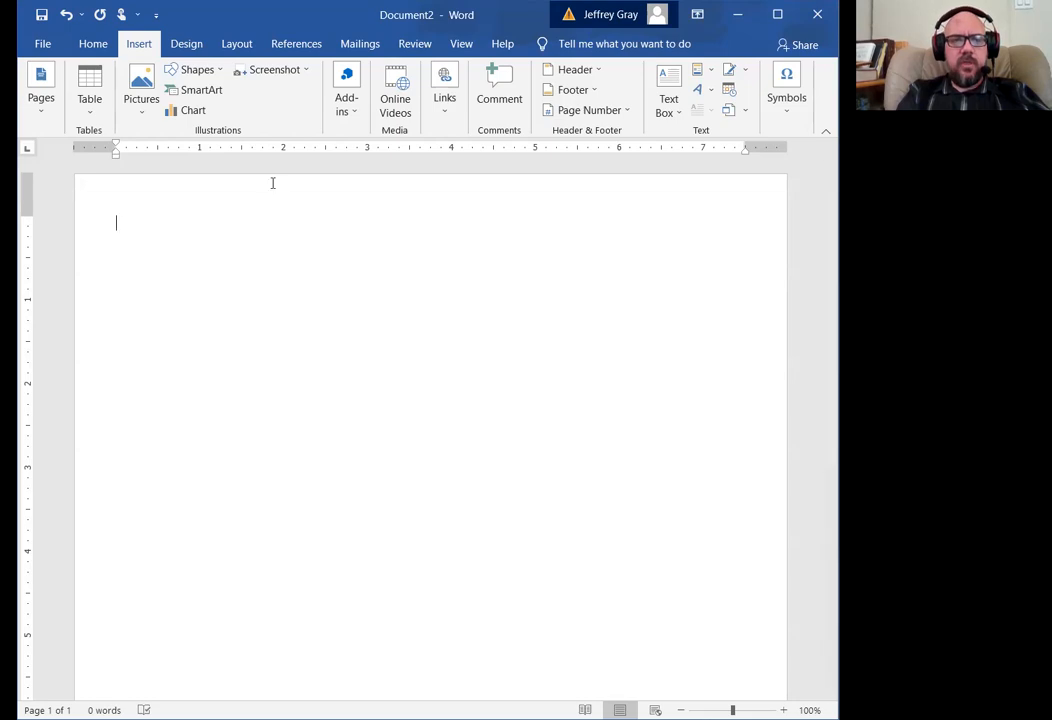
left_click(93, 44)
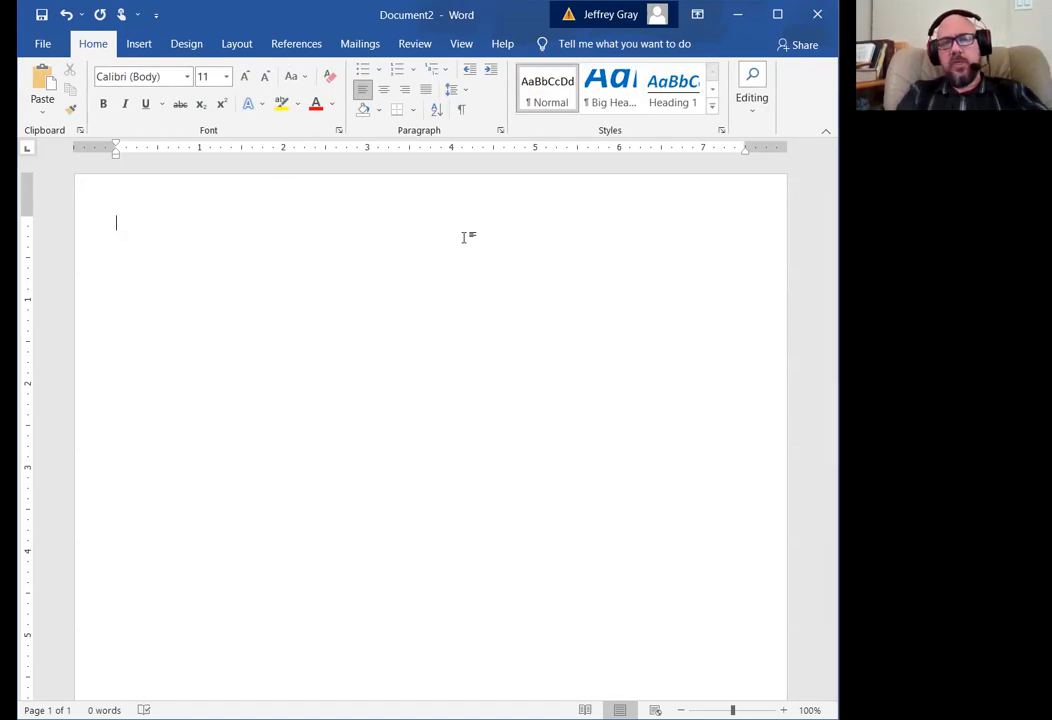
left_click(130, 45)
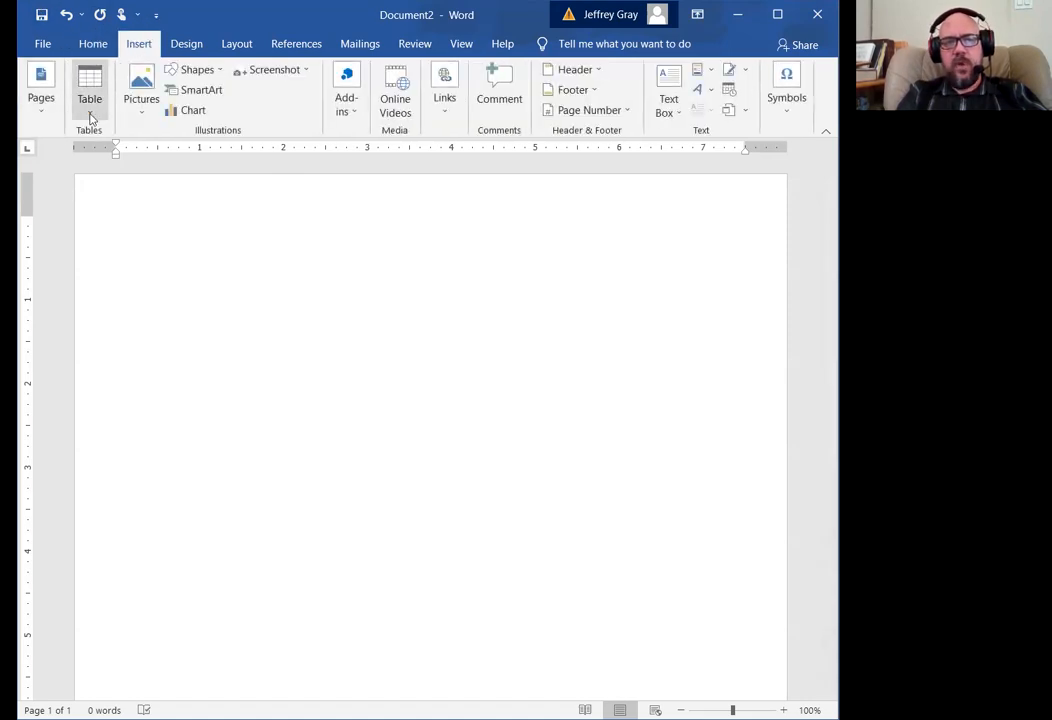
left_click(91, 112)
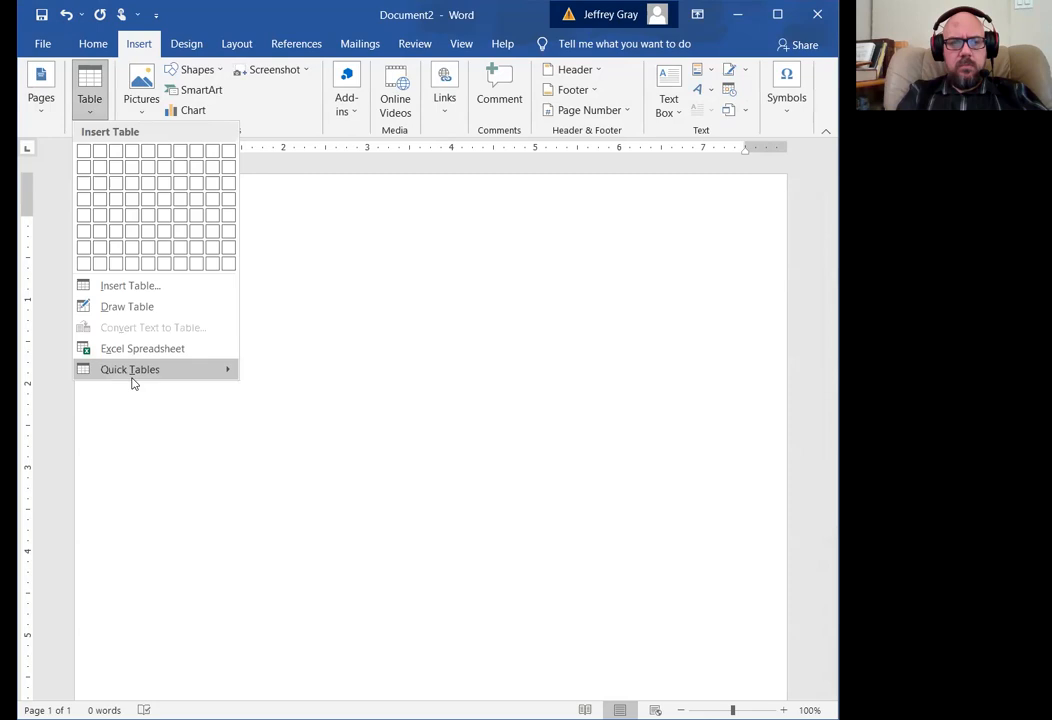
mouse_move(226, 360)
scroll(356, 474, "down", 10)
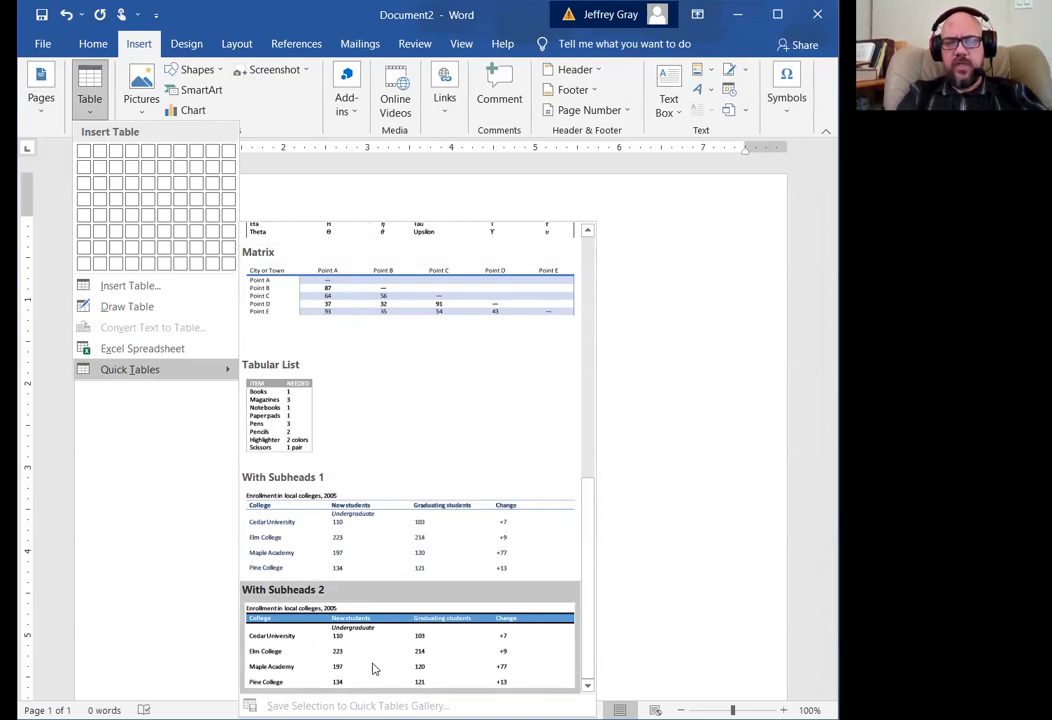
left_click(144, 287)
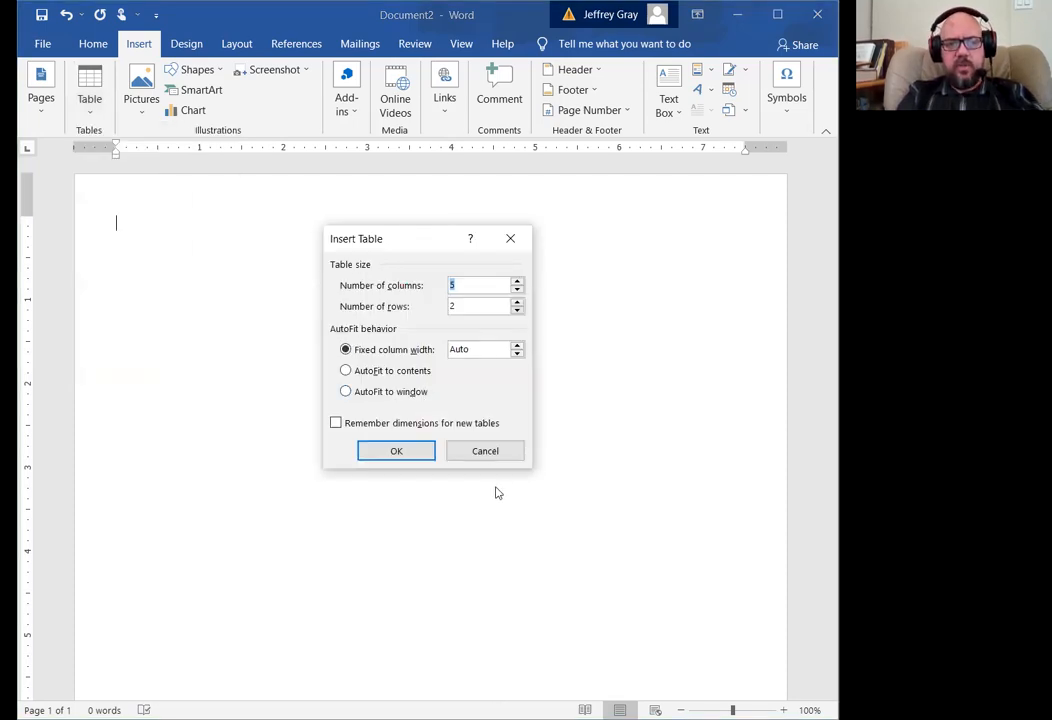
left_click(488, 455)
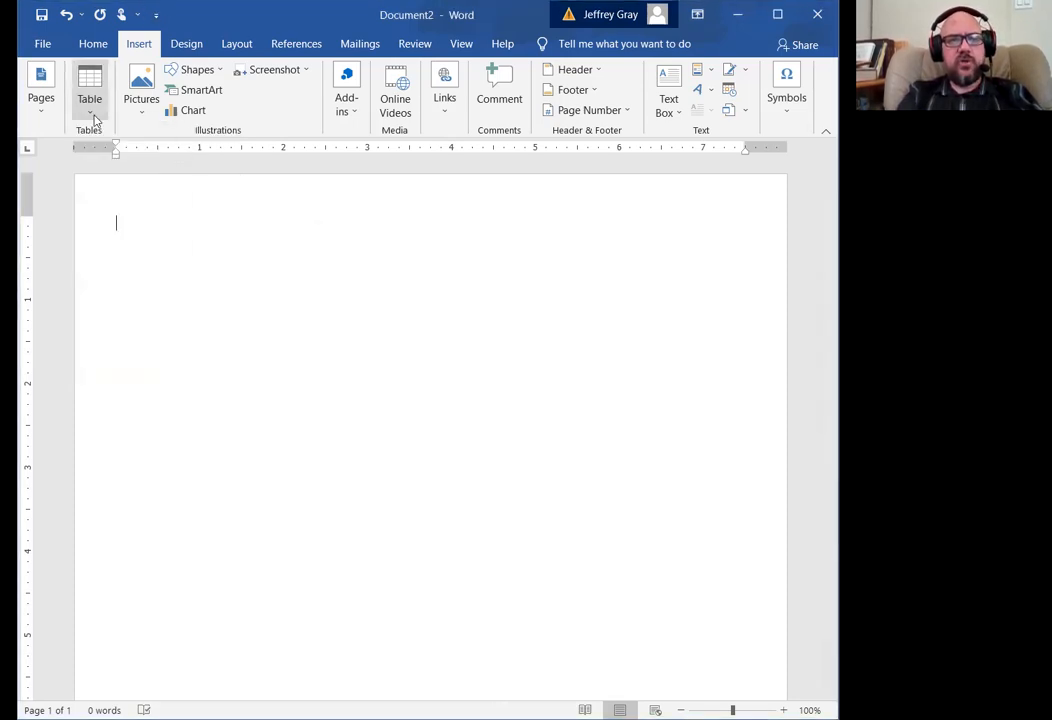
- Set up a new table with 5 columns and 6 rows
left_click(92, 112)
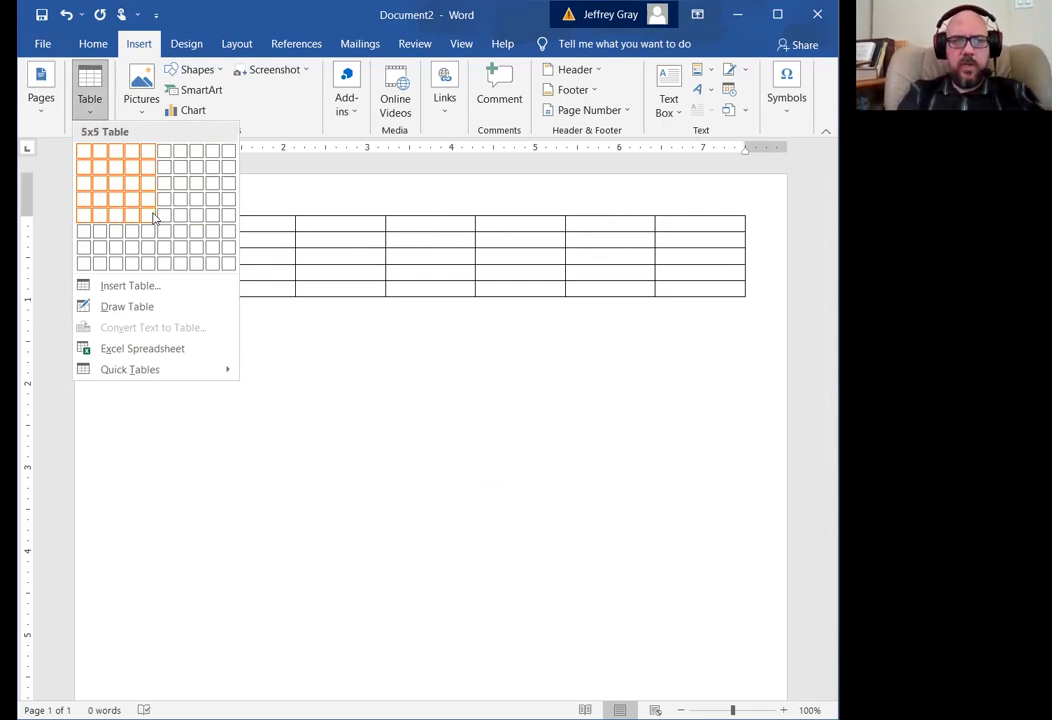
left_click(130, 286)
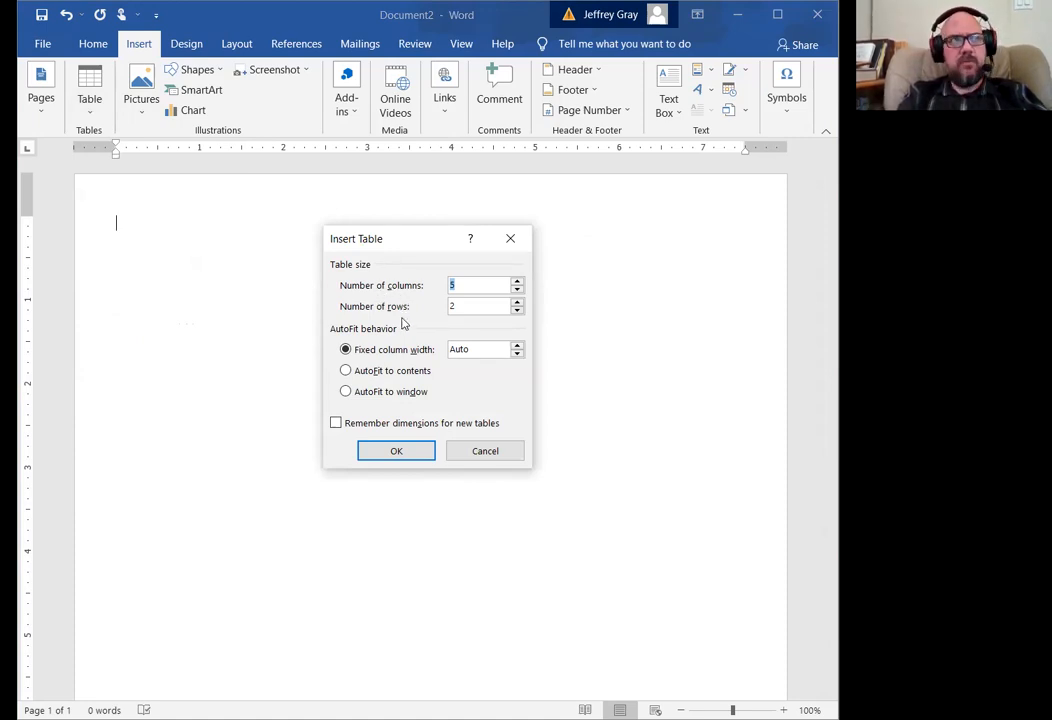
type("5")
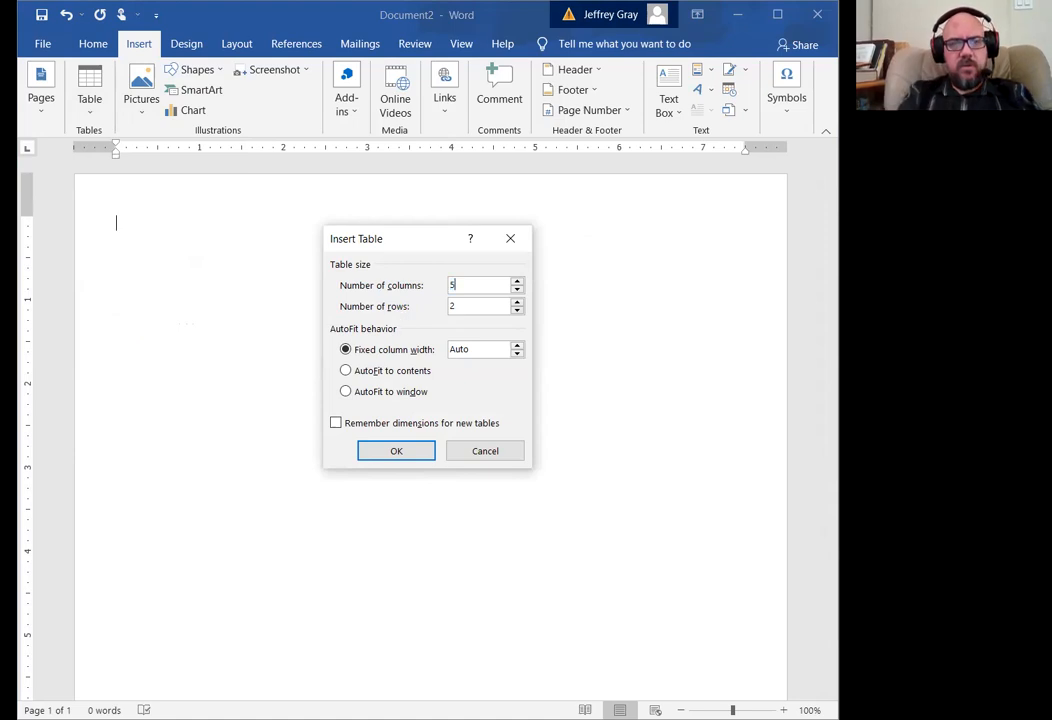
key("Tab")
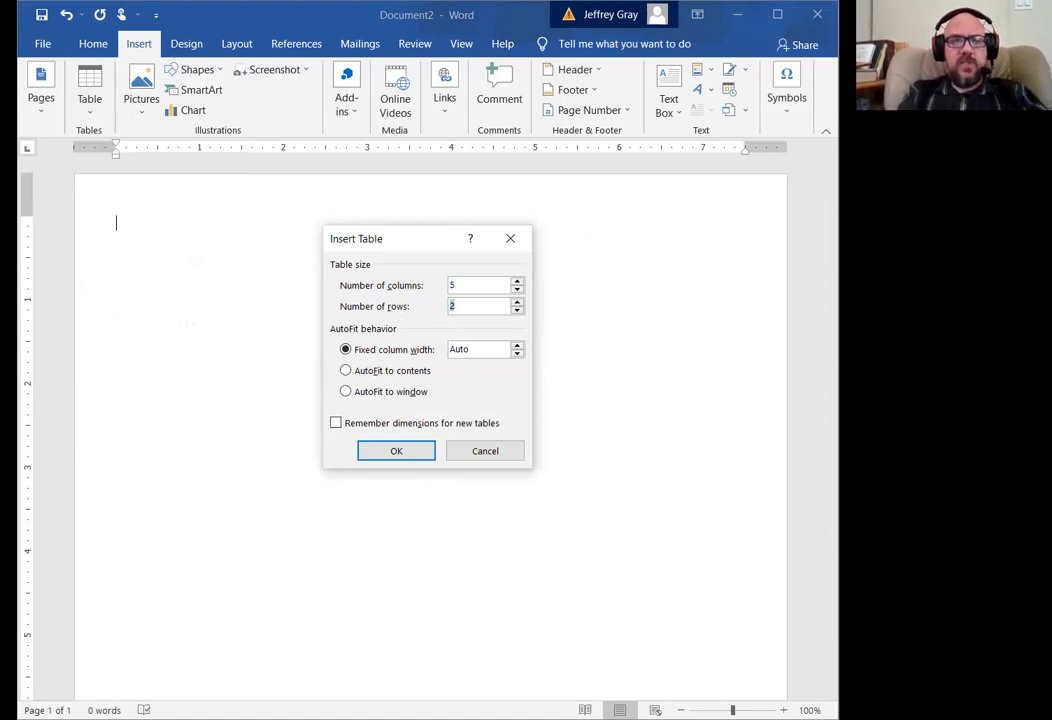
type("6")
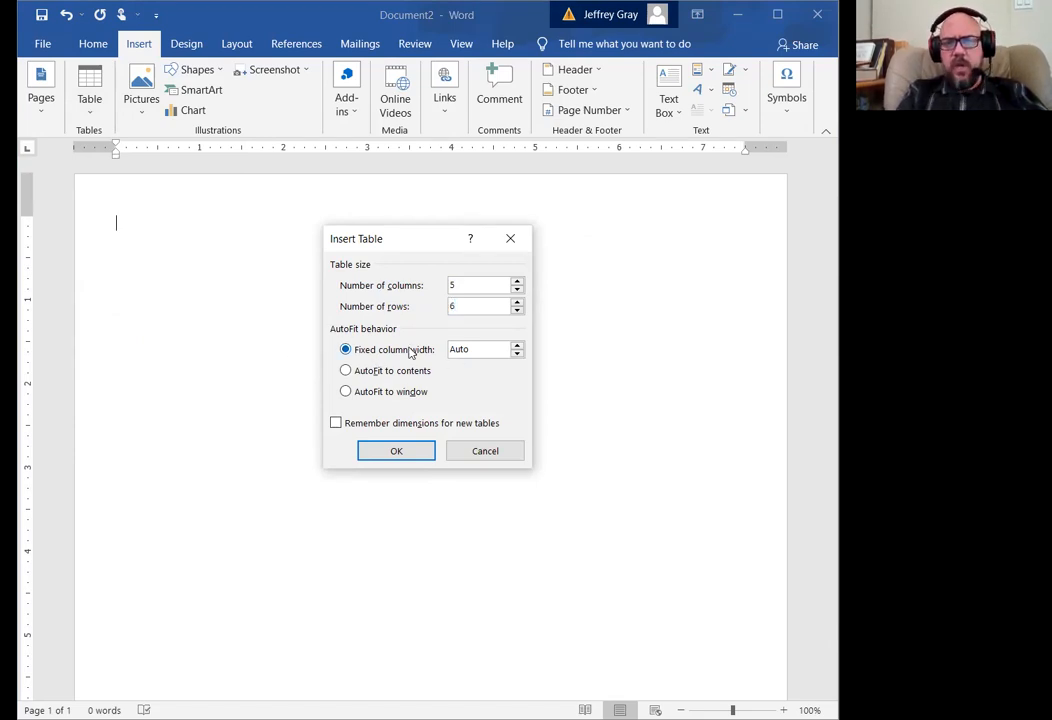
left_click(518, 345)
left_click(518, 346)
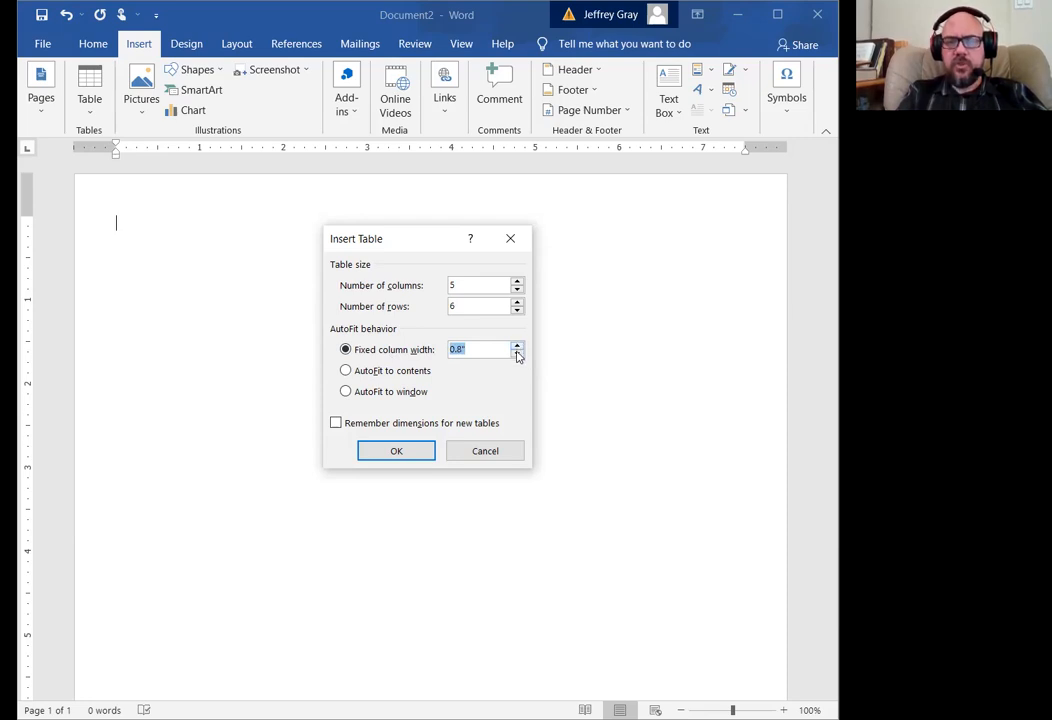
left_click(518, 354)
left_click(518, 354)
left_click(518, 354)
left_click(518, 354)
left_click(518, 354)
left_click(518, 354)
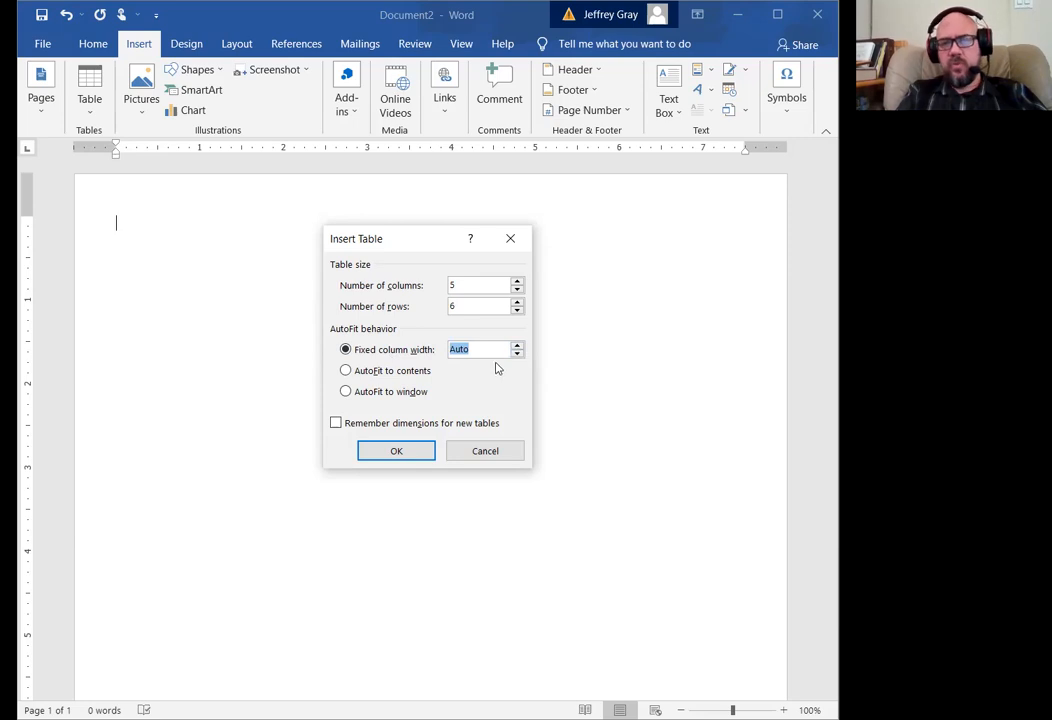
- Choose AutoFit to contents for the new table and insert it
left_click(392, 371)
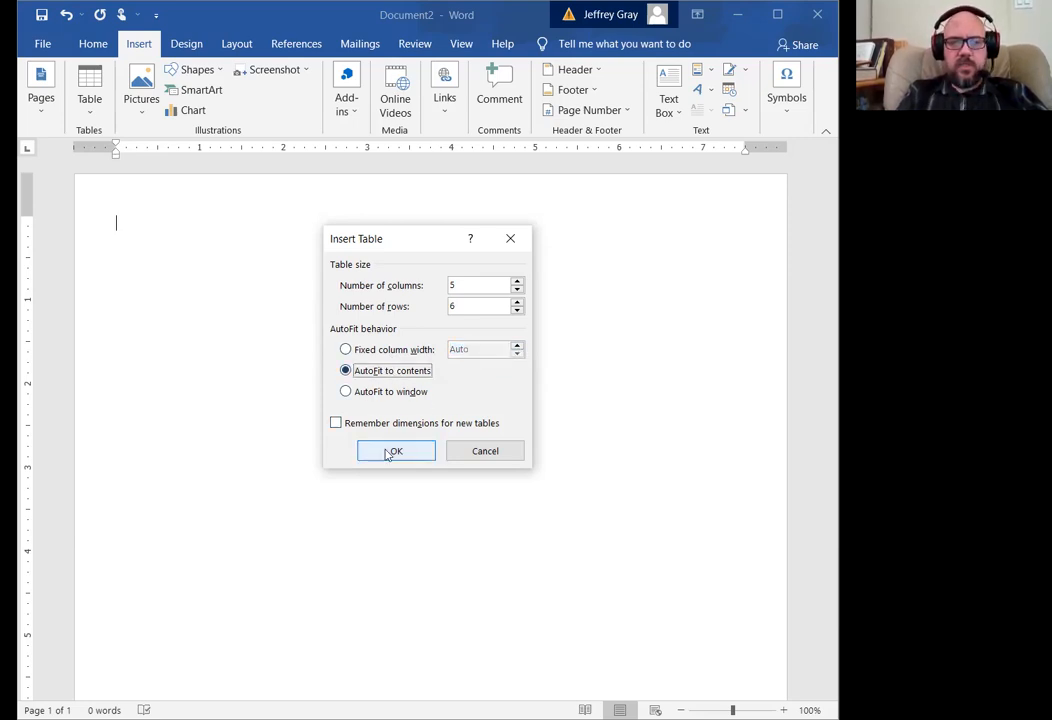
left_click(392, 451)
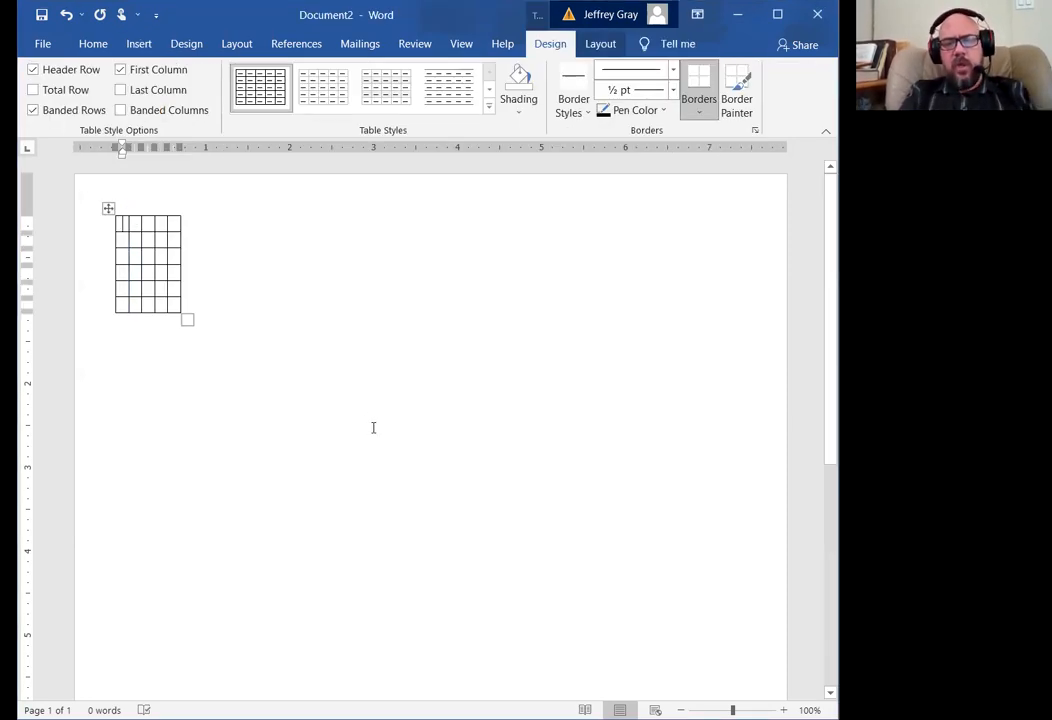
- Fill the table's first column with the header Last Name and the rows A – F, G – K, L – R, S – Z and Total
type("Last Name")
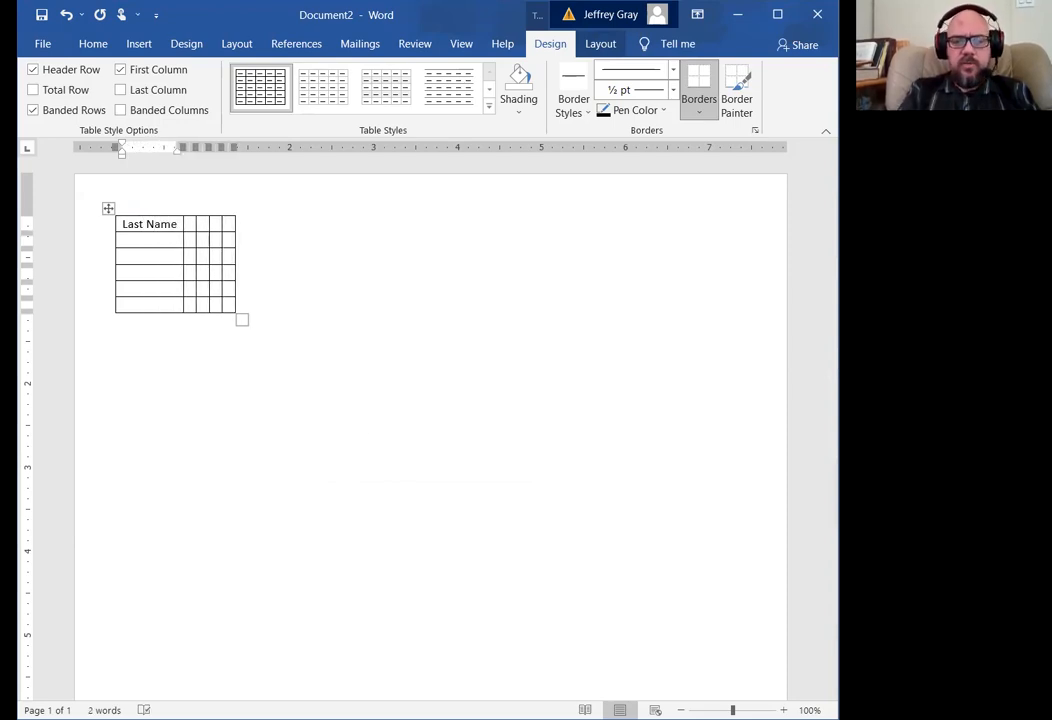
key("Down")
type("A - F")
key("Down")
type("G - K")
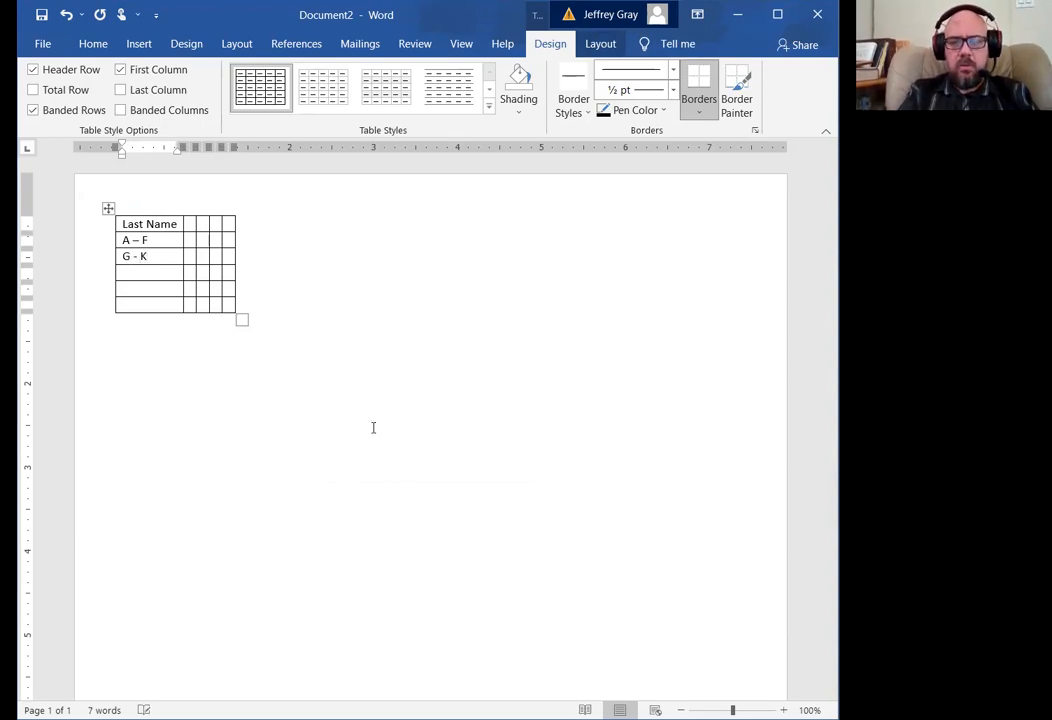
key("Down")
type("L -")
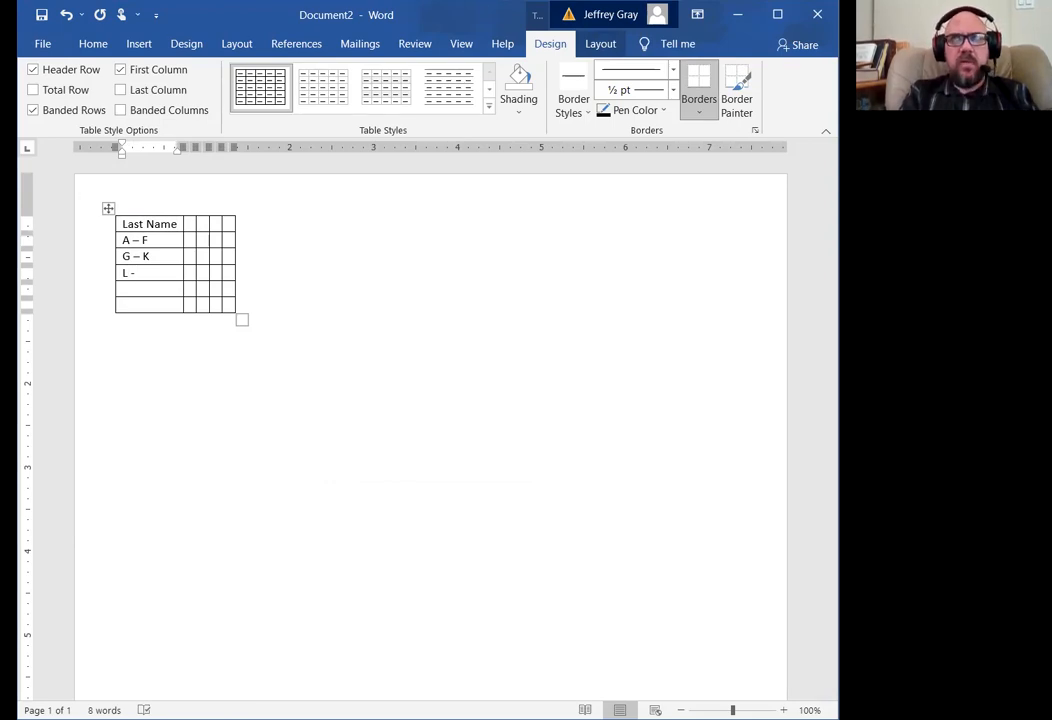
type(" R")
key("Down")
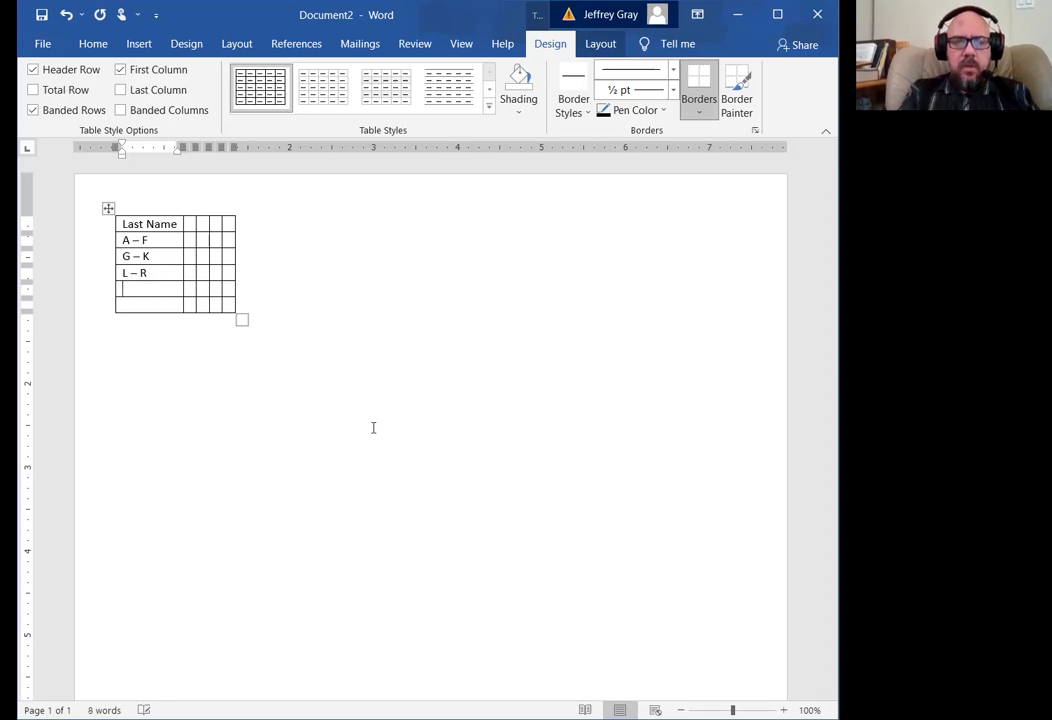
type("S - Z")
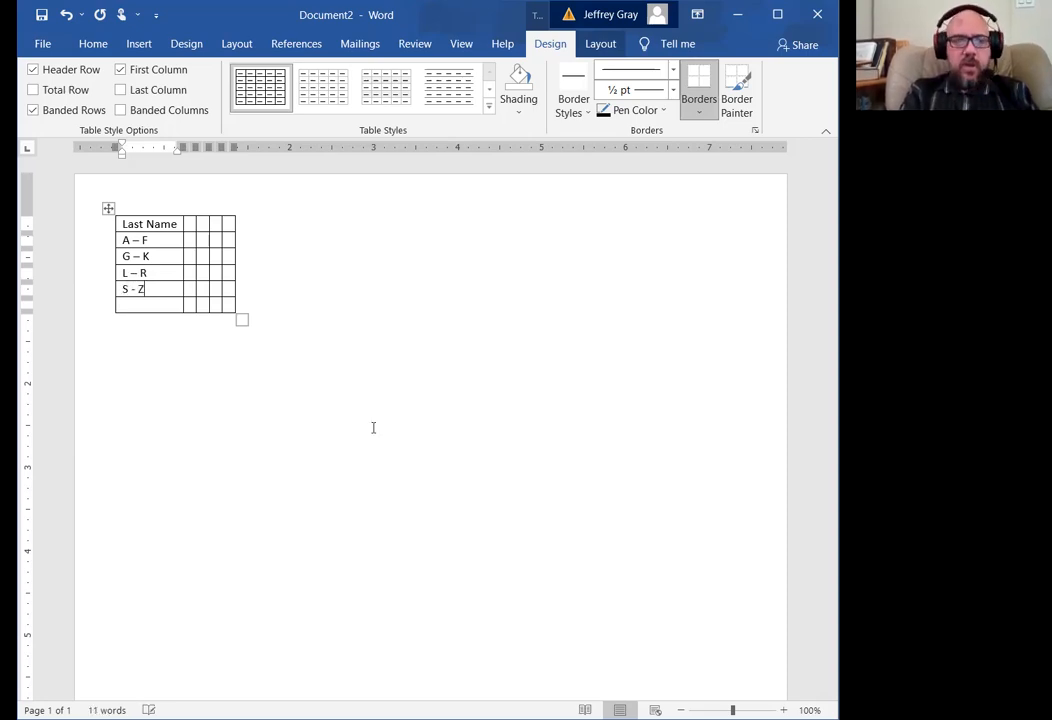
key("Down")
type("Total")
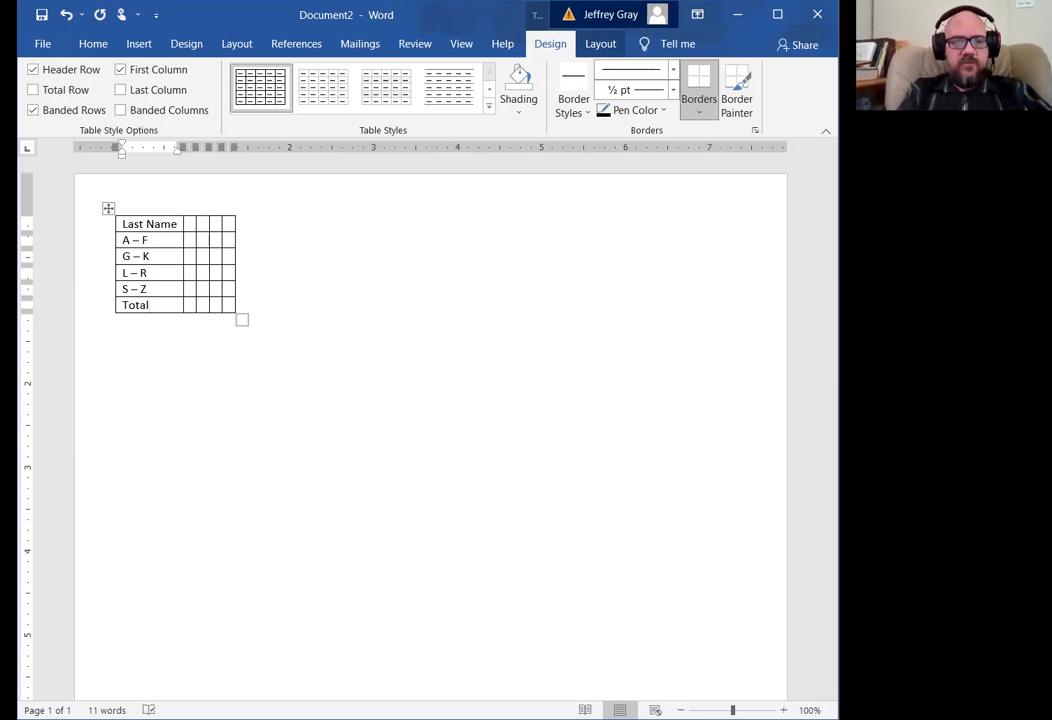
- Enter the headers Frequency and Relative Frequency in the second and third columns of the table's first row
key("Up")
key("Up")
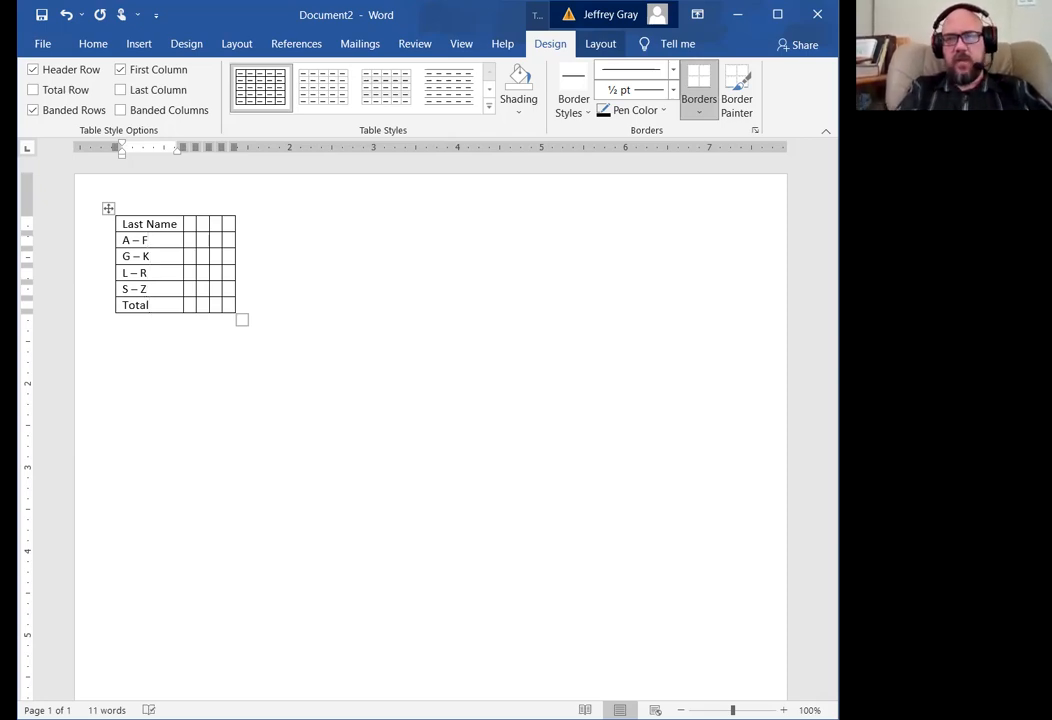
key("Right")
key("Up")
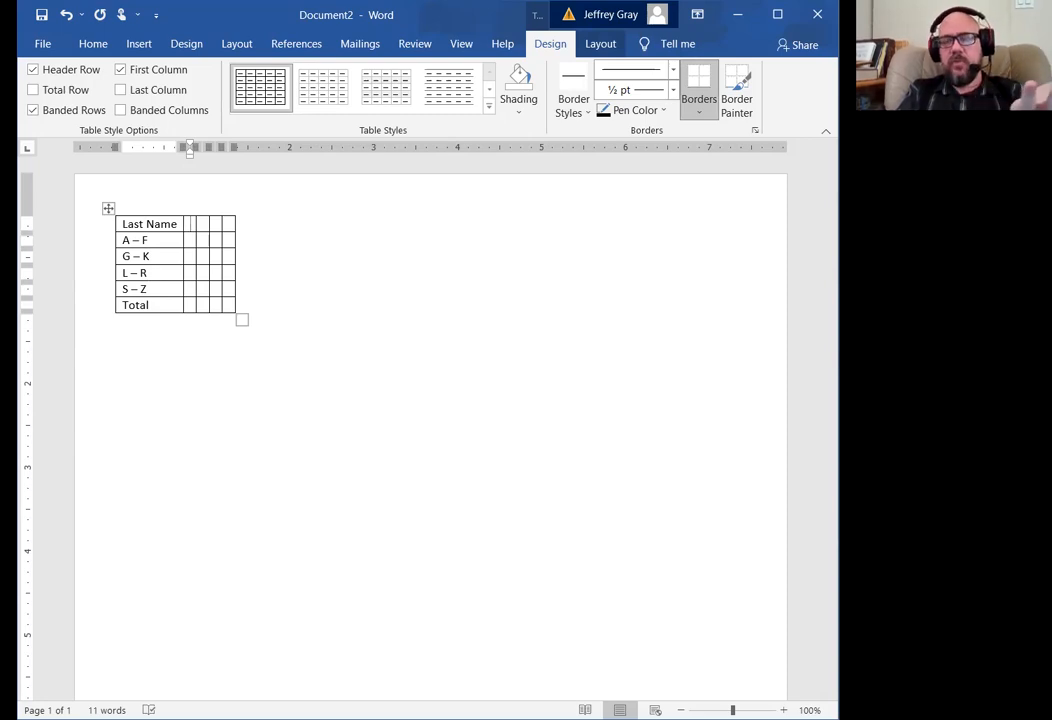
type("Frequency")
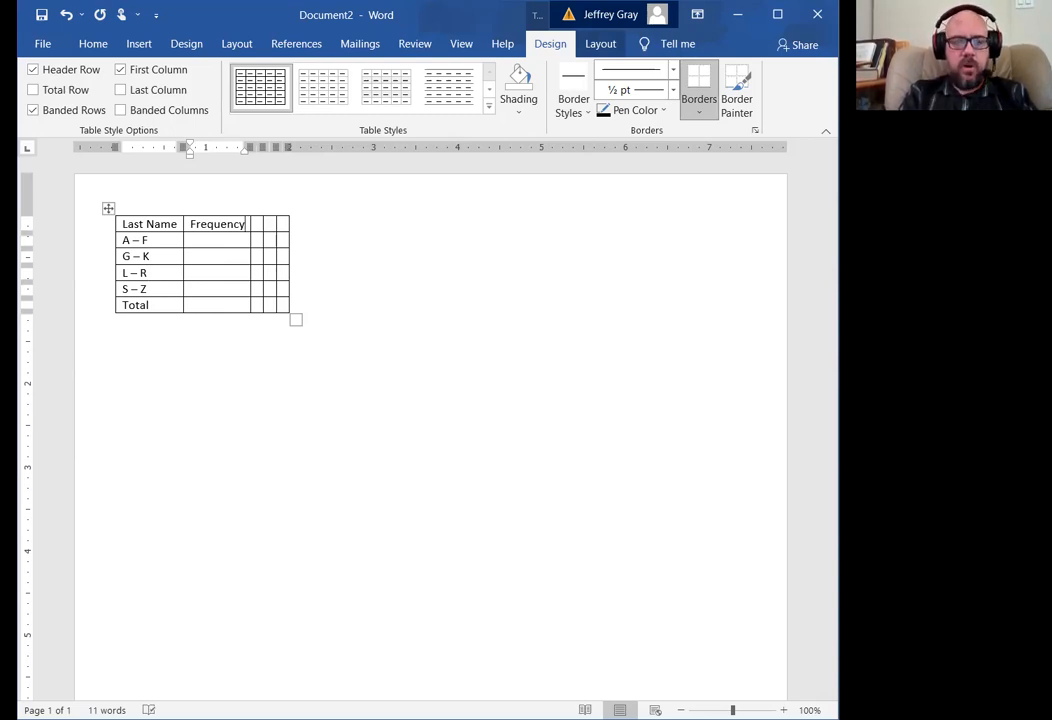
key("Tab")
type("Relat")
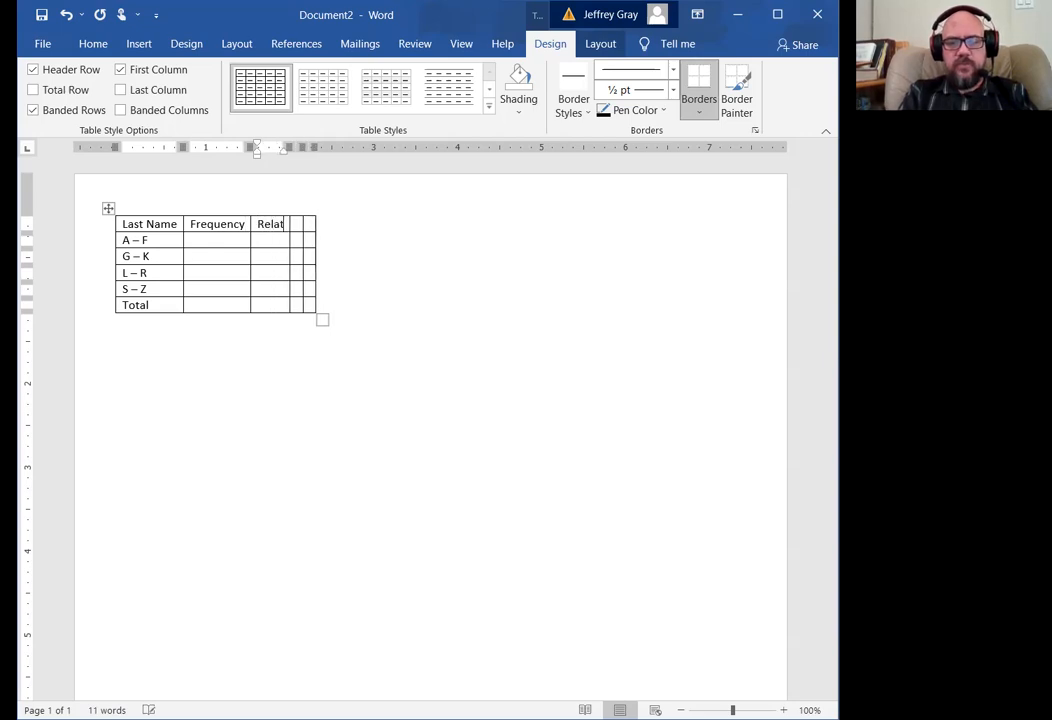
type("ive Frequency")
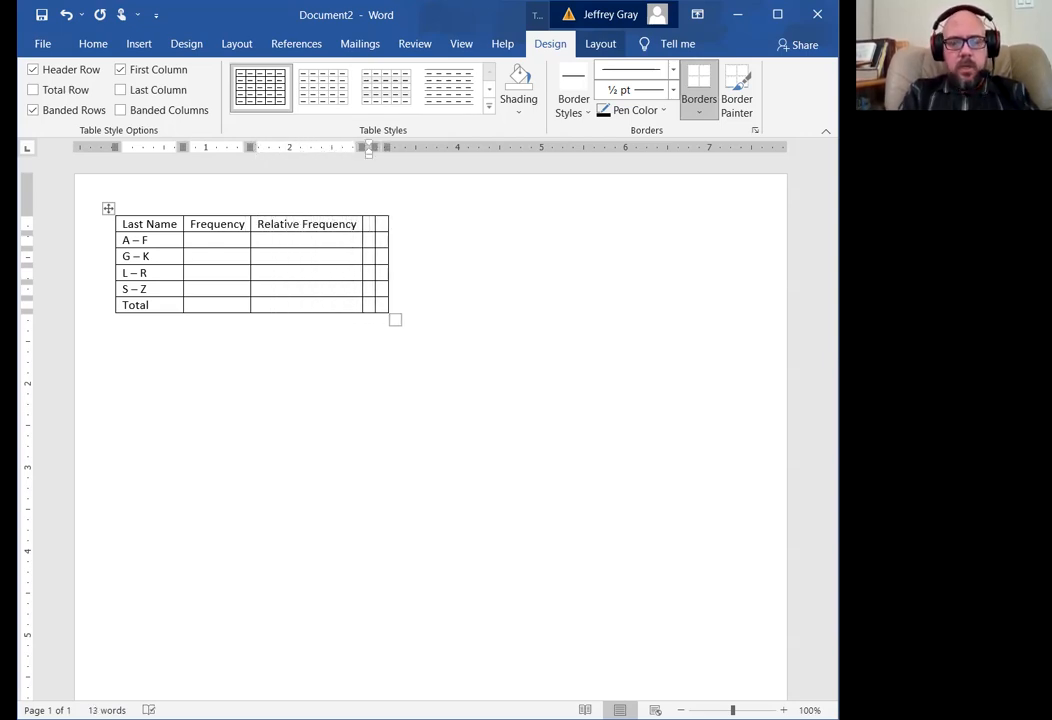
- Enter the headers Cumulative Frequency and Cumulative Relative Frequency in the table's last two columns
key("Tab")
type("Cumum")
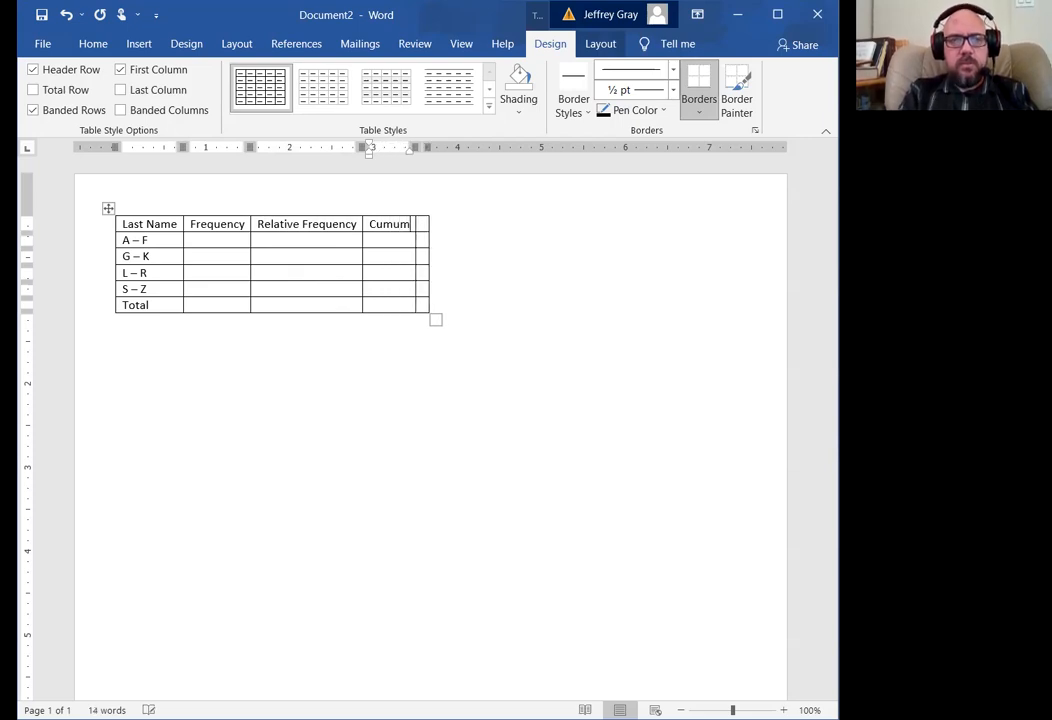
key("BackSpace")
type("lative Frequency")
key("Tab")
type("Cumulative Relative Frequency")
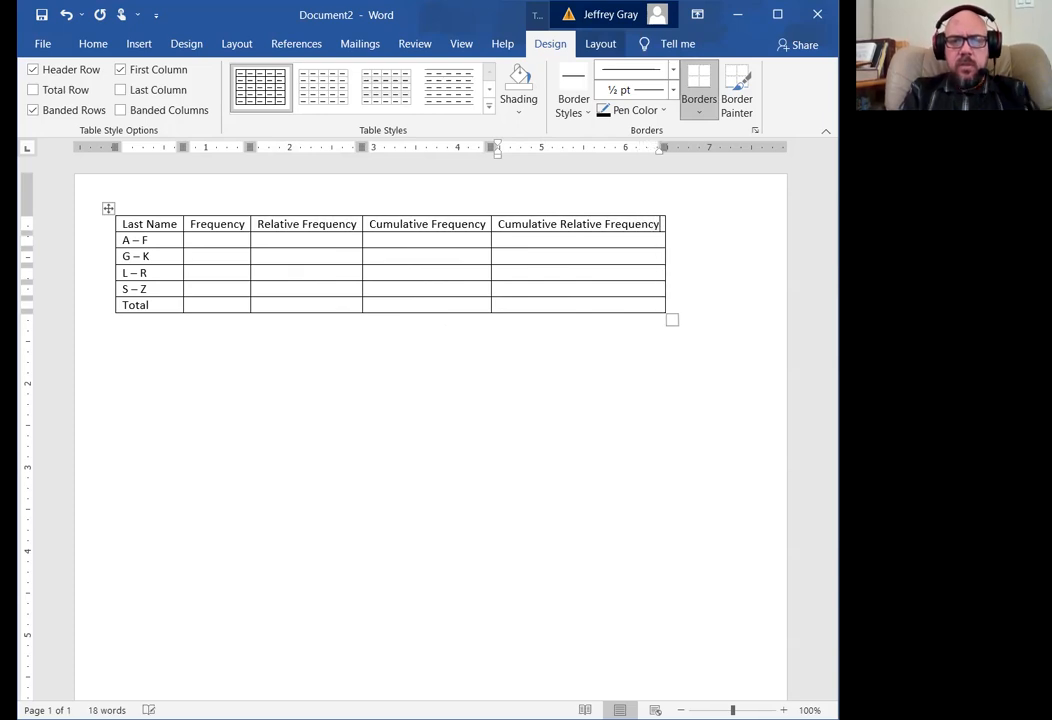
- Enter 36 in the Frequency column of the Total row
key("Down")
key("Left")
key("Left")
key("Left")
key("Left")
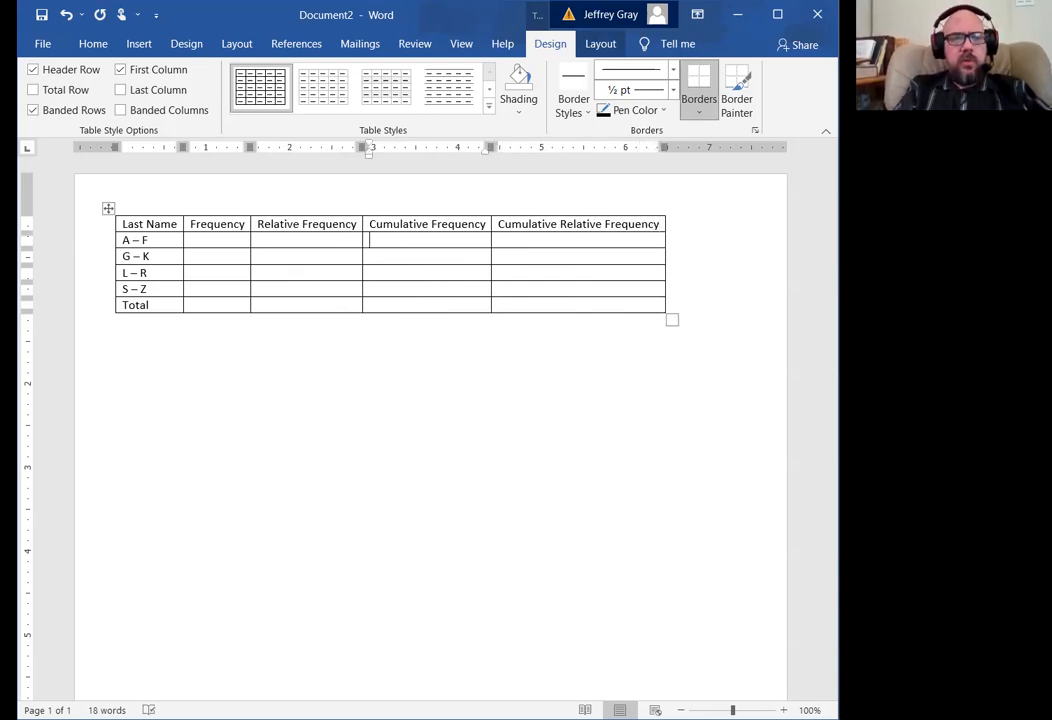
key("Right")
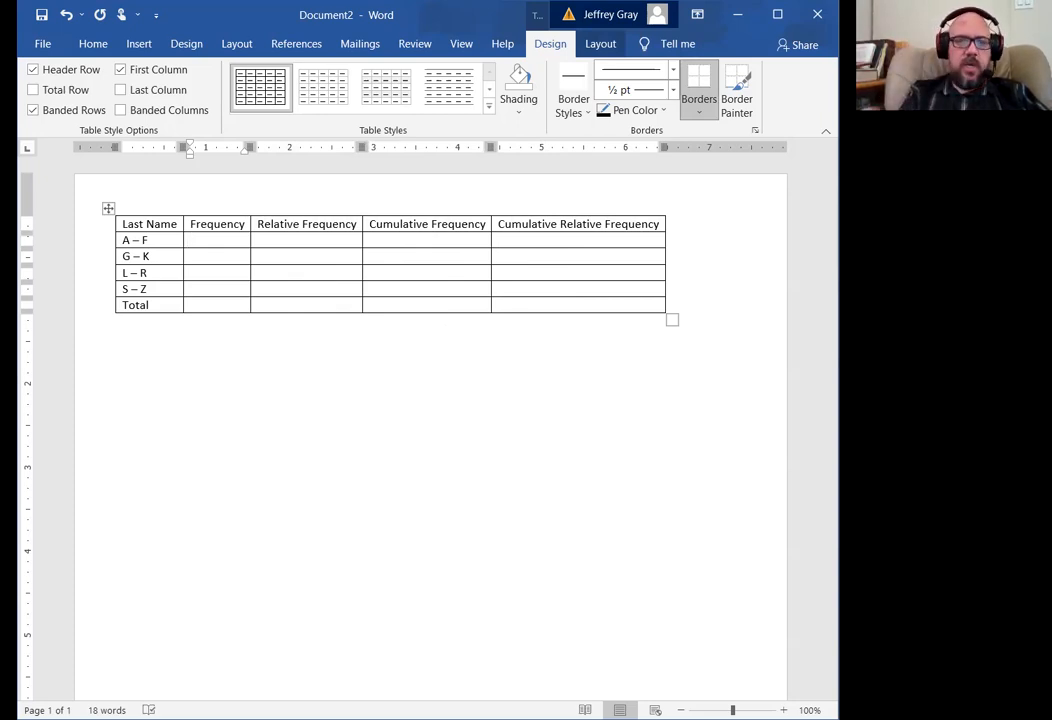
key("Down")
key("Down")
key("Down")
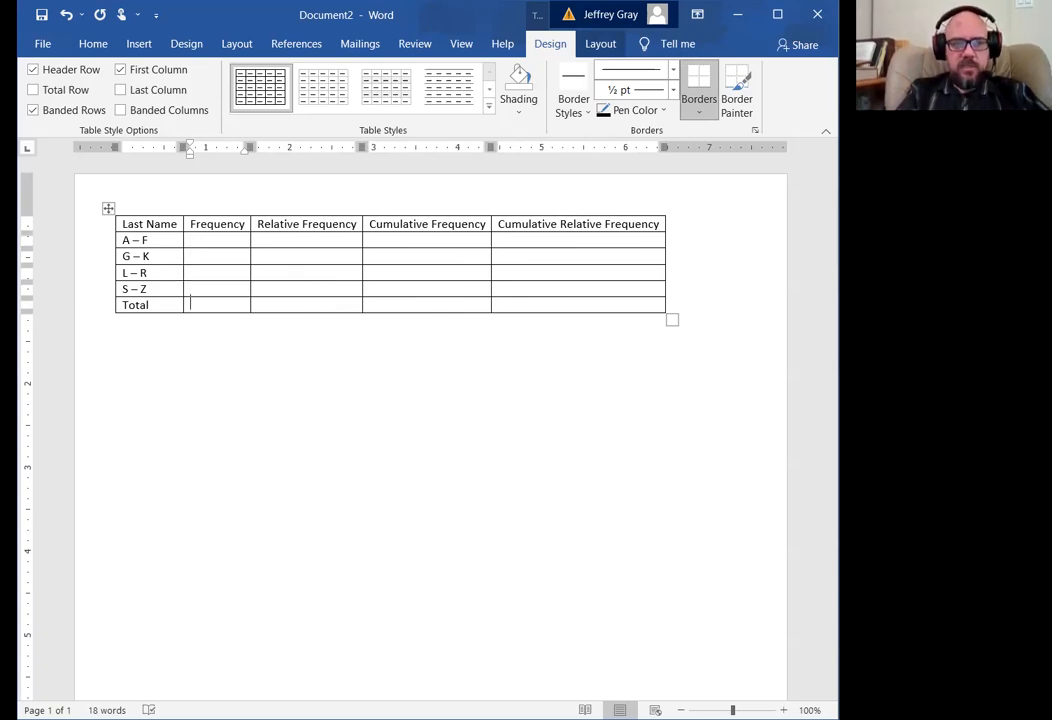
type("36")
- Enter the frequencies 8 for A – F, 12 for G – K, 6 for L – R and 10 for S – Z
key("Up")
key("Up")
key("Up")
key("Up")
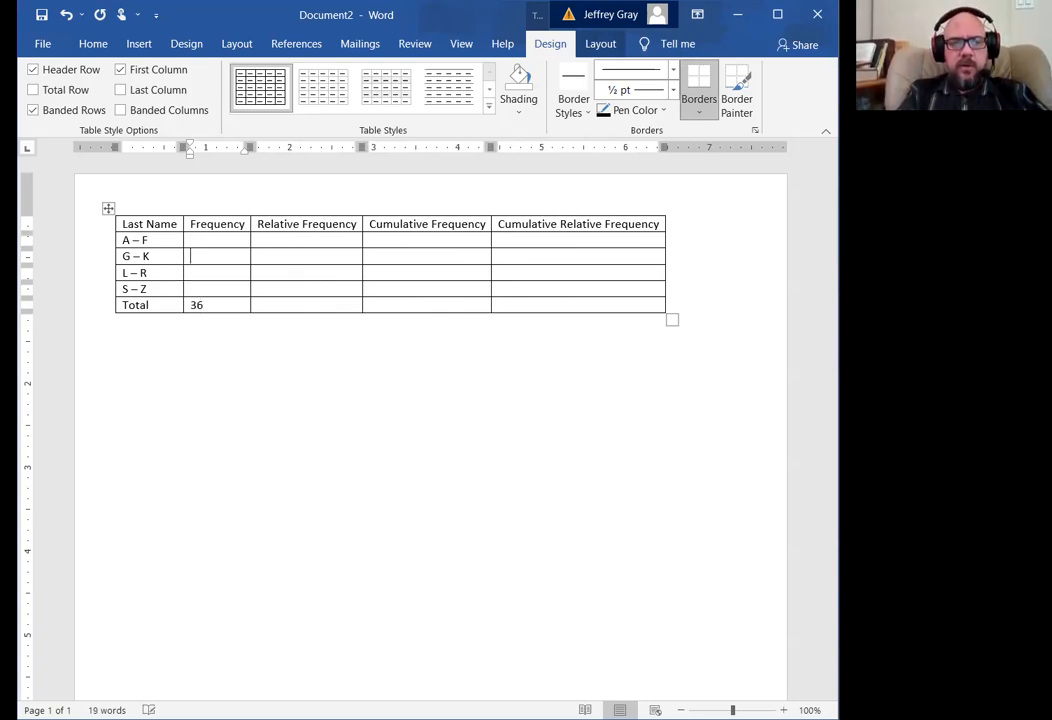
type("8")
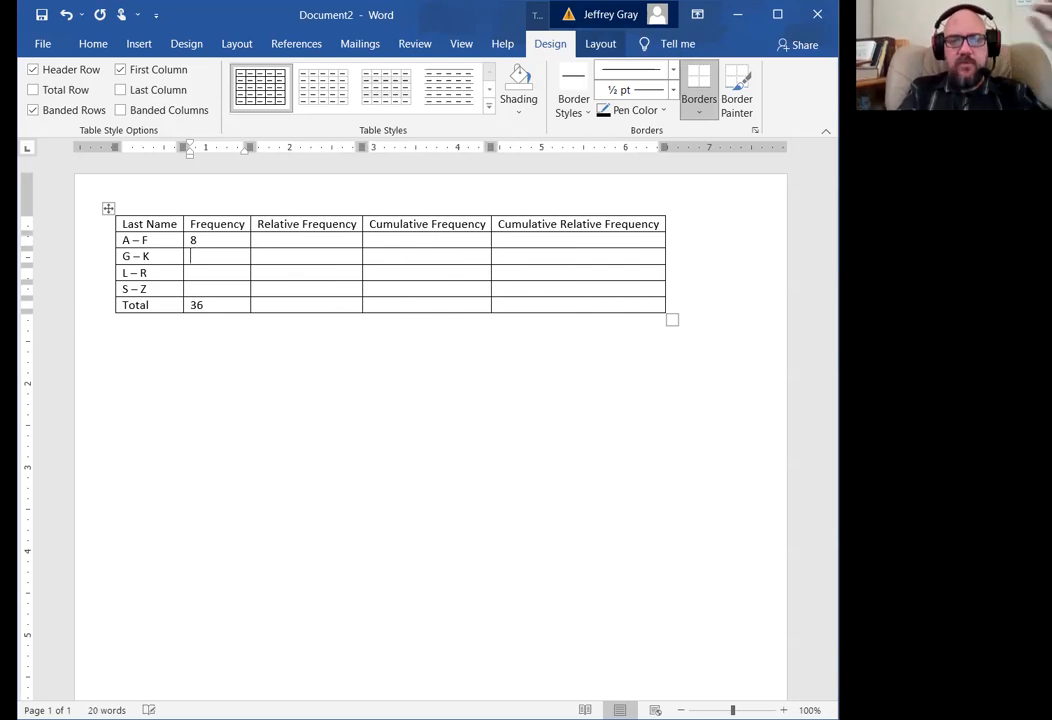
key("Down")
type("12")
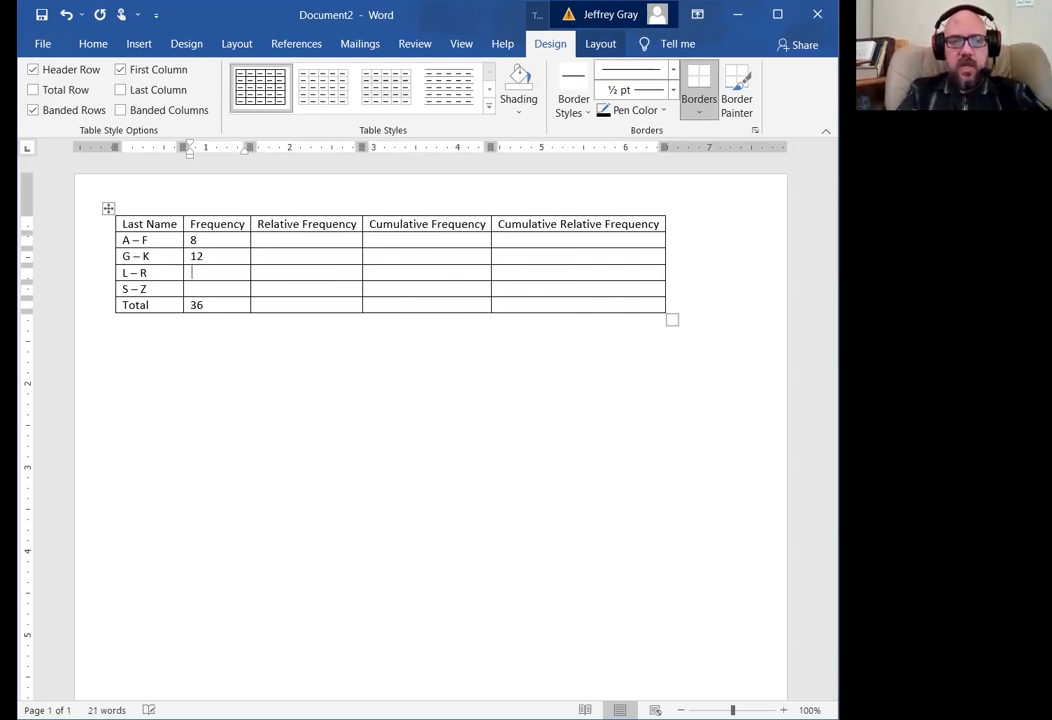
type("6")
key("Down")
type("10")
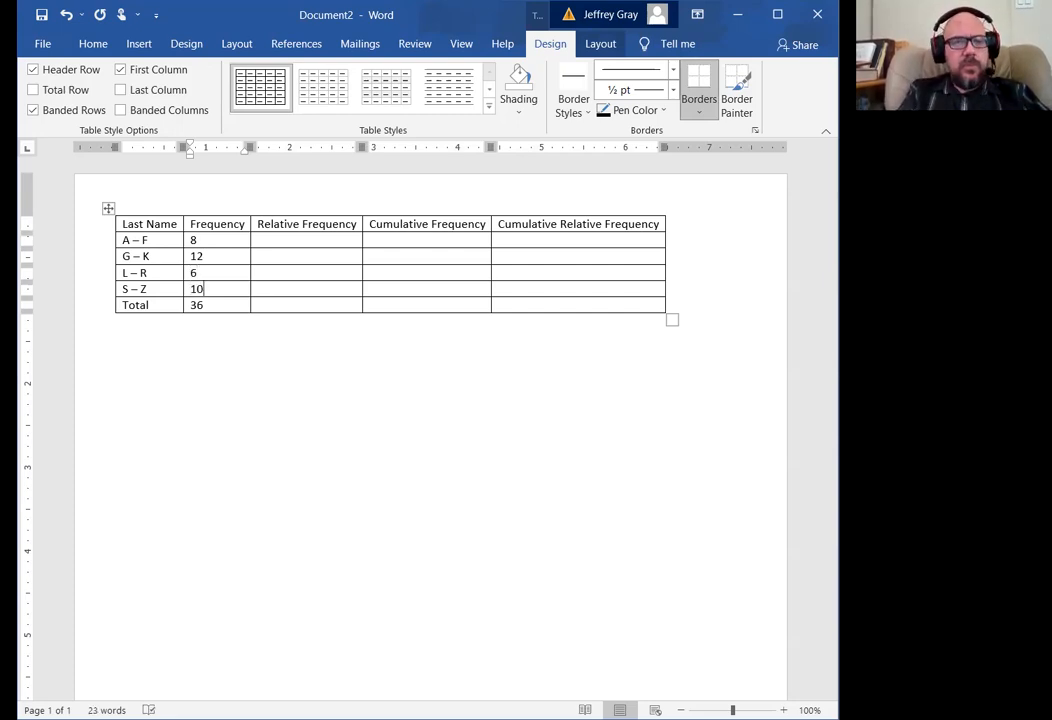
- Enter the fraction 8/36 in the Relative Frequency cell of the A – F row
key("Up")
key("Up")
key("Up")
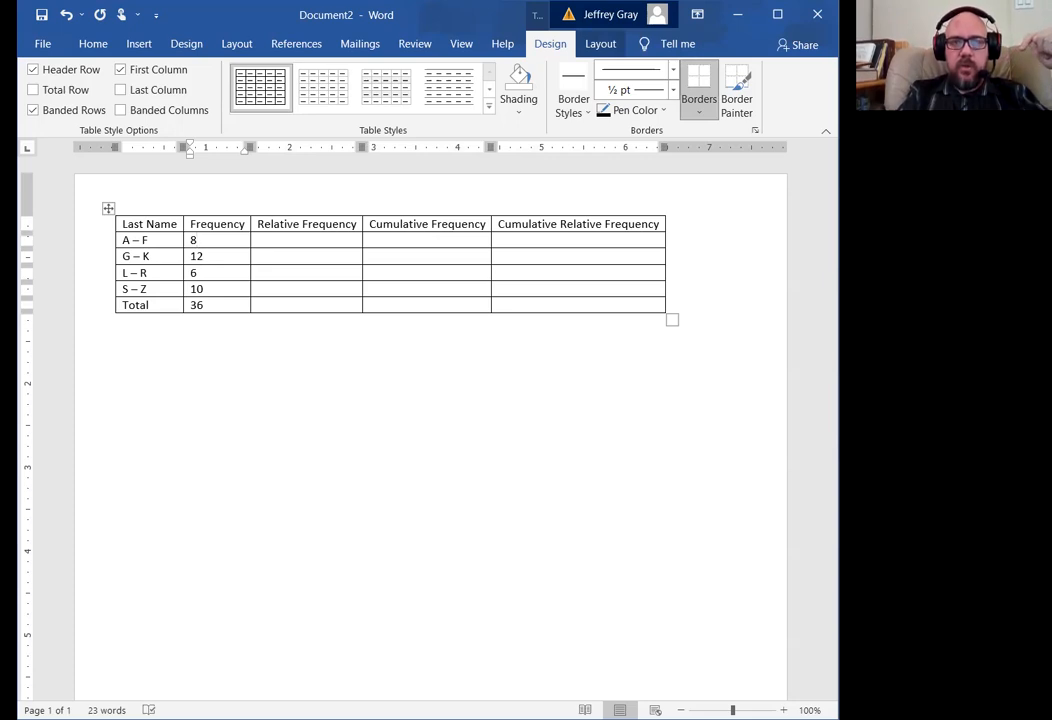
left_click(260, 240)
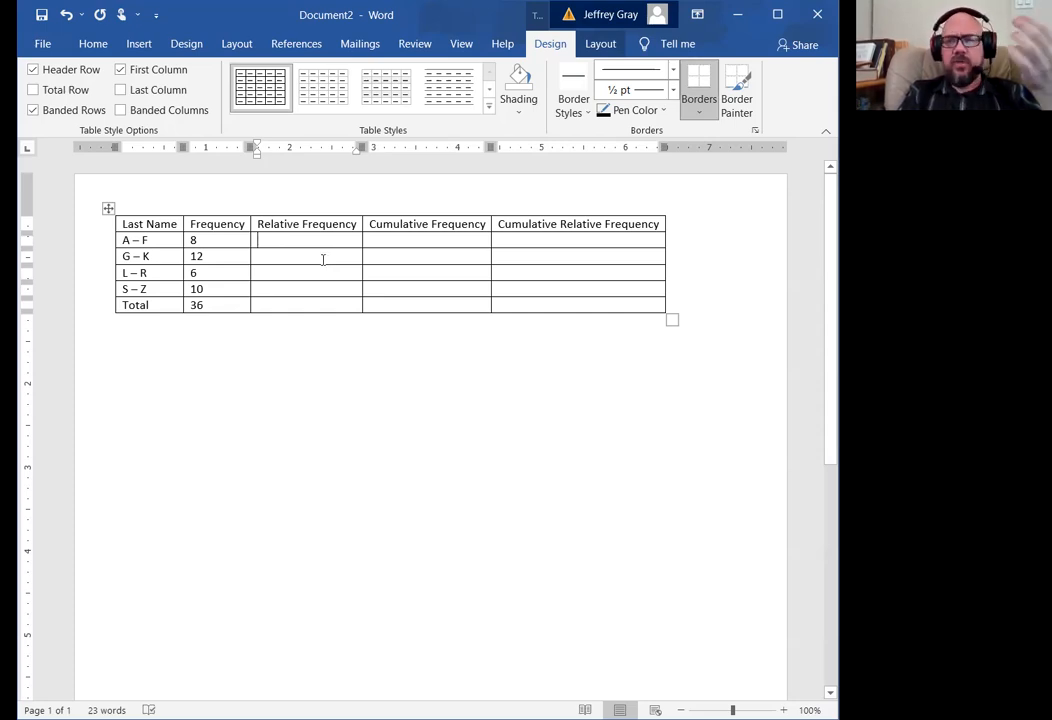
type("8/36")
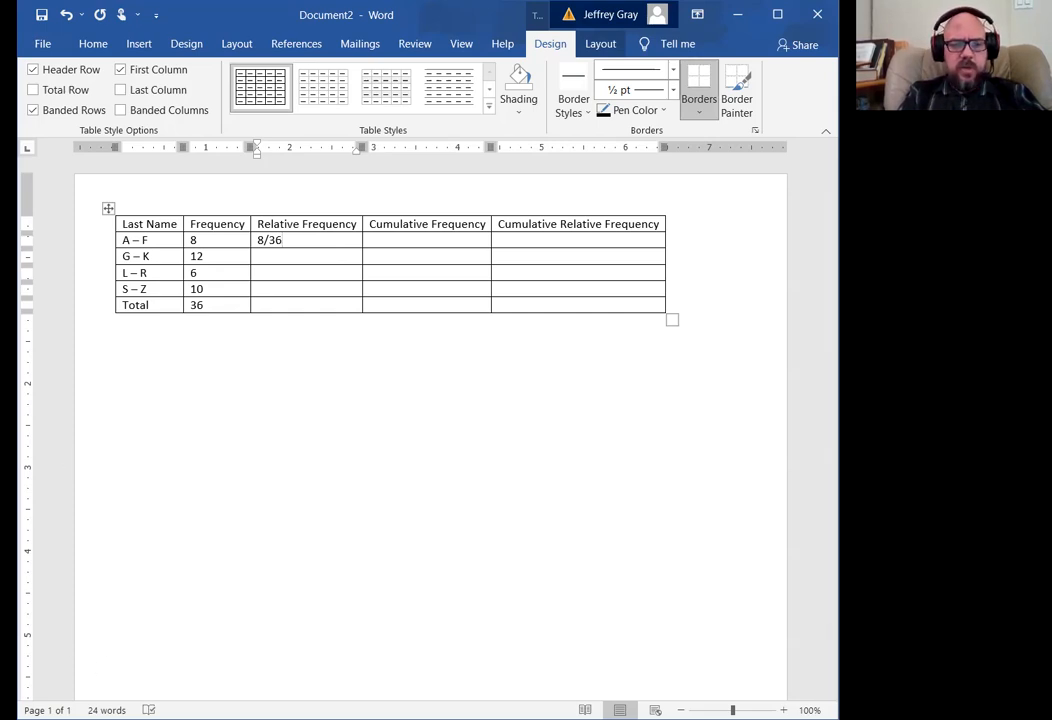
key("alt+Tab")
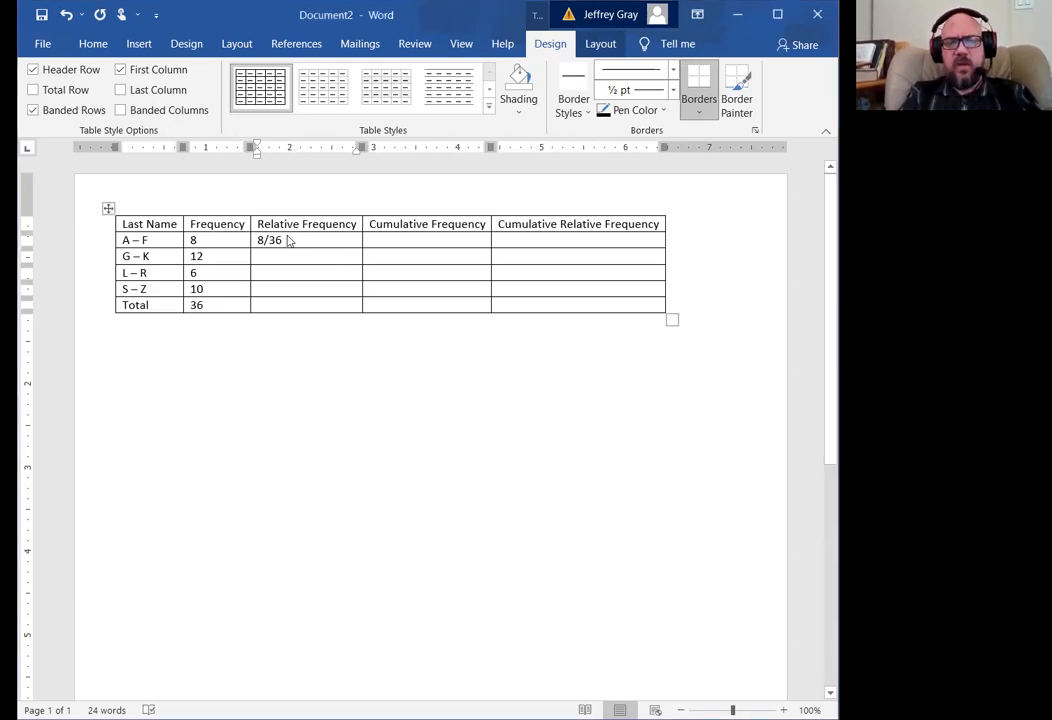
- Set the Relative Frequency of the A – F row to 22.2%
key("BackSpace")
key("BackSpace")
key("BackSpace")
key("BackSpace")
type("22.2%")
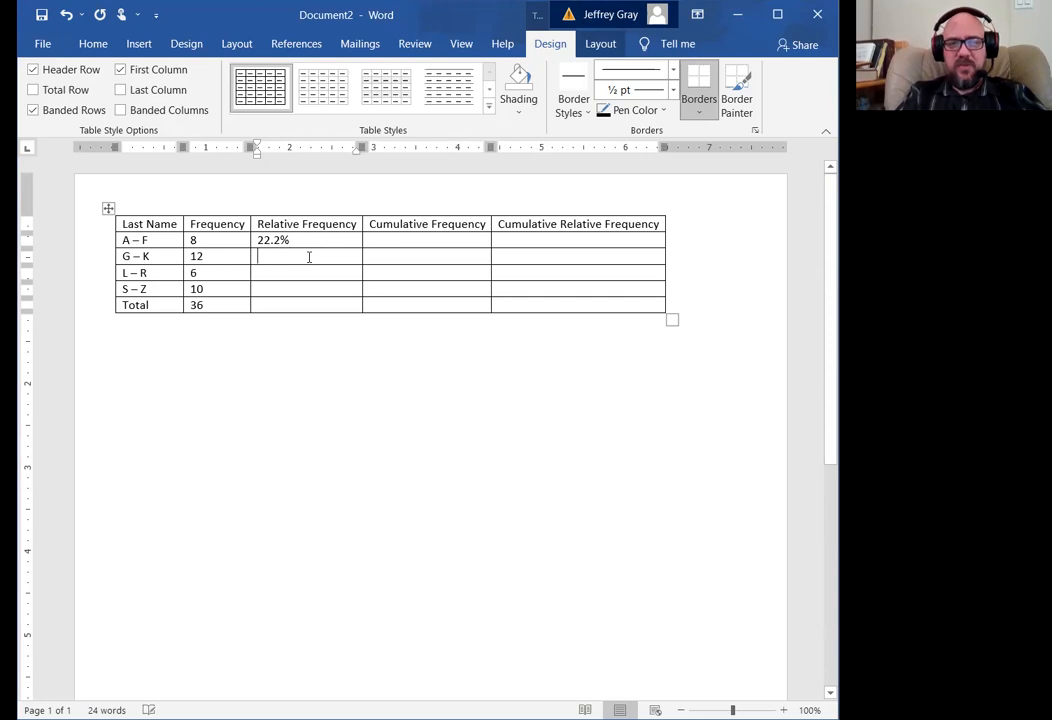
- Enter the relative frequencies 33.3% for G – K and 16.7% for L – R
left_click(309, 257)
type("33.3")
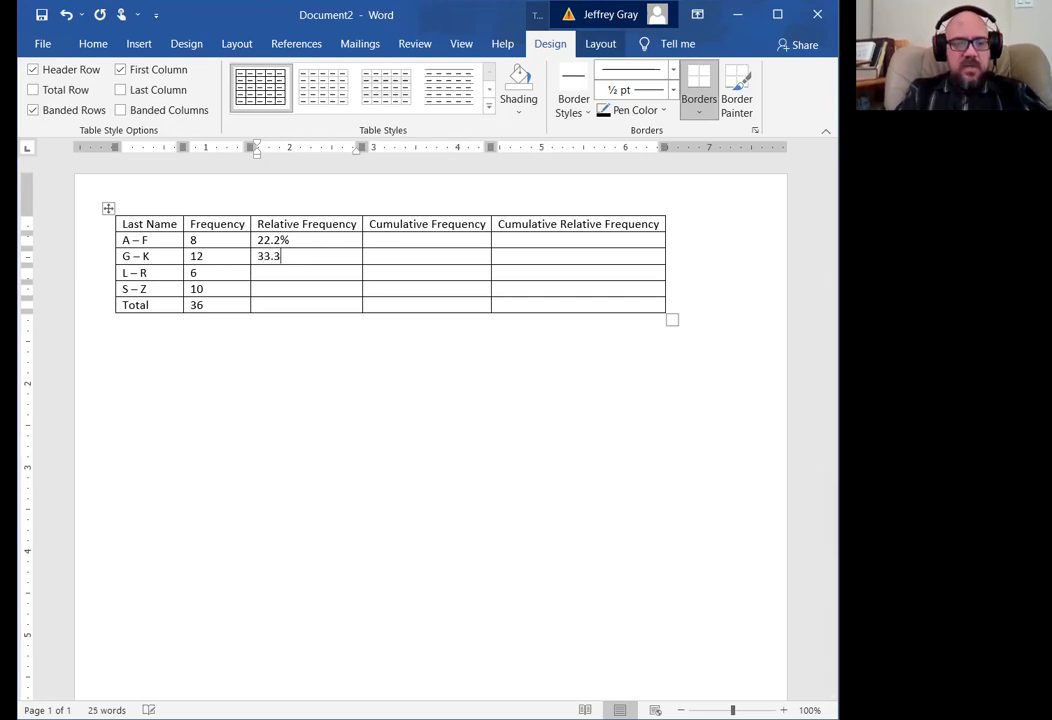
type("%")
key("Down")
type("16")
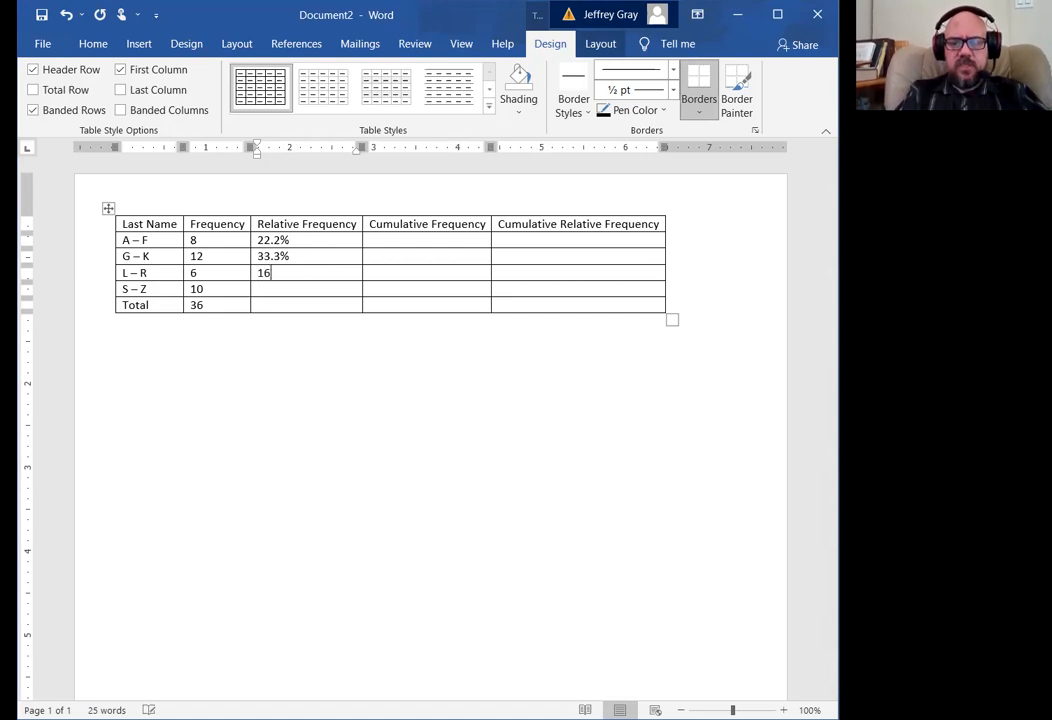
type(".7%")
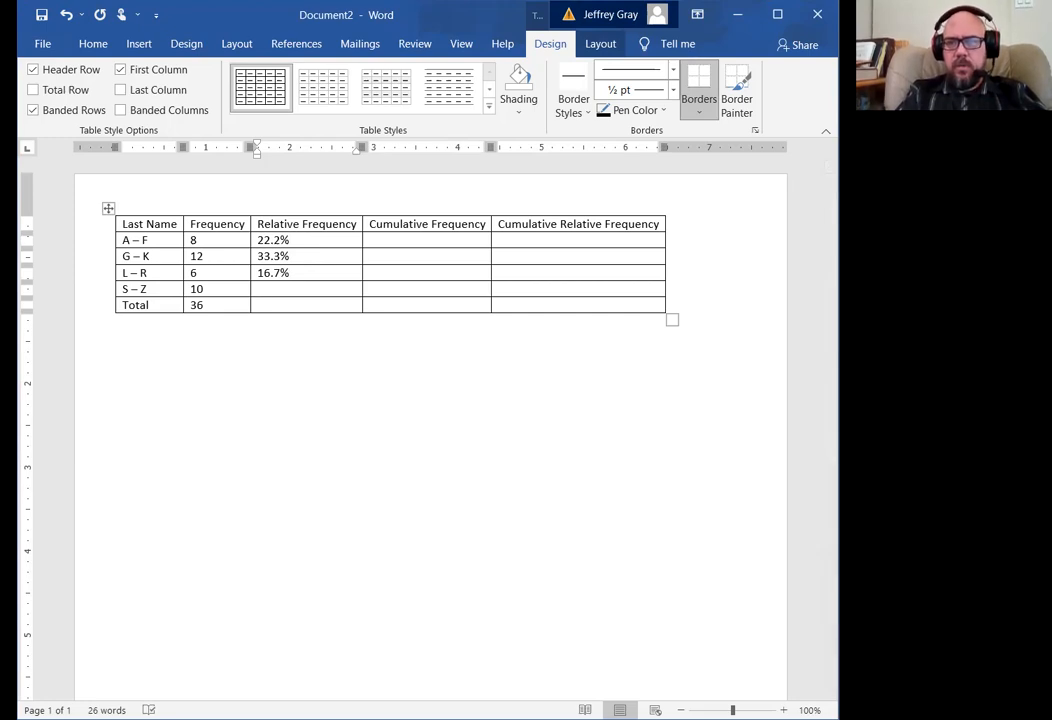
- Enter 27.8% for S – Z and 100% for Total in the Relative Frequency column
key("alt+Tab")
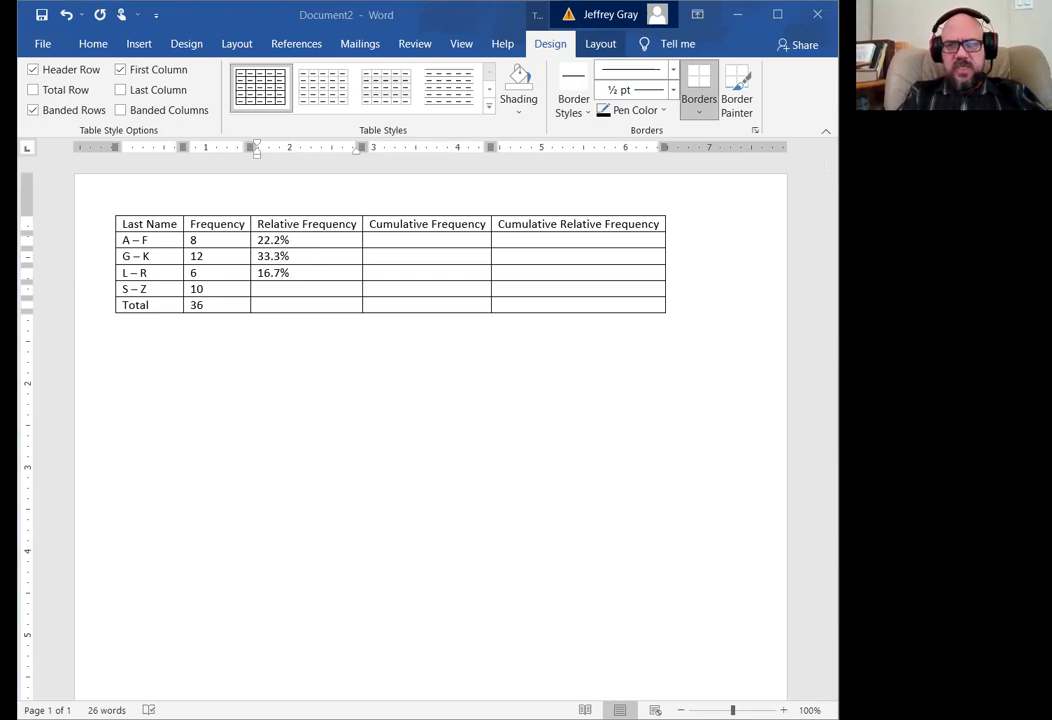
left_click(286, 289)
type("27.8%")
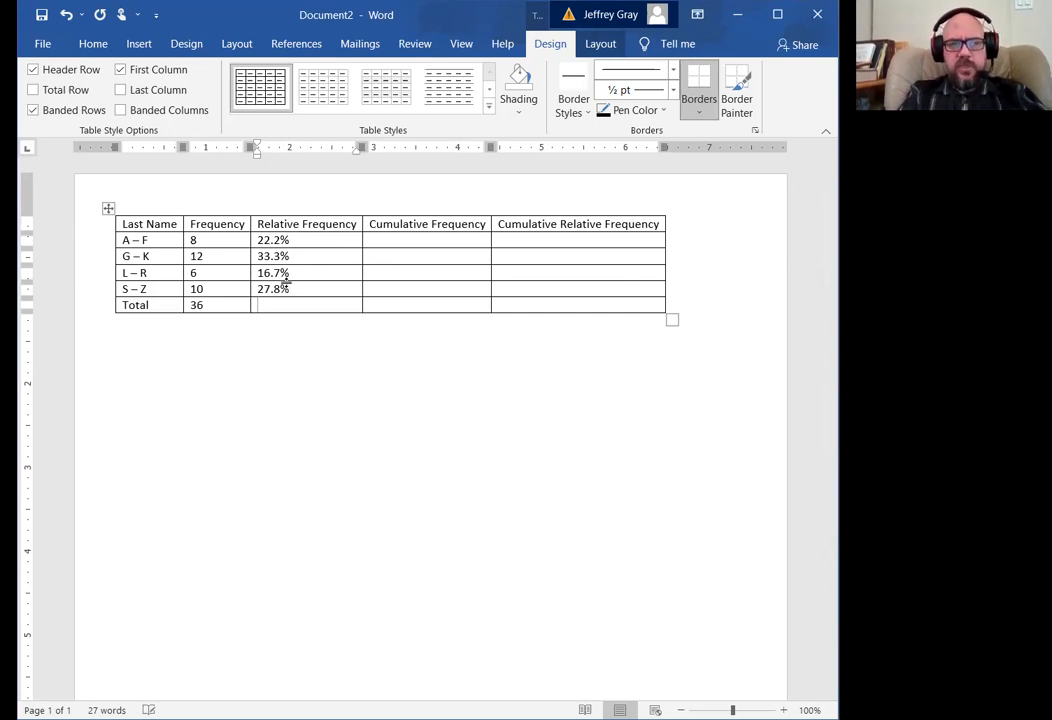
type("100")
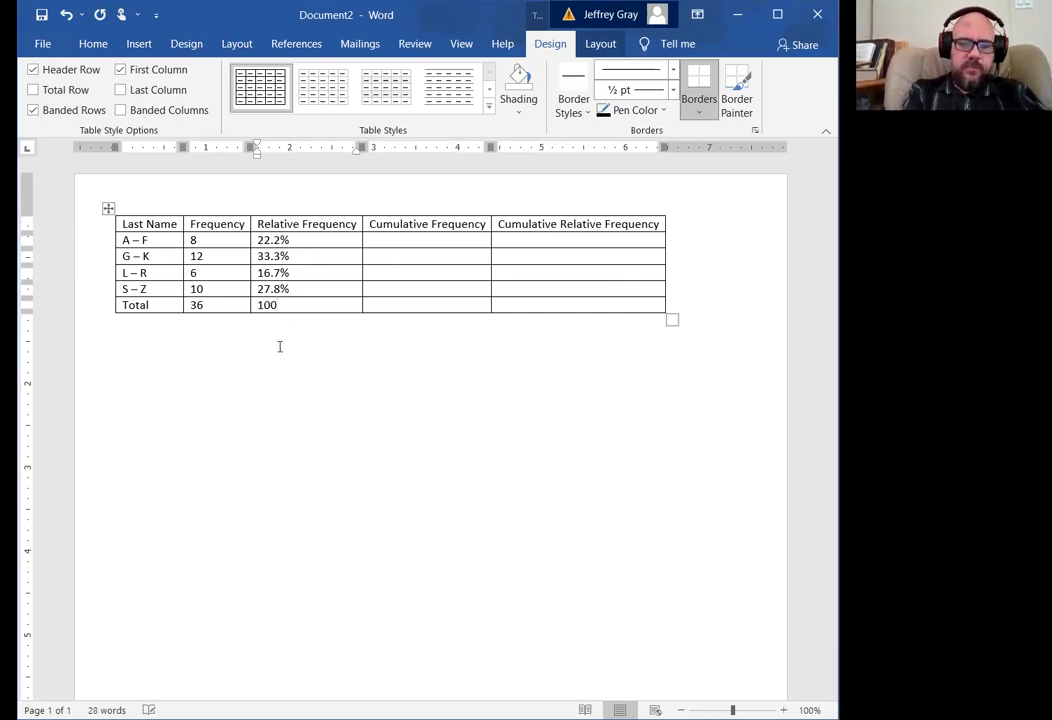
type("%")
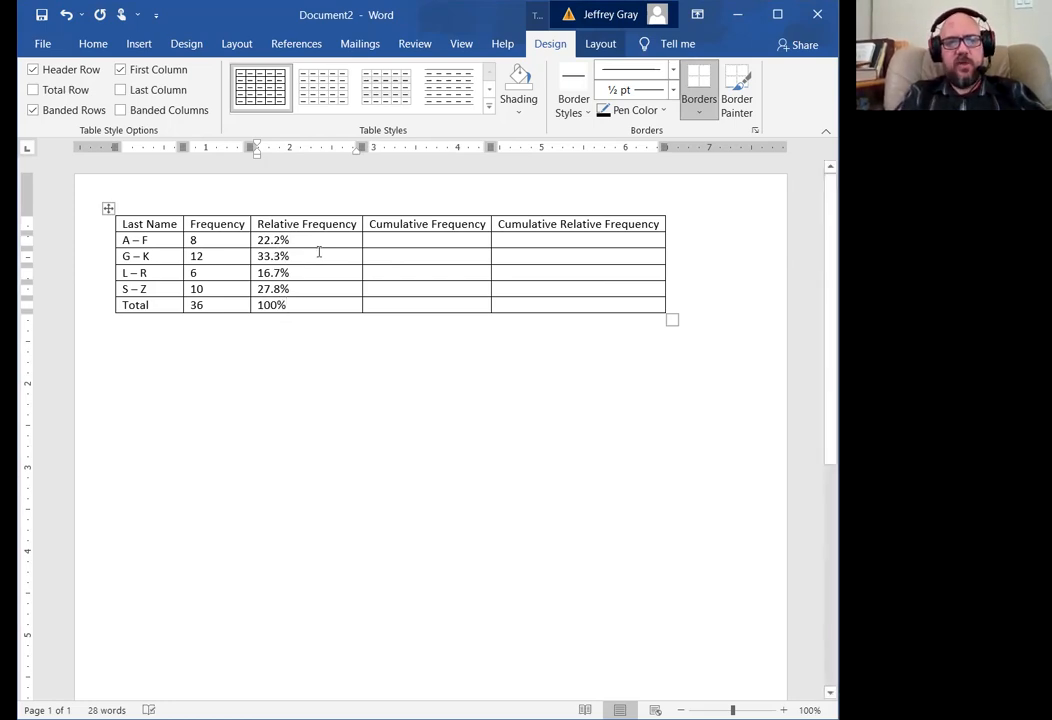
- Enter the cumulative frequencies 8 for A – F, 20 for G – K, 26 for L – R and 36 for S – Z
key("Tab")
key("Up")
key("Up")
key("Up")
key("Up")
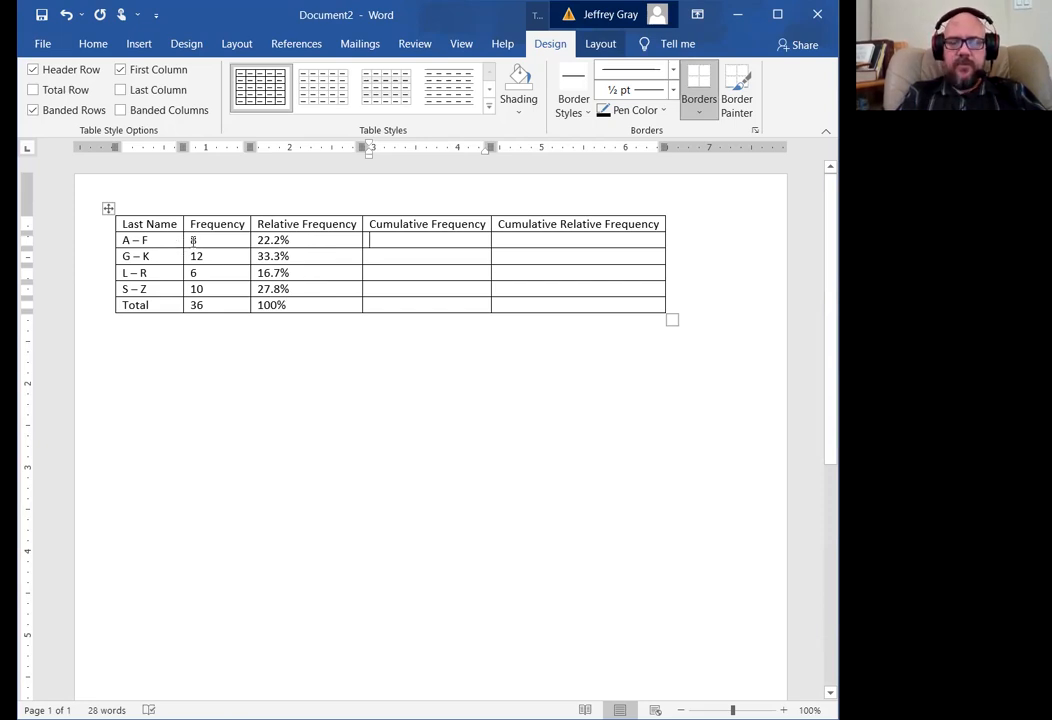
type("8")
key("Down")
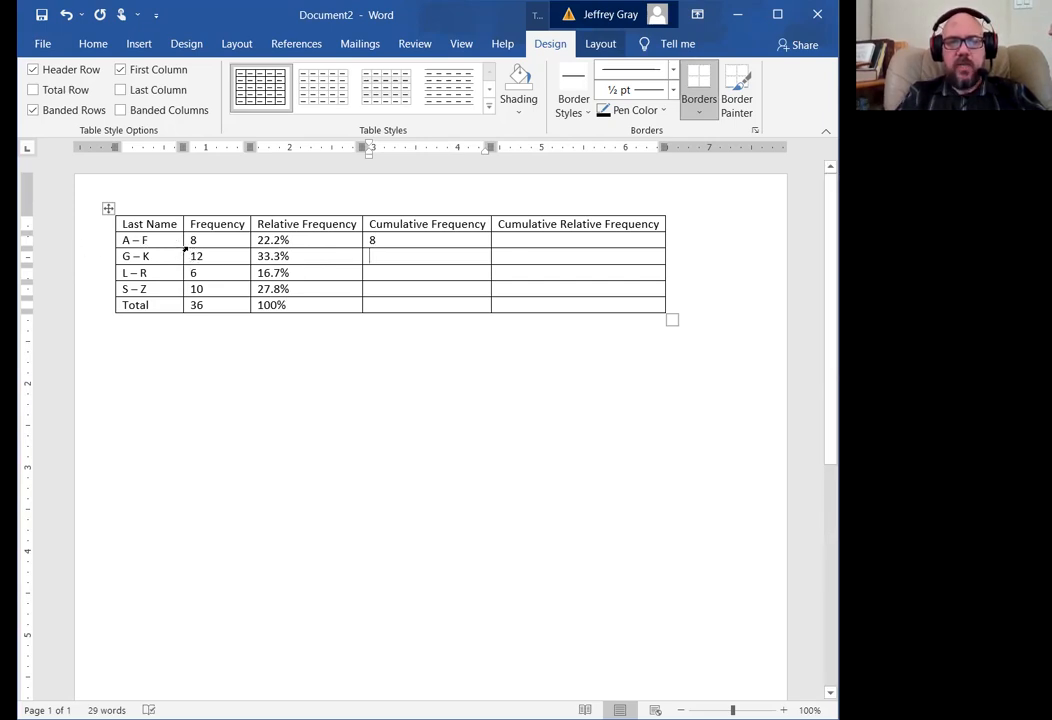
type("20")
key("Down")
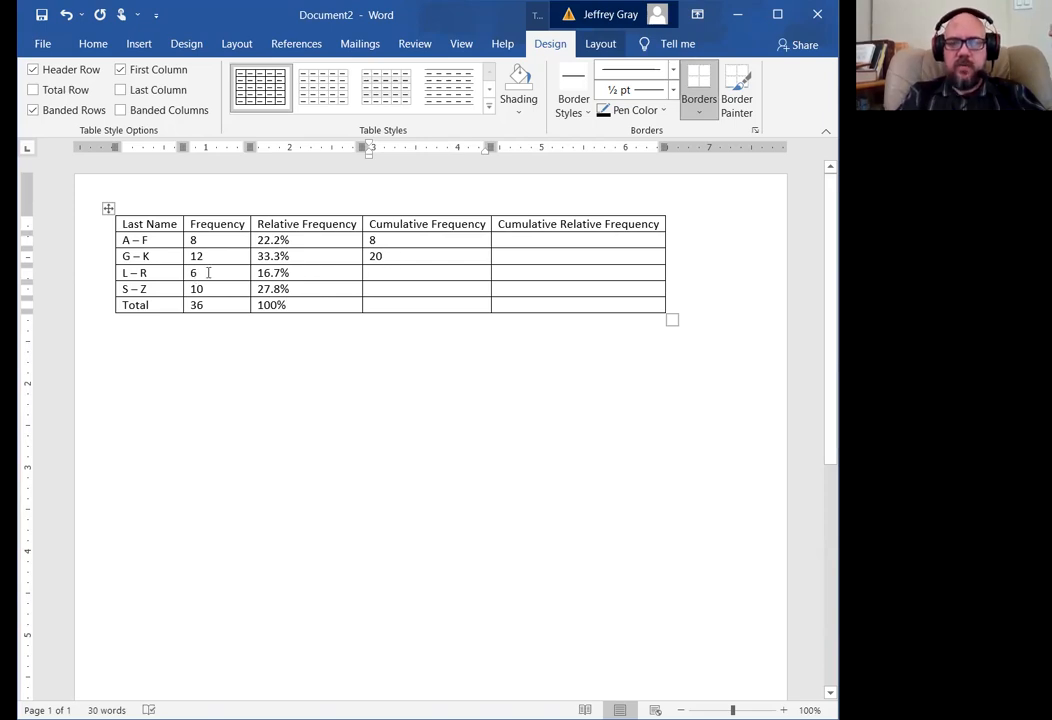
type("26")
key("Down")
type("36")
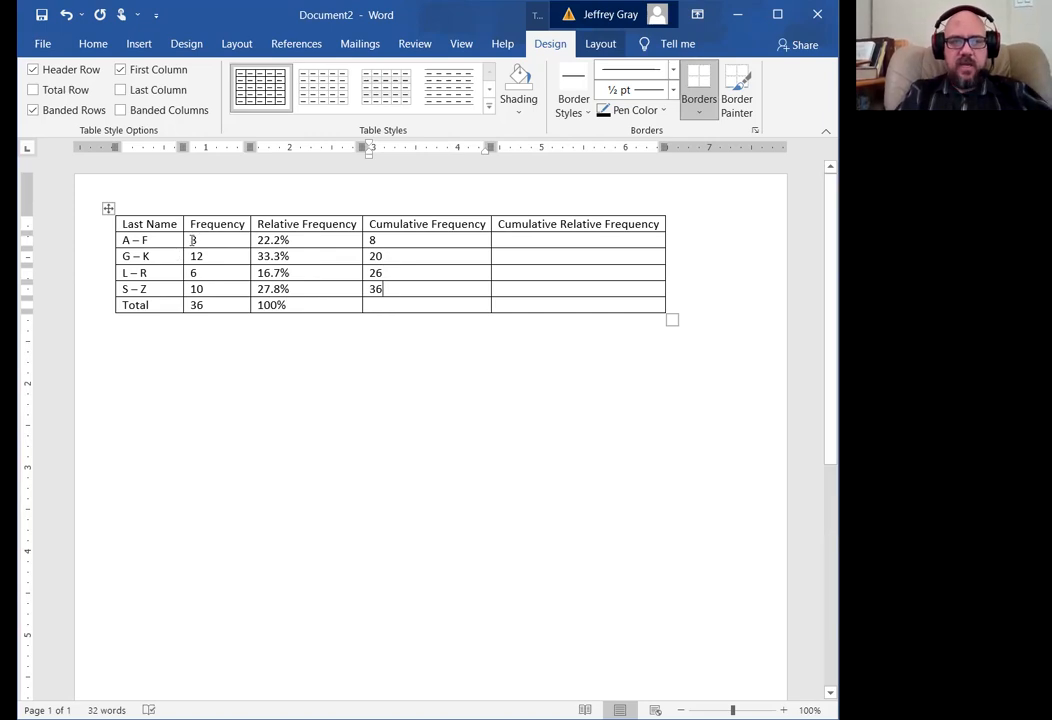
- Compare the frequencies of A – F through L – R with their cumulative frequencies
double_click(193, 240)
left_click(394, 242)
left_click_drag(187, 240, 190, 282)
left_click(390, 256)
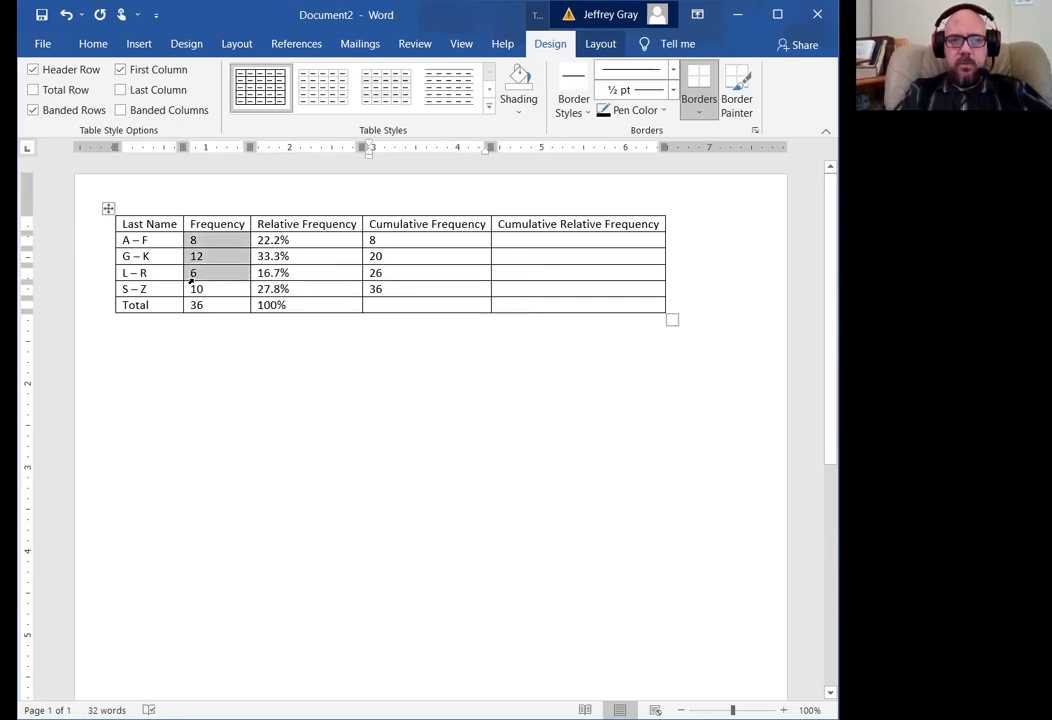
- Enter 36 in the Cumulative Frequency column of the Total row
left_click(385, 273)
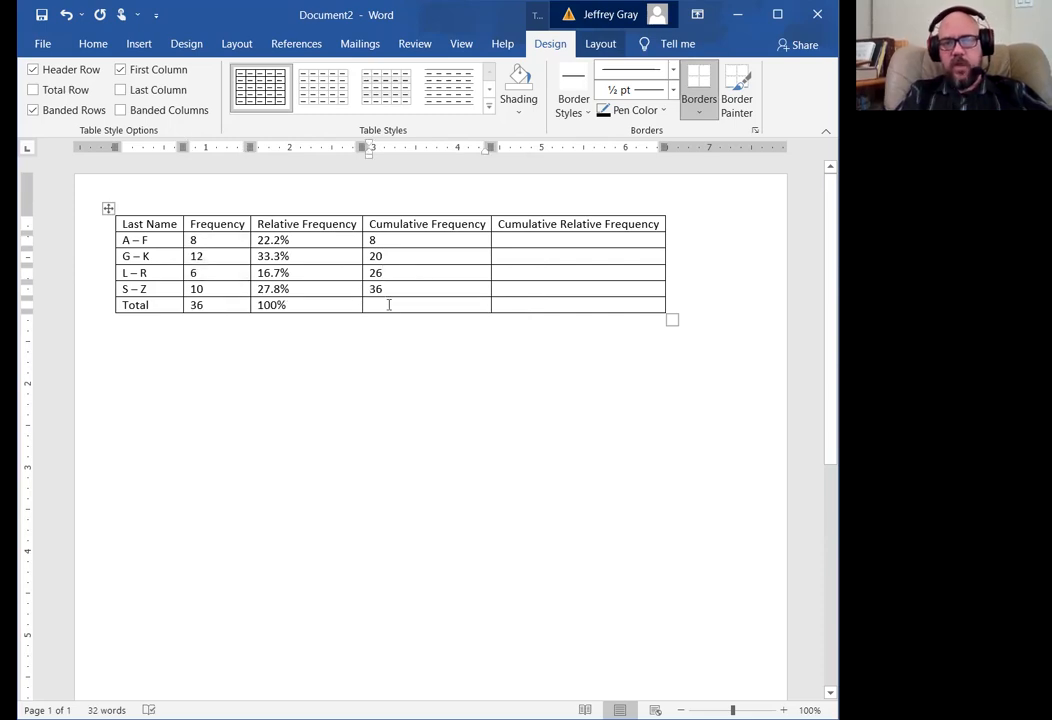
key("Down")
type("36")
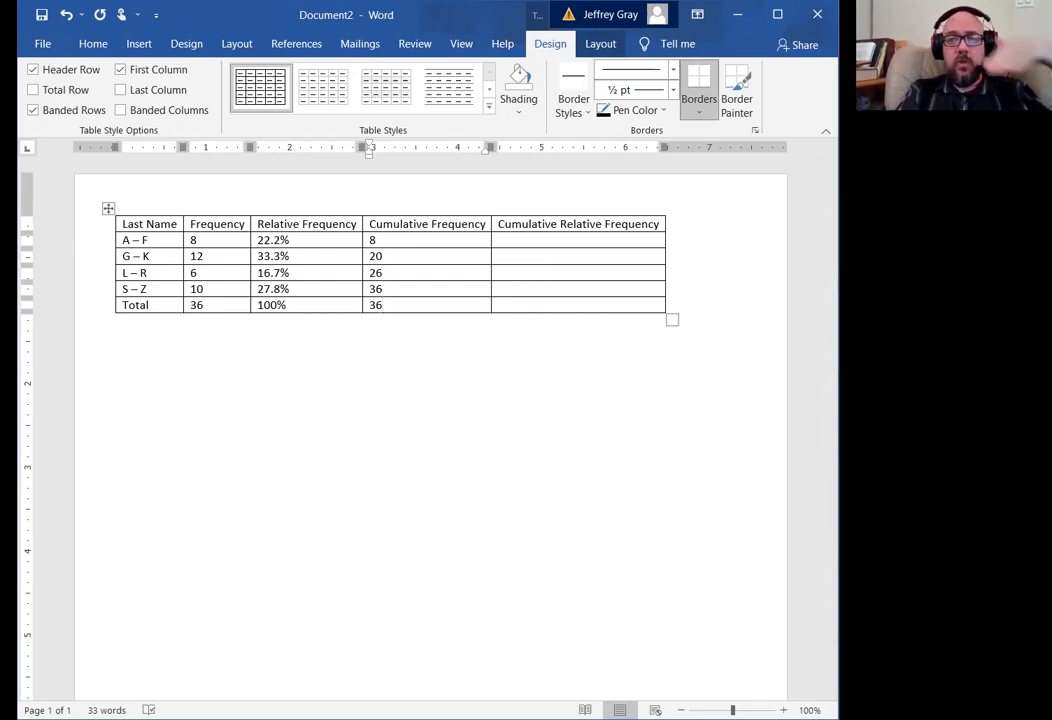
- Enter the cumulative relative frequencies 22.2% for A – F and 55.5% for G – K
key("Right")
key("Up")
key("Up")
key("Up")
key("Up")
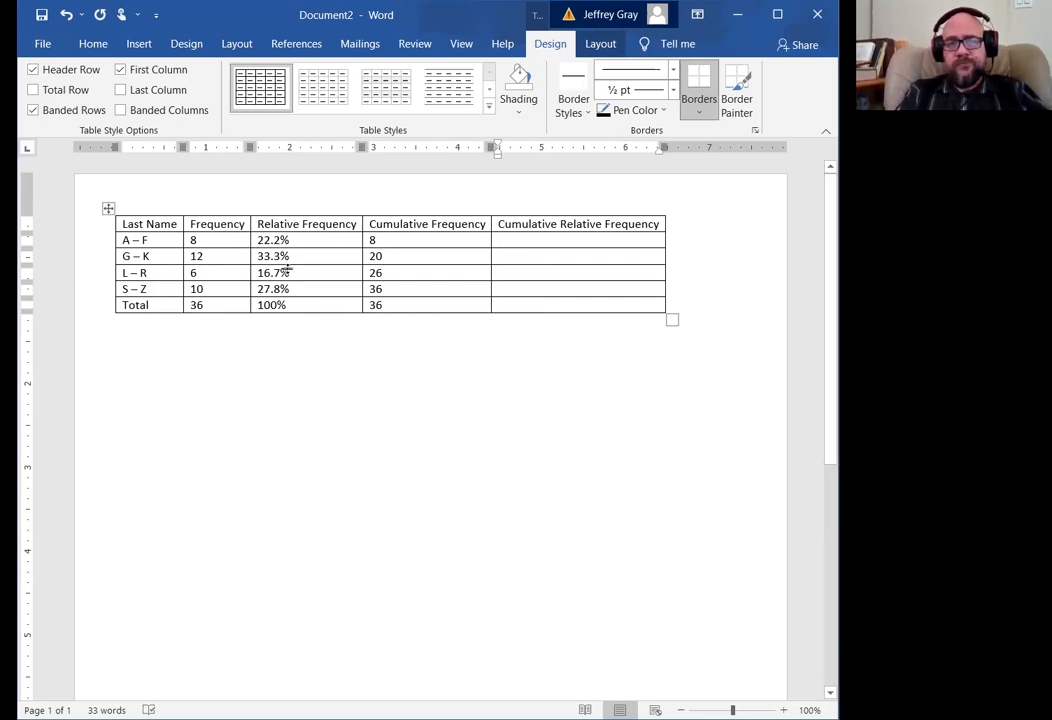
type("22")
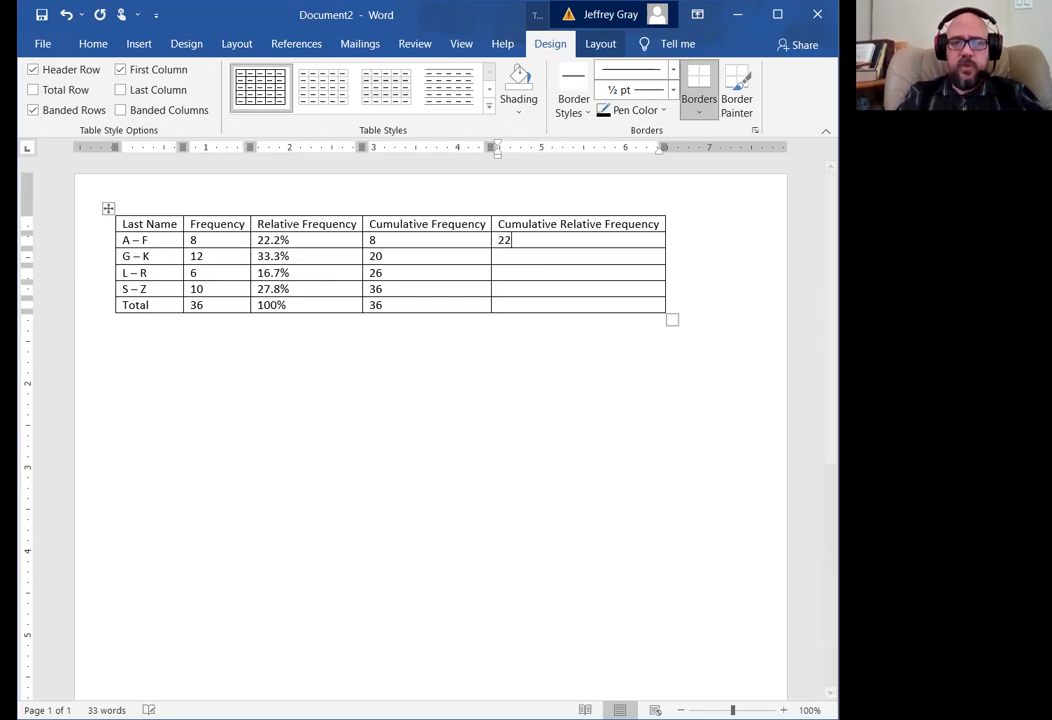
type(".2%")
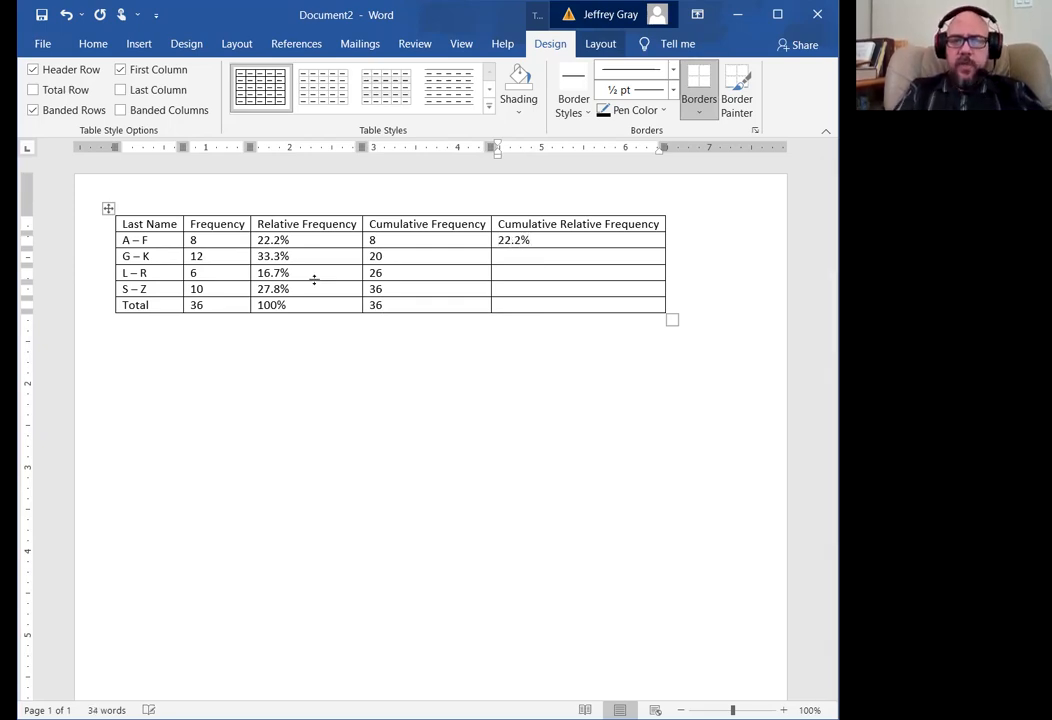
key("Down")
type("55.5")
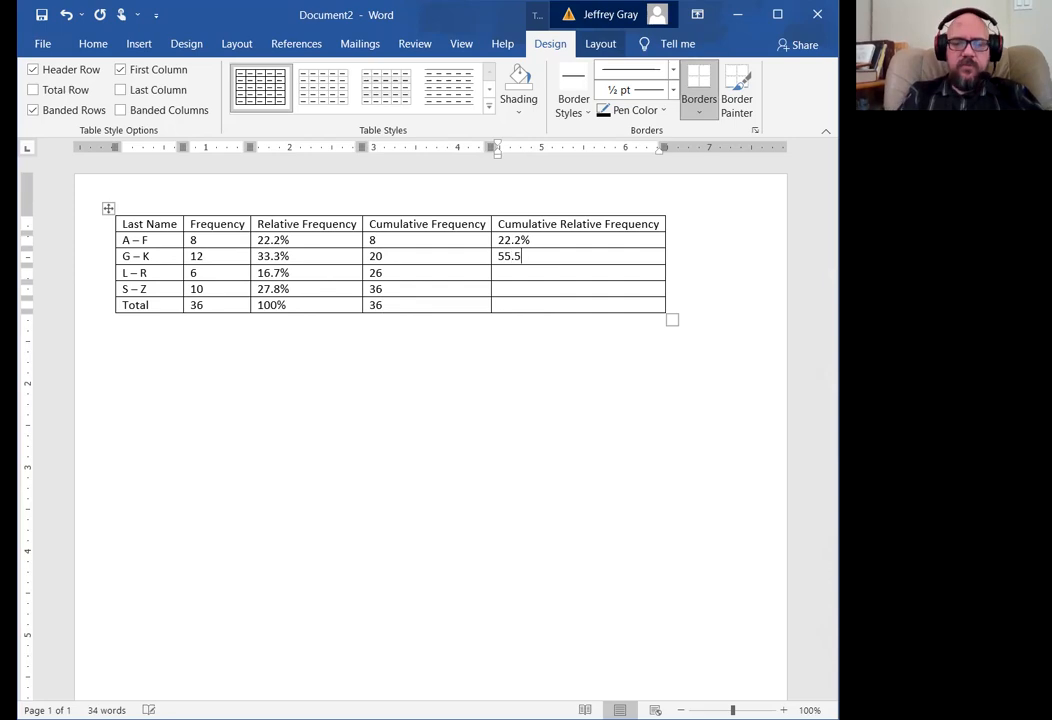
type("%")
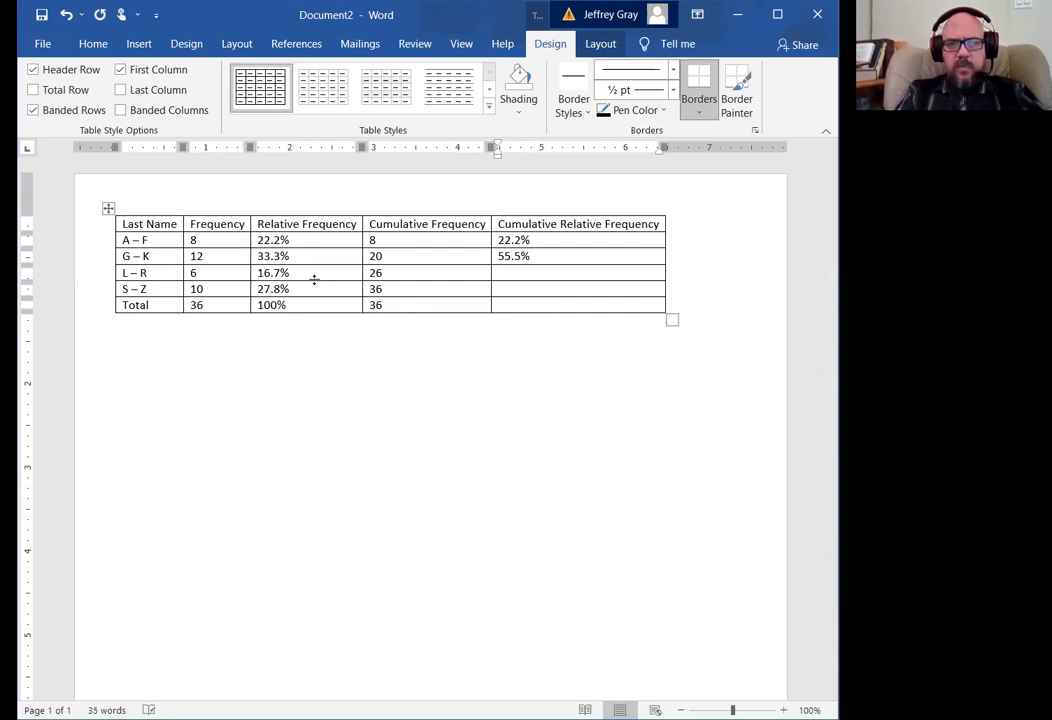
- Enter 72.2% for L – R, 100% for S – Z and 100% for Total in the Cumulative Relative Frequency column
key("Down")
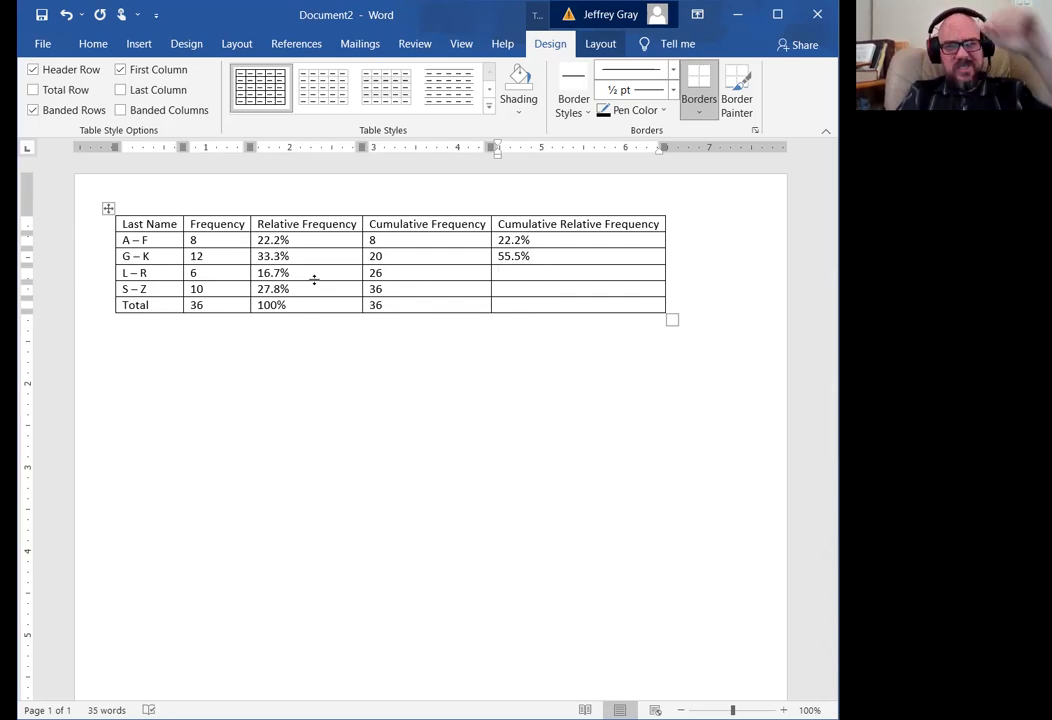
type("72.2")
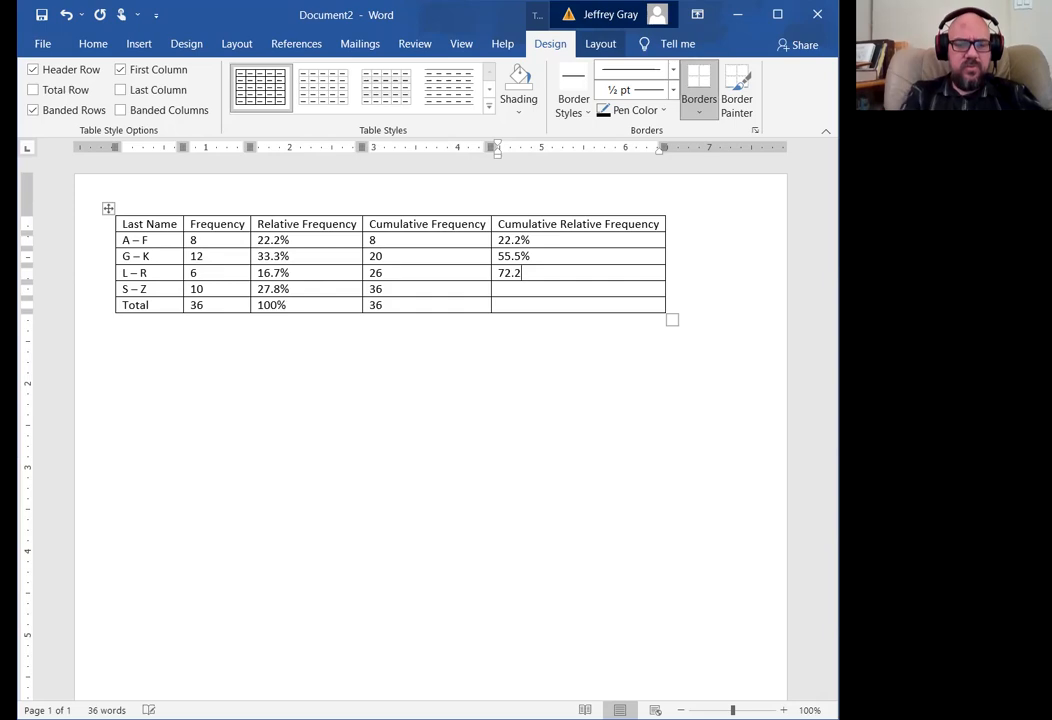
type("%%")
key("BackSpace")
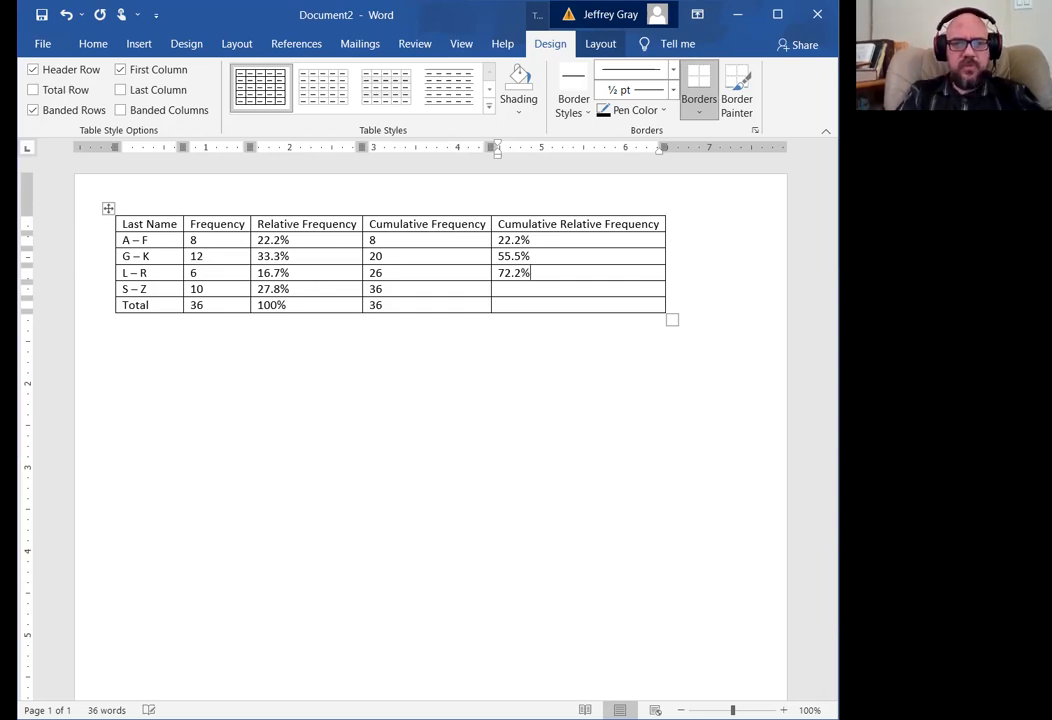
left_click(499, 289)
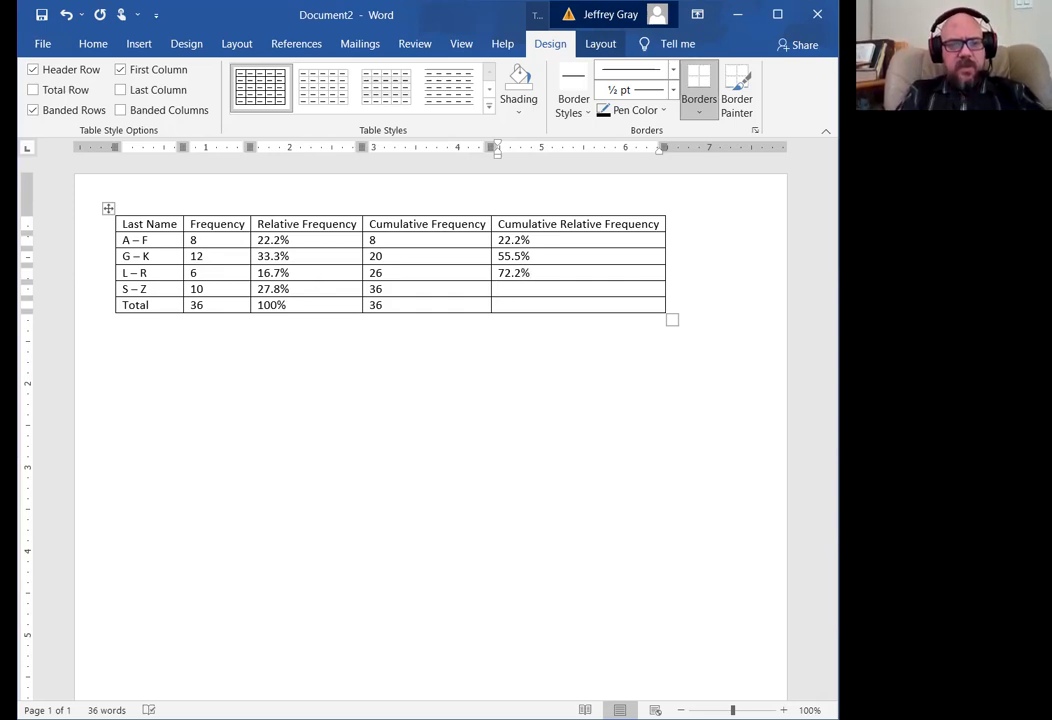
type("100%")
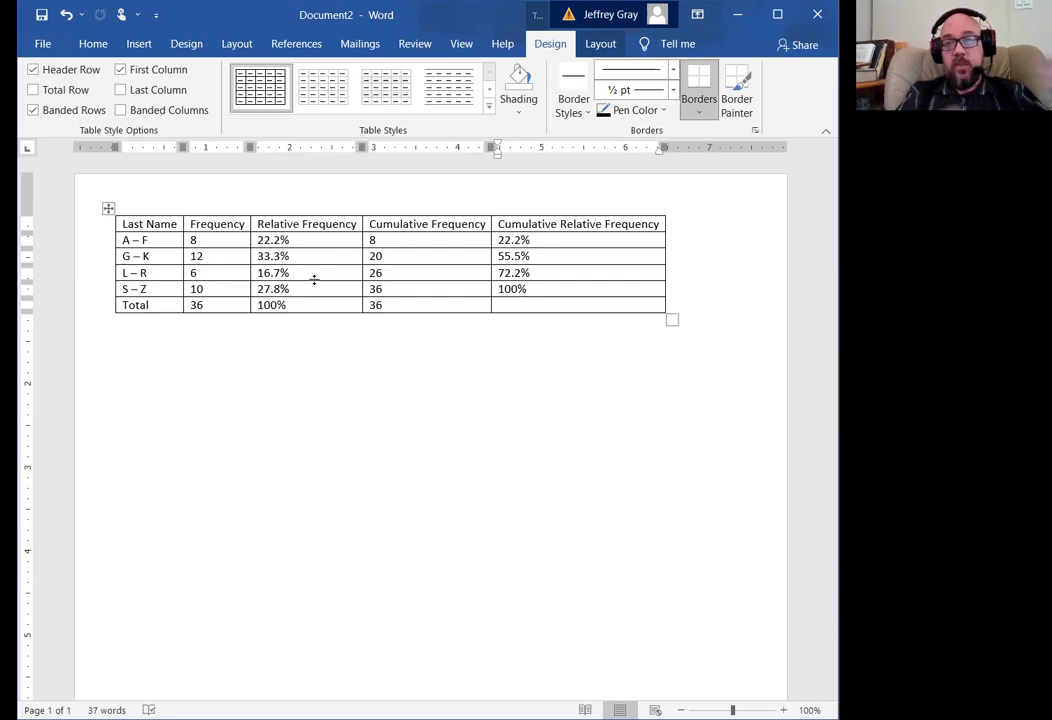
key("Down")
type("100%")
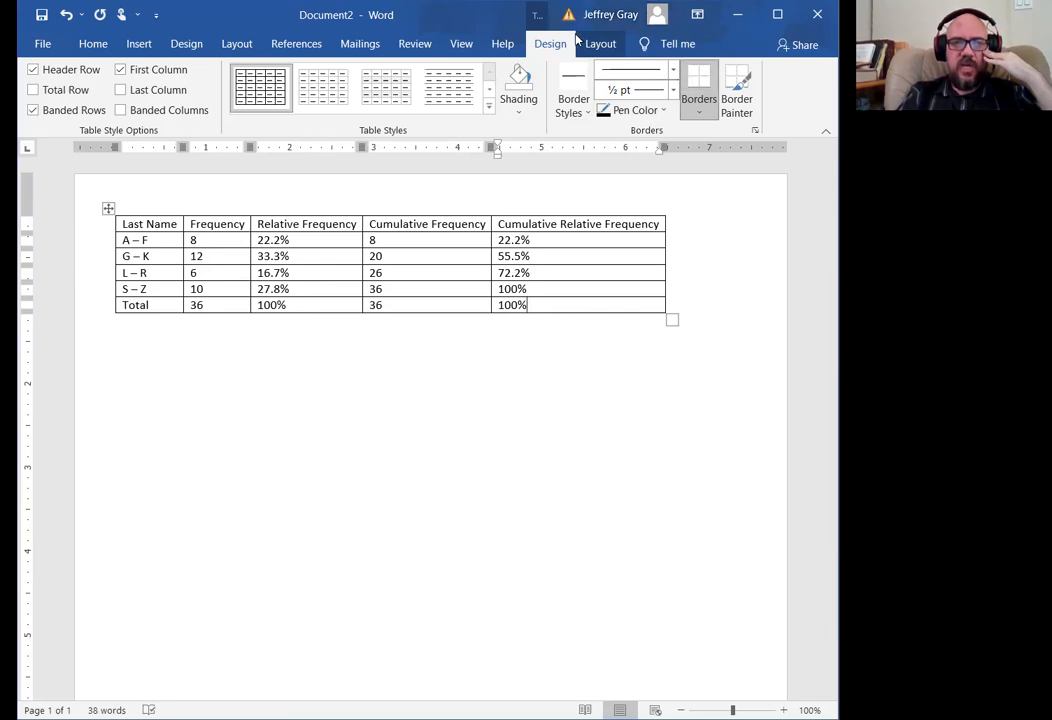
left_click(603, 45)
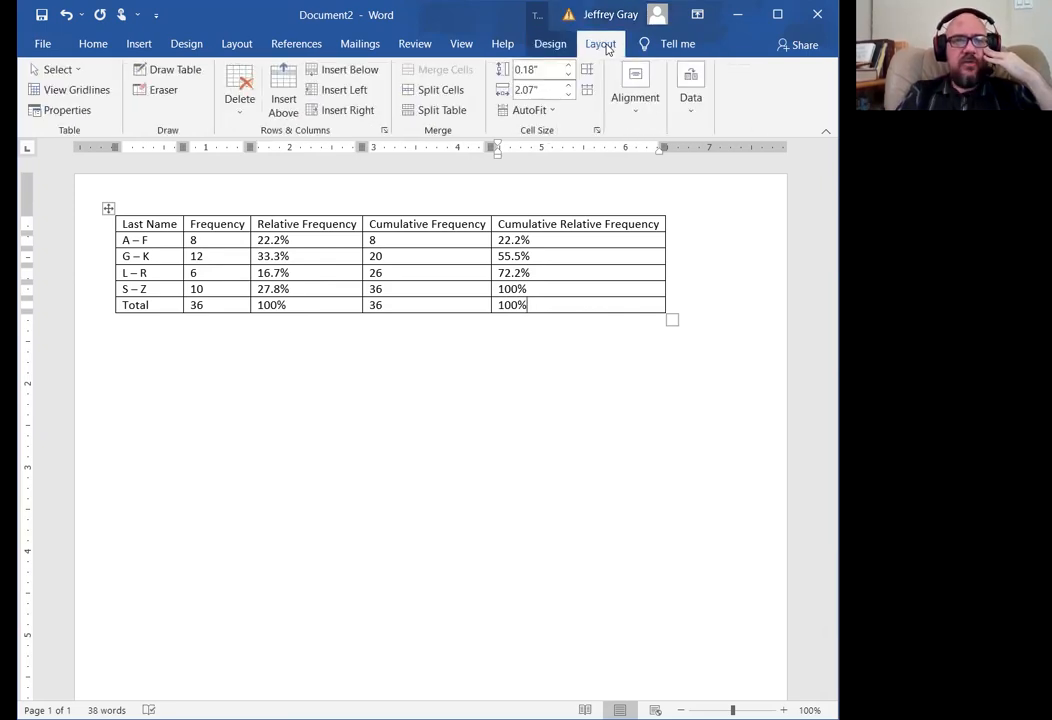
left_click(553, 45)
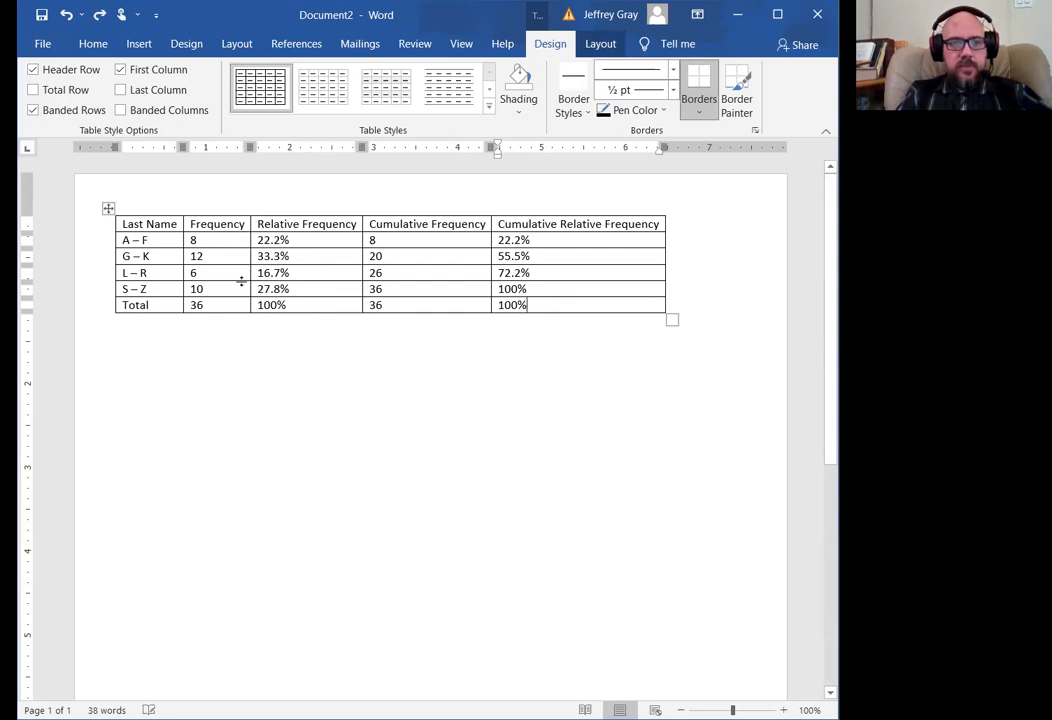
mouse_move(186, 239)
left_mouse_down()
mouse_move(336, 265)
mouse_move(545, 275)
mouse_move(553, 291)
left_mouse_up()
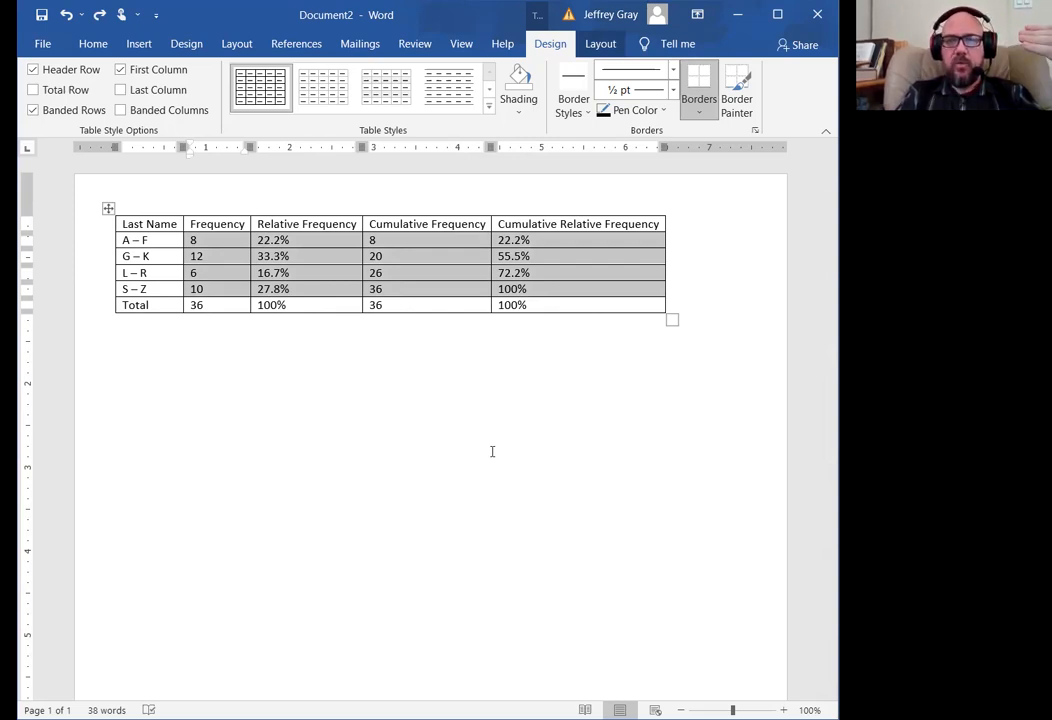
key("Left")
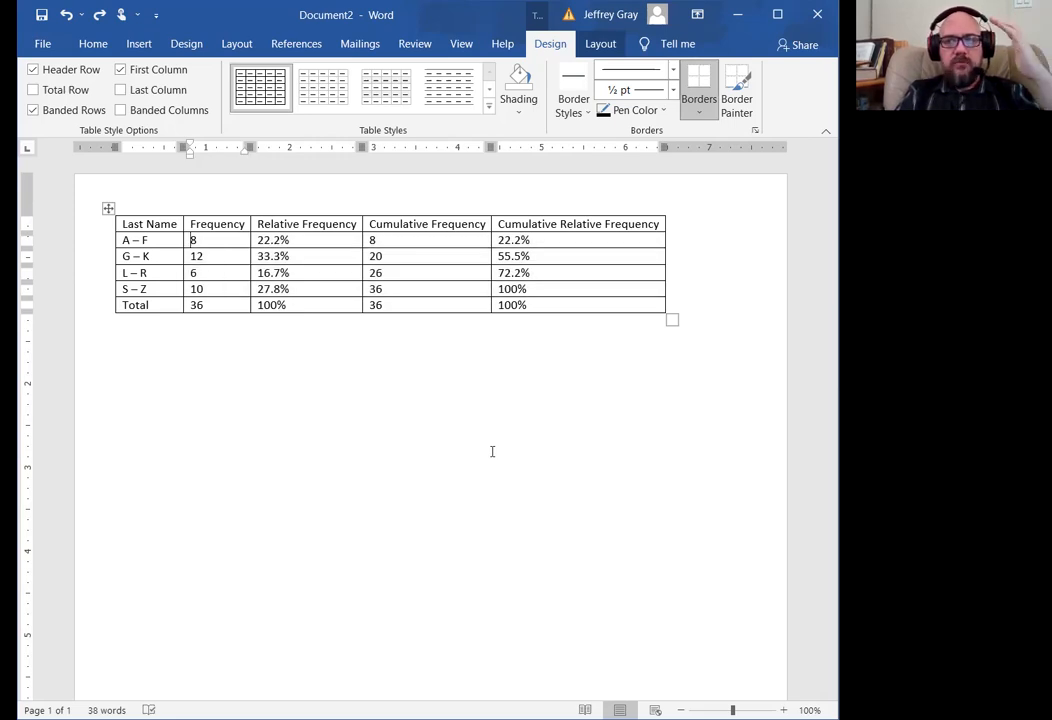
key("Up")
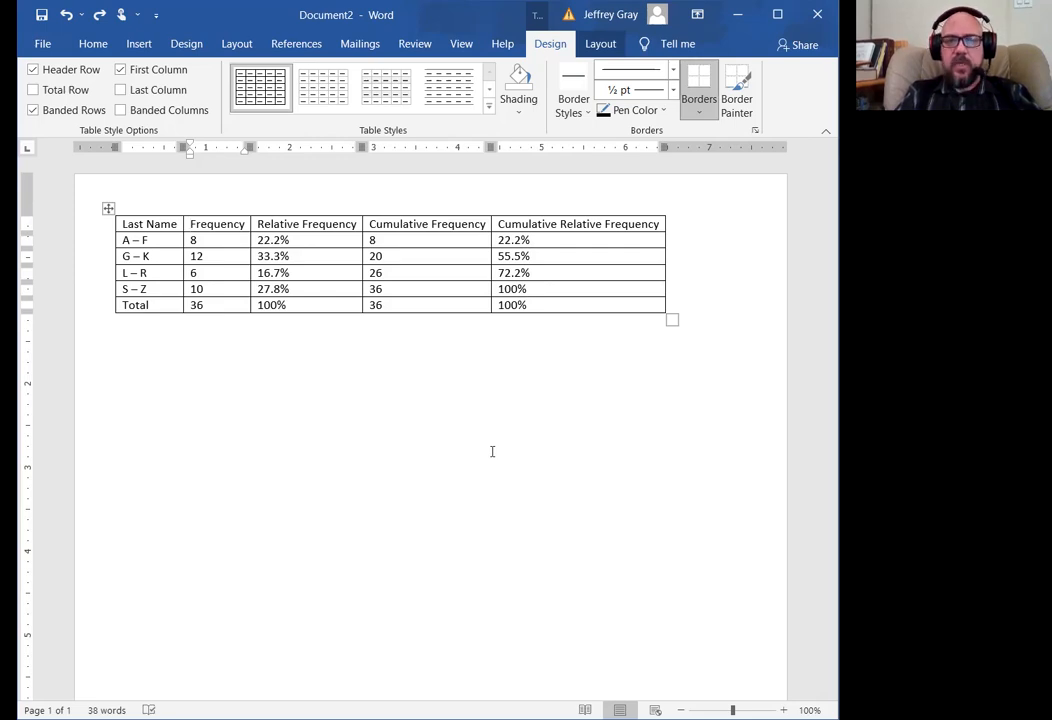
- Shade the table's header row, from Last Name to Cumulative Relative Frequency, with the standard Blue color
key("Left")
key("Down")
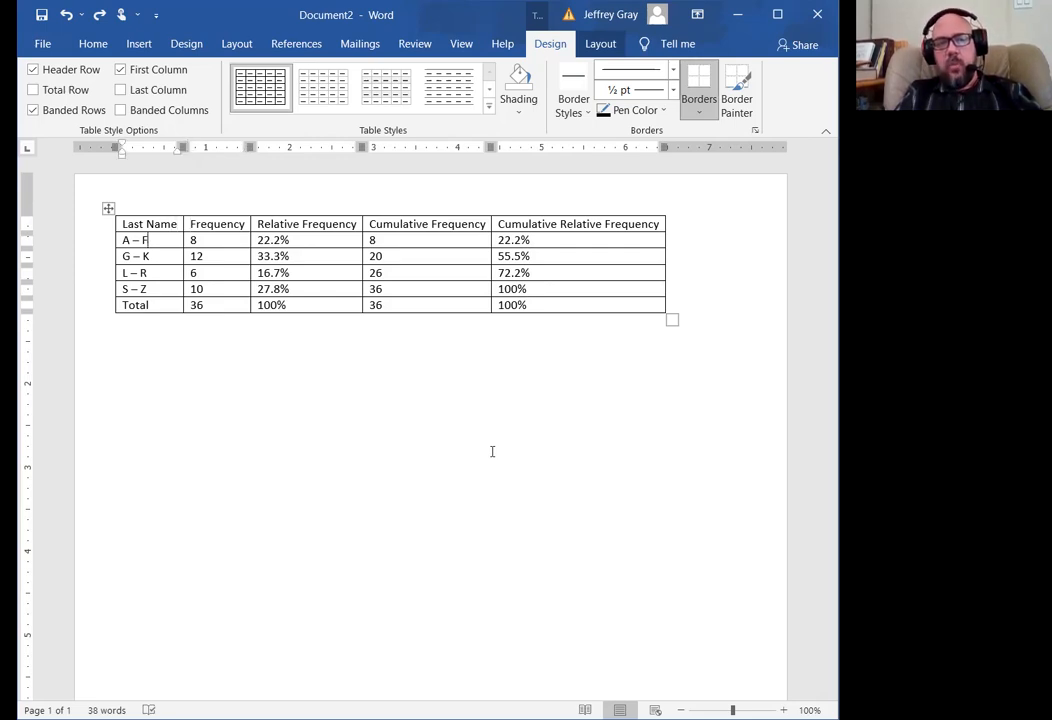
key("Up")
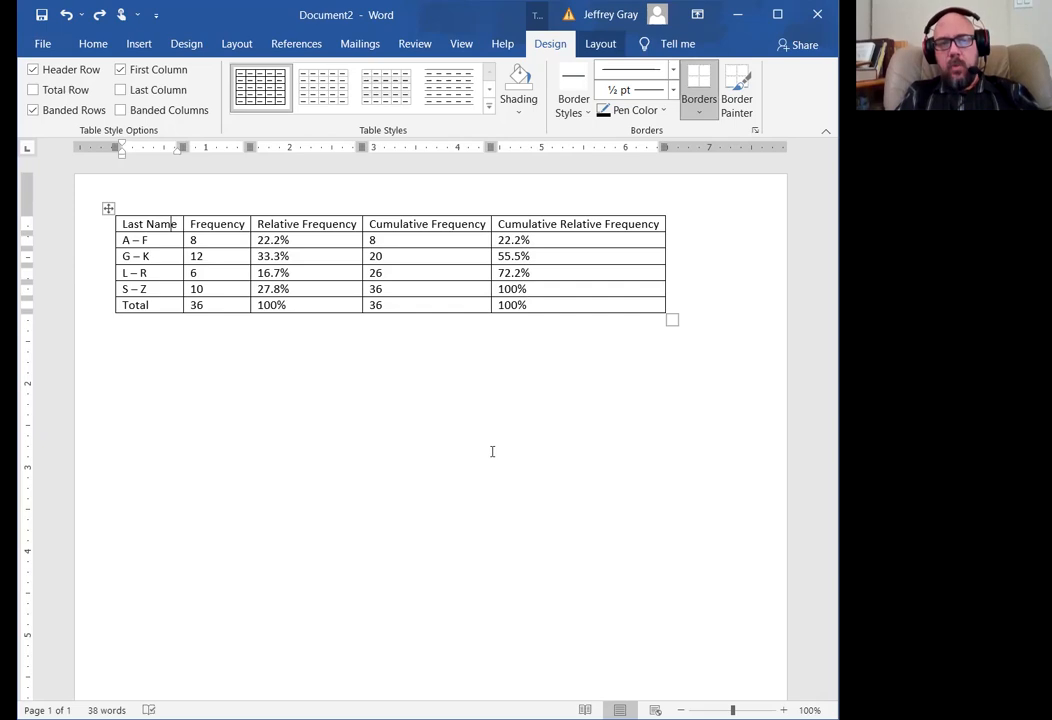
key("Right")
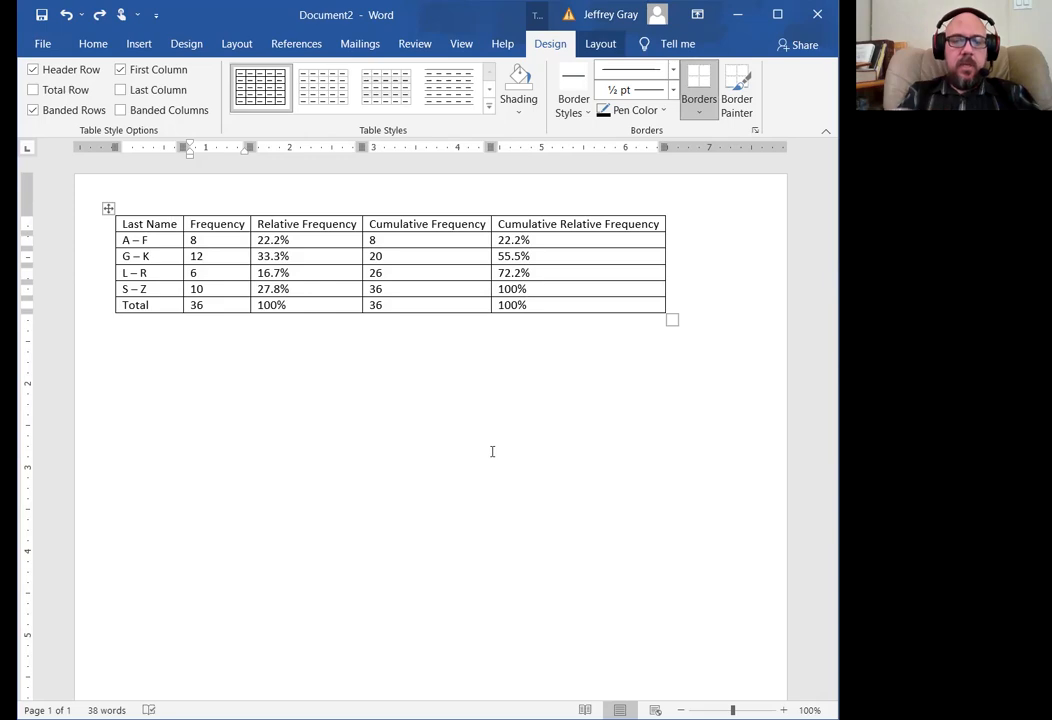
key("Left")
key("Home")
key("shift+Right")
key("shift+Right")
key("shift+Right")
key("shift+Right")
key("shift+Right")
key("shift+Right")
key("shift+Right")
key("shift+Right")
key("shift+Right")
key("shift+Right")
key("shift+Right")
key("shift+Right")
key("shift+Right")
key("shift+Right")
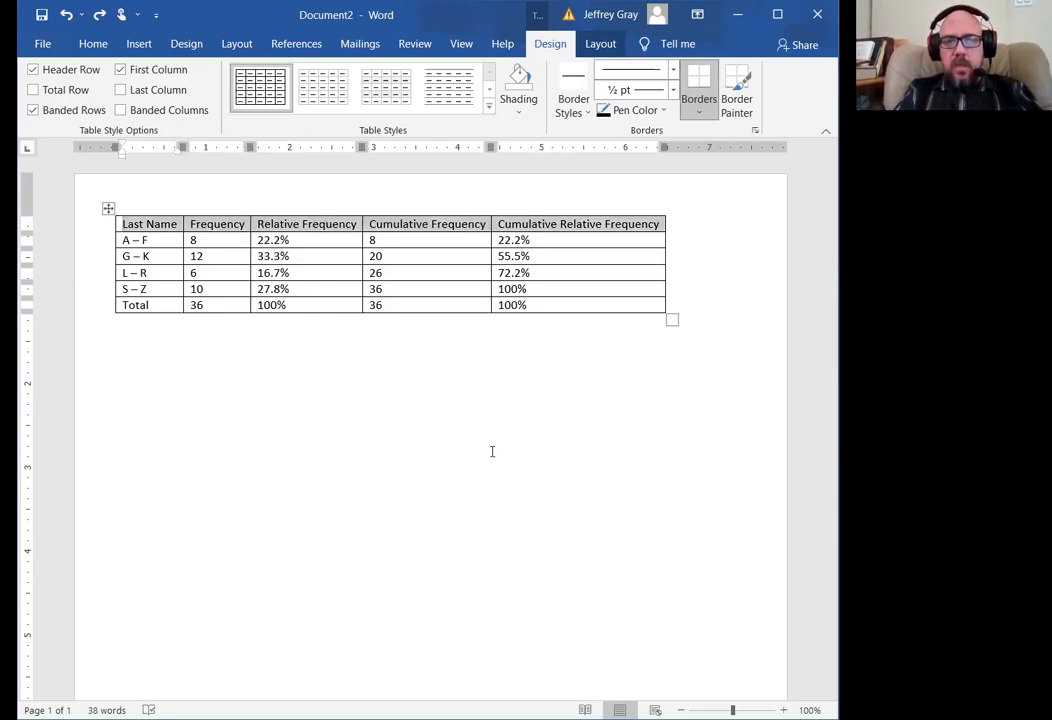
left_click(515, 115)
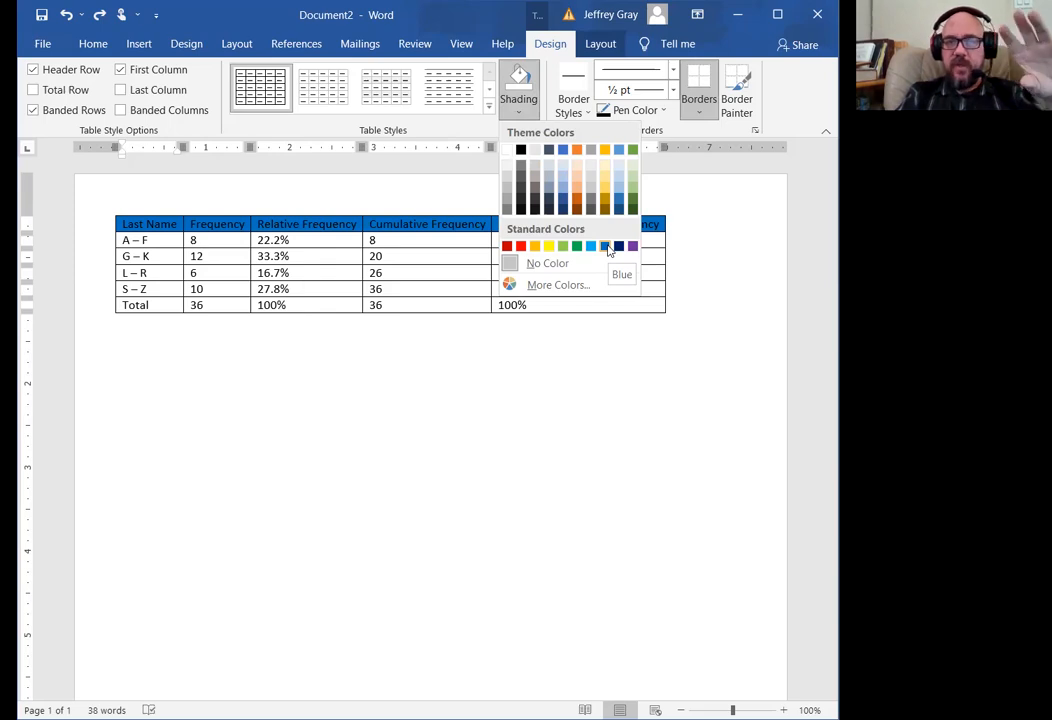
left_click(607, 247)
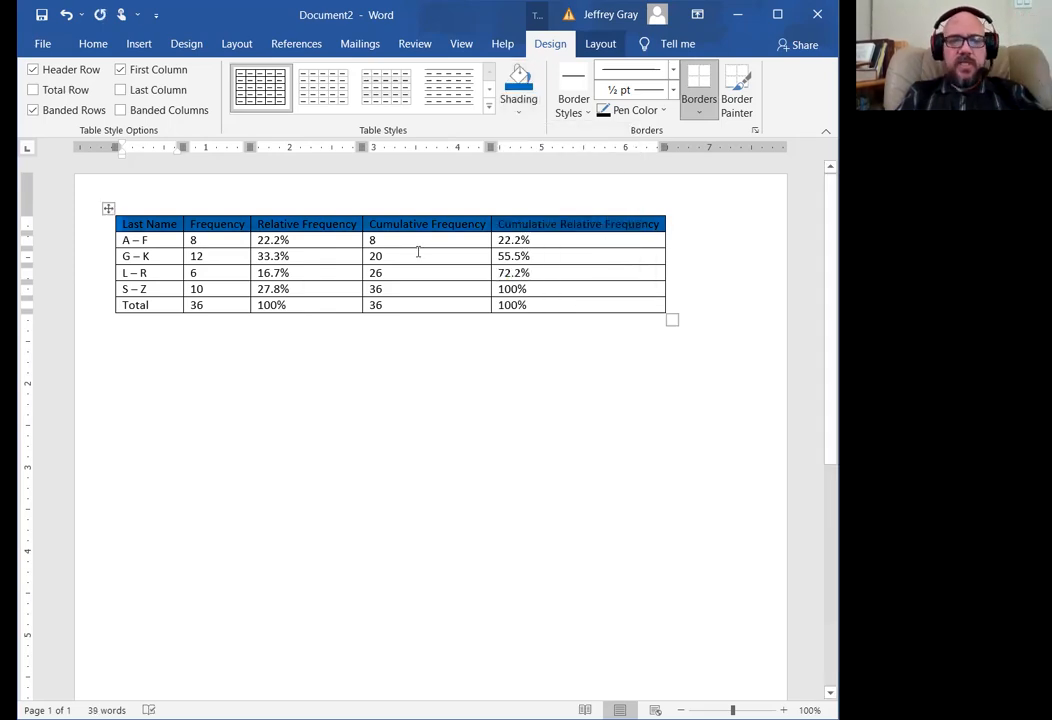
- Change the font color of the header row text to white
left_click(92, 45)
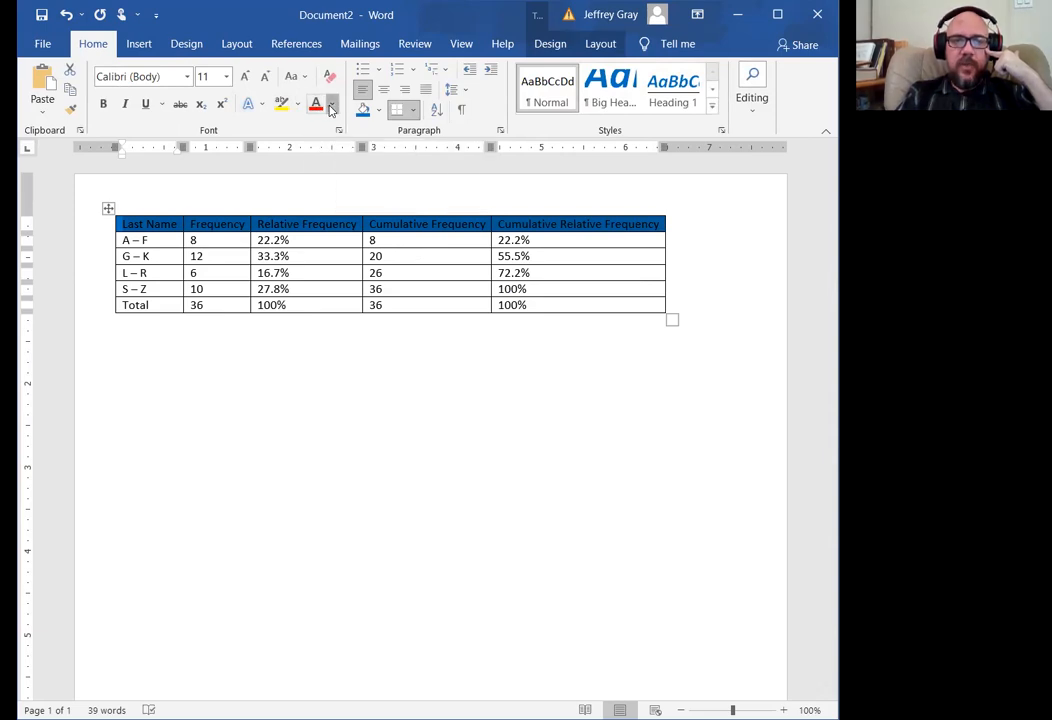
left_click(331, 106)
left_click(318, 163)
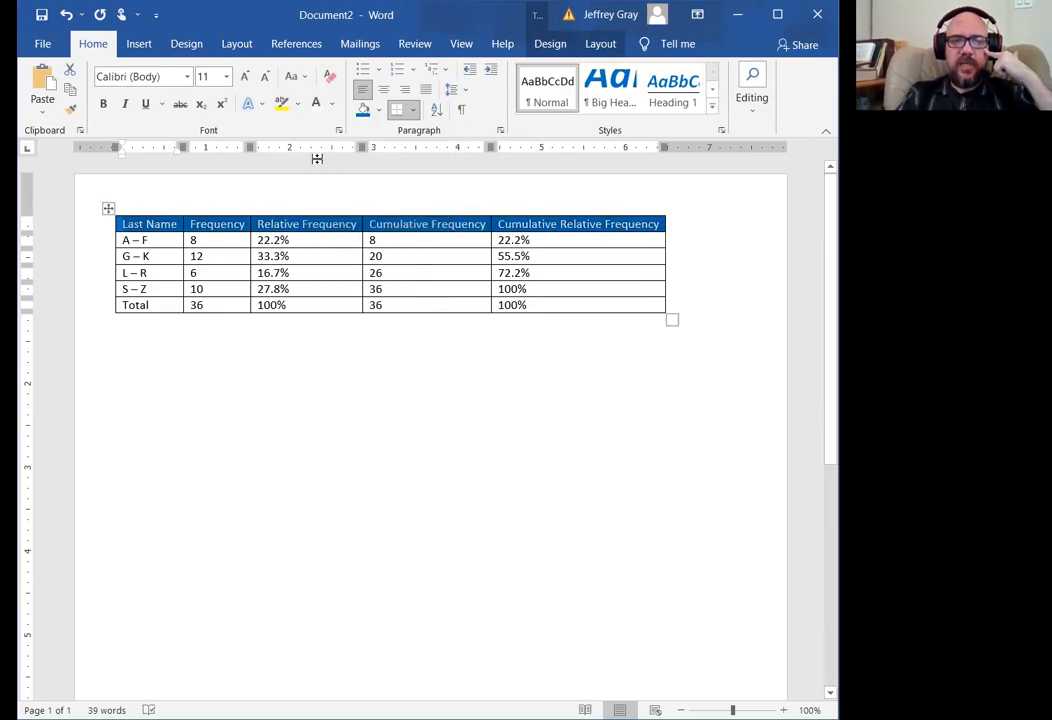
left_click(463, 363)
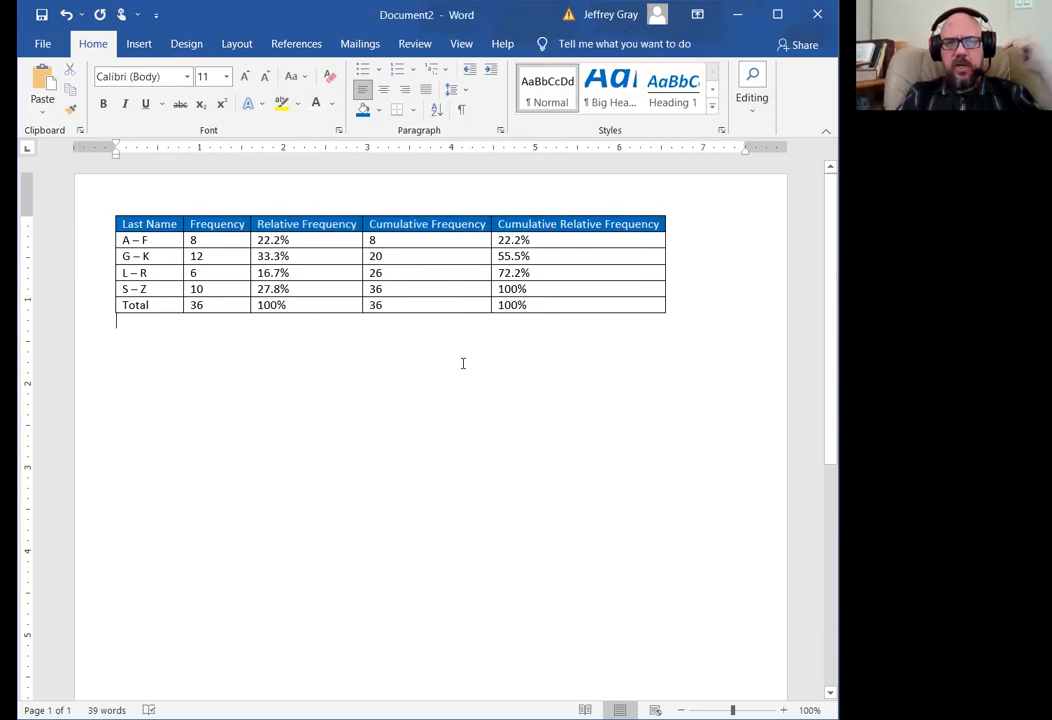
- Make all the header row text bold and italic
left_click(171, 230)
key("ctrl+Left")
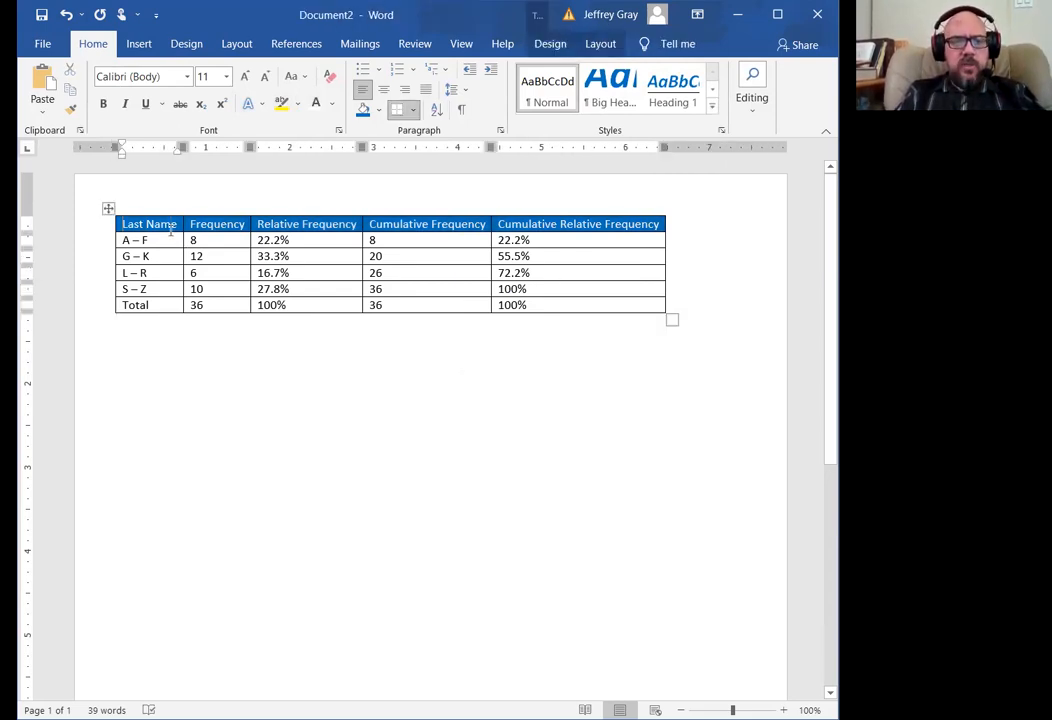
key("ctrl+shift+Right")
key("ctrl+shift+Right")
key("ctrl+shift+Right")
key("ctrl+shift+Right")
key("ctrl+shift+Right")
key("ctrl+shift+Right")
key("ctrl+shift+Right")
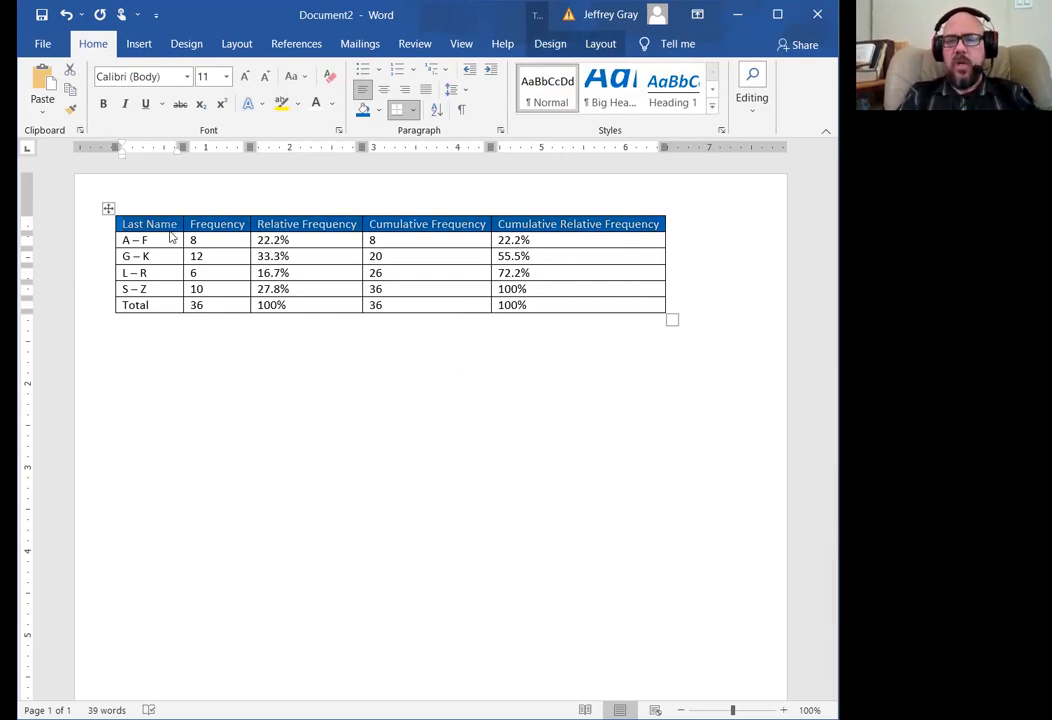
key("ctrl+b")
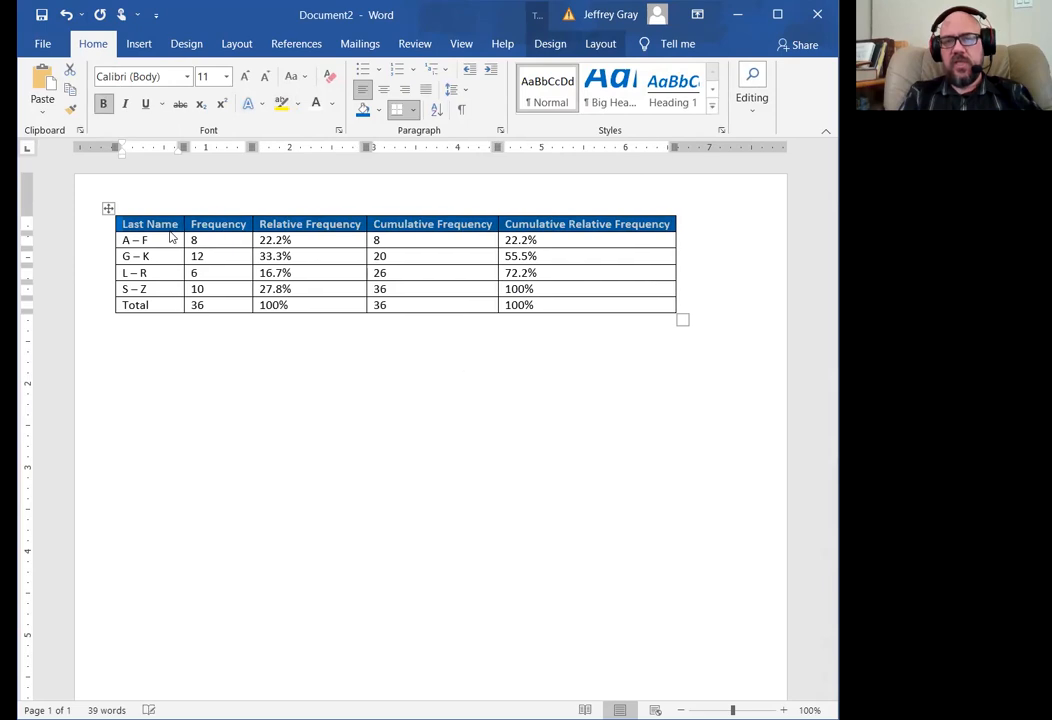
key("ctrl+i")
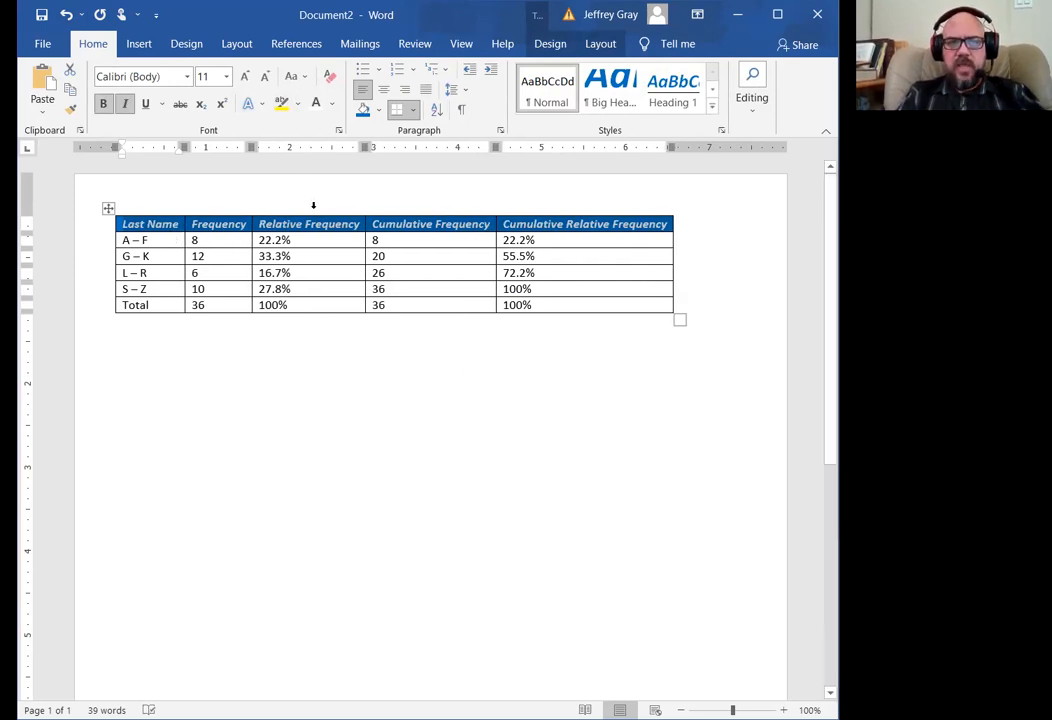
- Set the font size of the header row text to 14
left_click(226, 77)
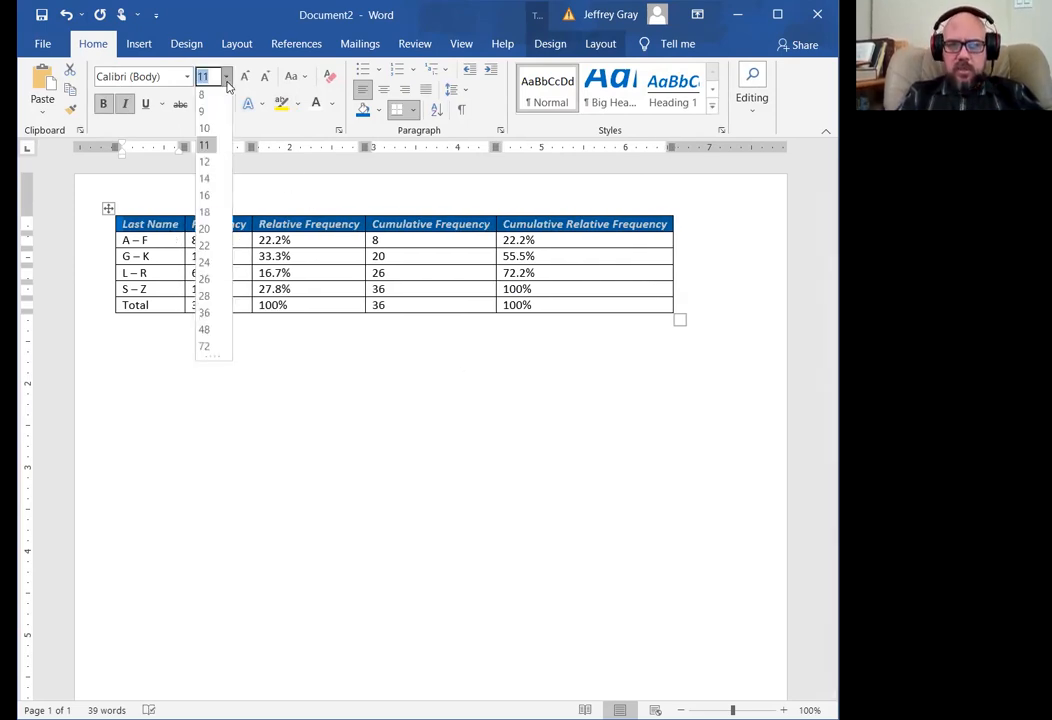
left_click(212, 182)
left_click(460, 453)
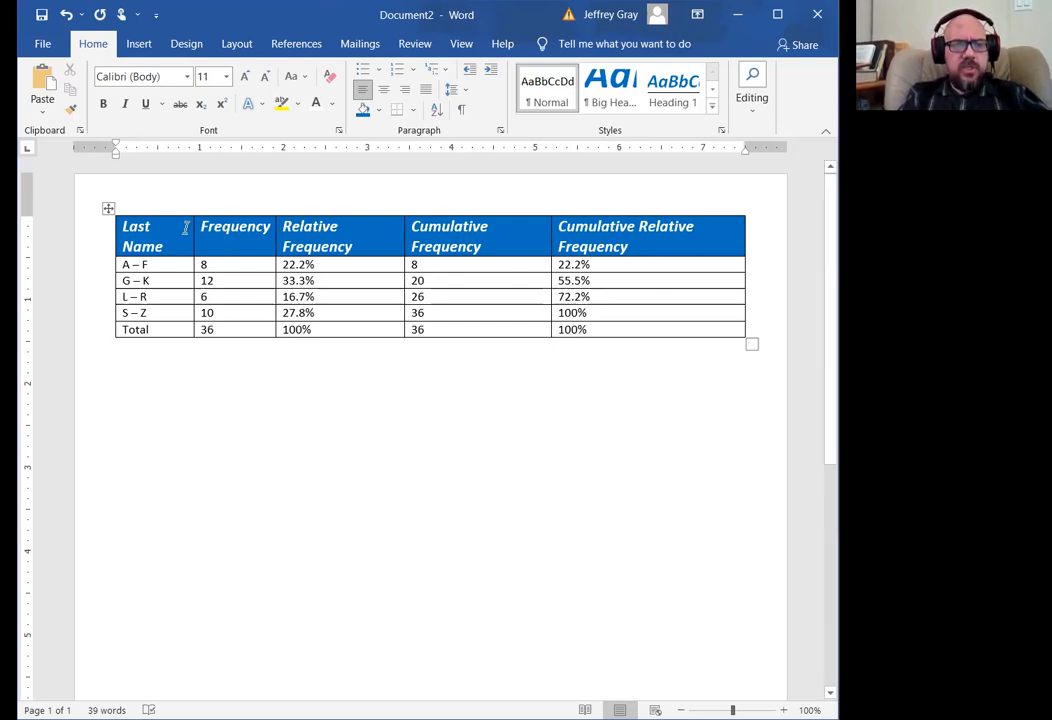
- Try centering the headings from Frequency to Cumulative Relative Frequency, and return them to left alignment
mouse_move(194, 229)
left_mouse_down()
mouse_move(446, 226)
mouse_move(500, 236)
left_mouse_up()
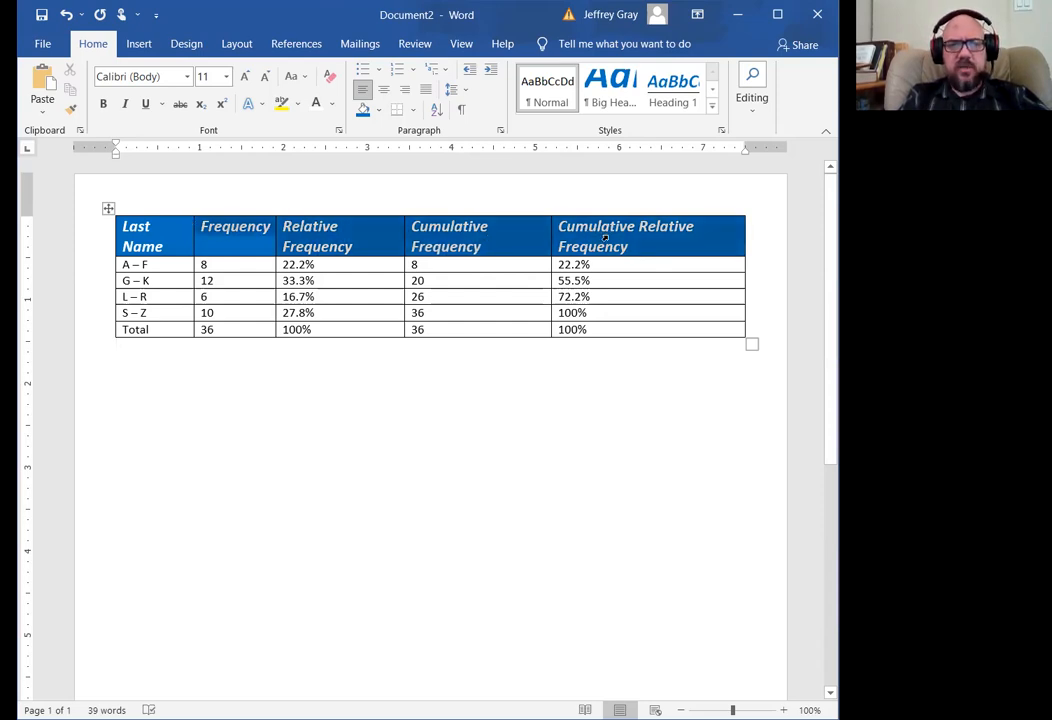
left_click(384, 92)
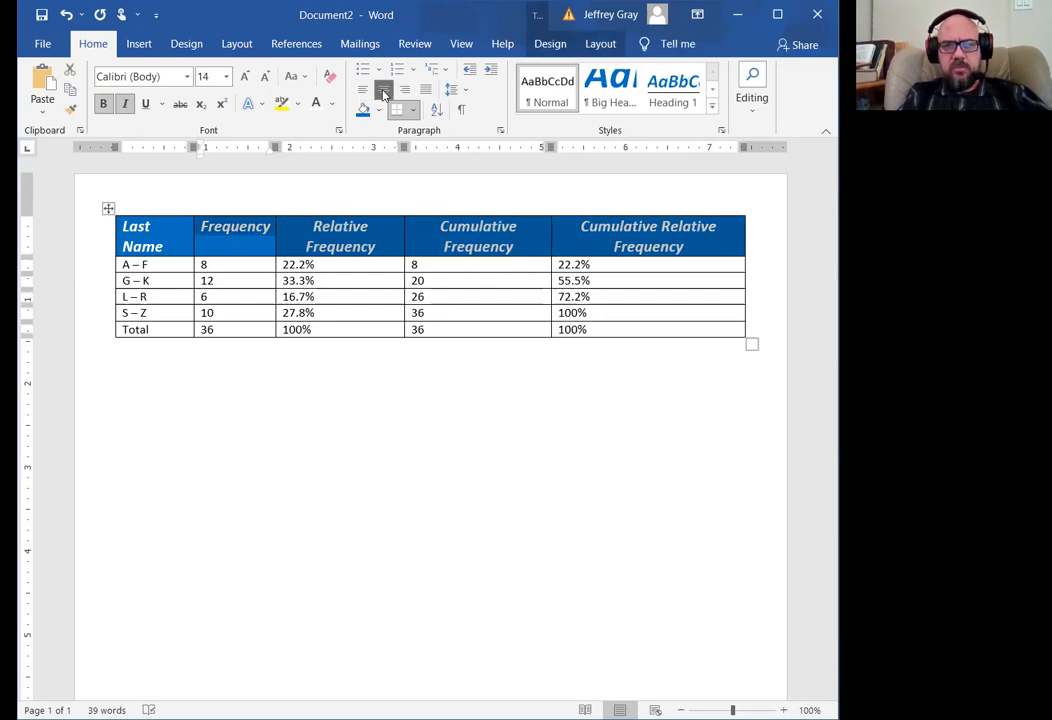
left_click(362, 89)
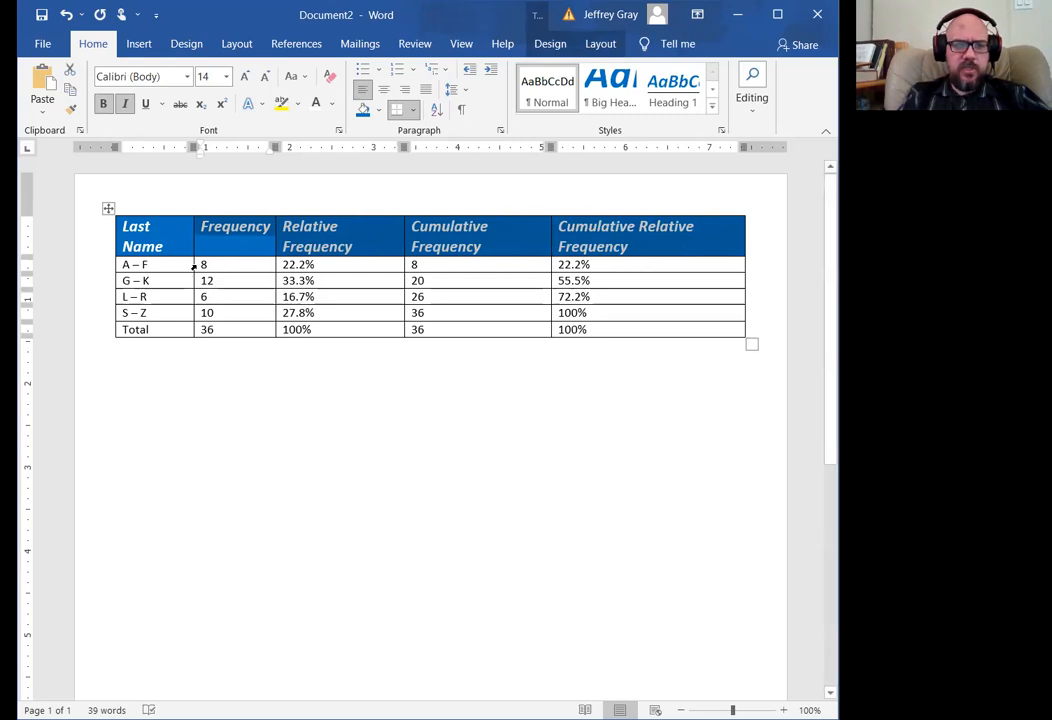
- Center the values in the four numeric columns, from the A – F row through the Total row
mouse_move(196, 265)
left_mouse_down()
mouse_move(596, 316)
mouse_move(599, 333)
left_mouse_up()
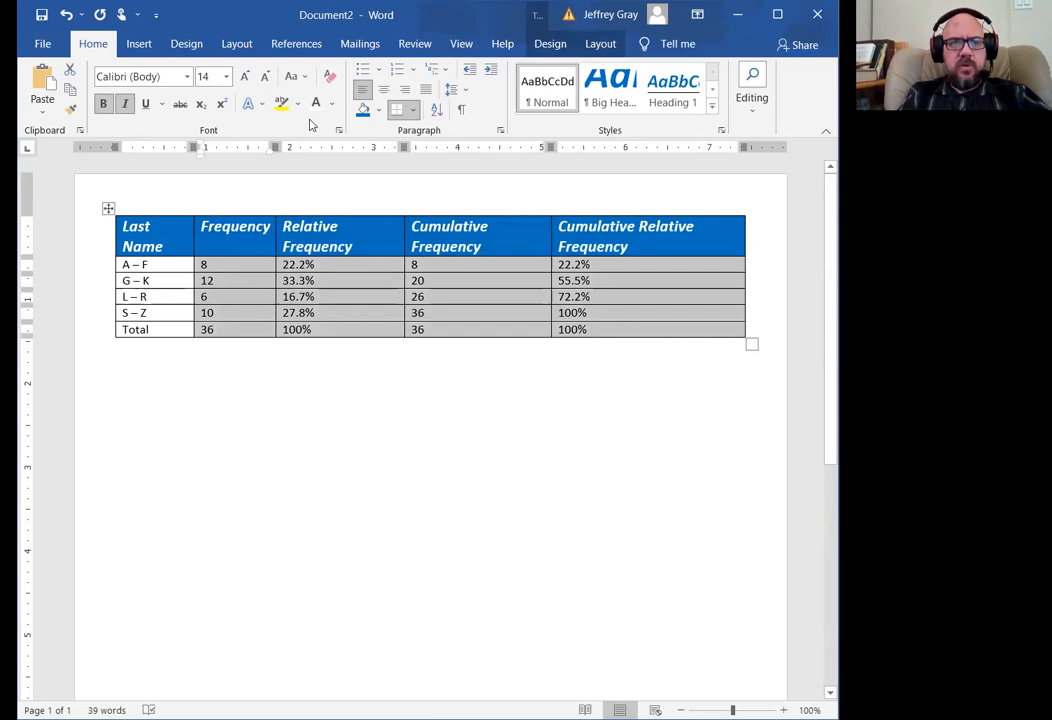
left_click(386, 90)
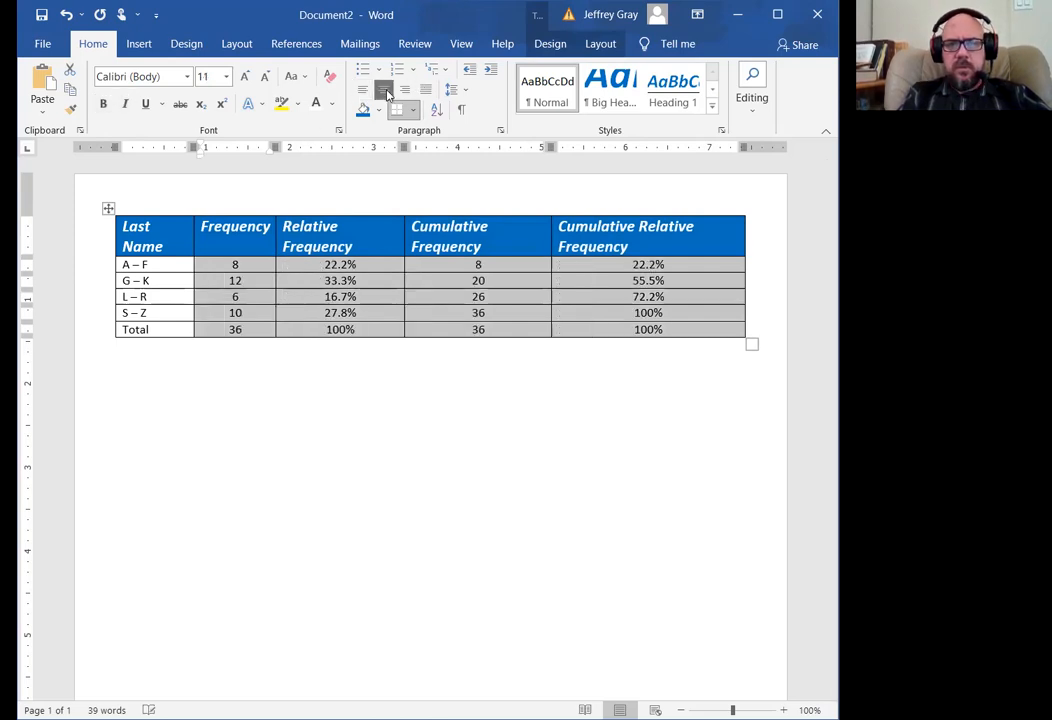
left_click(336, 393)
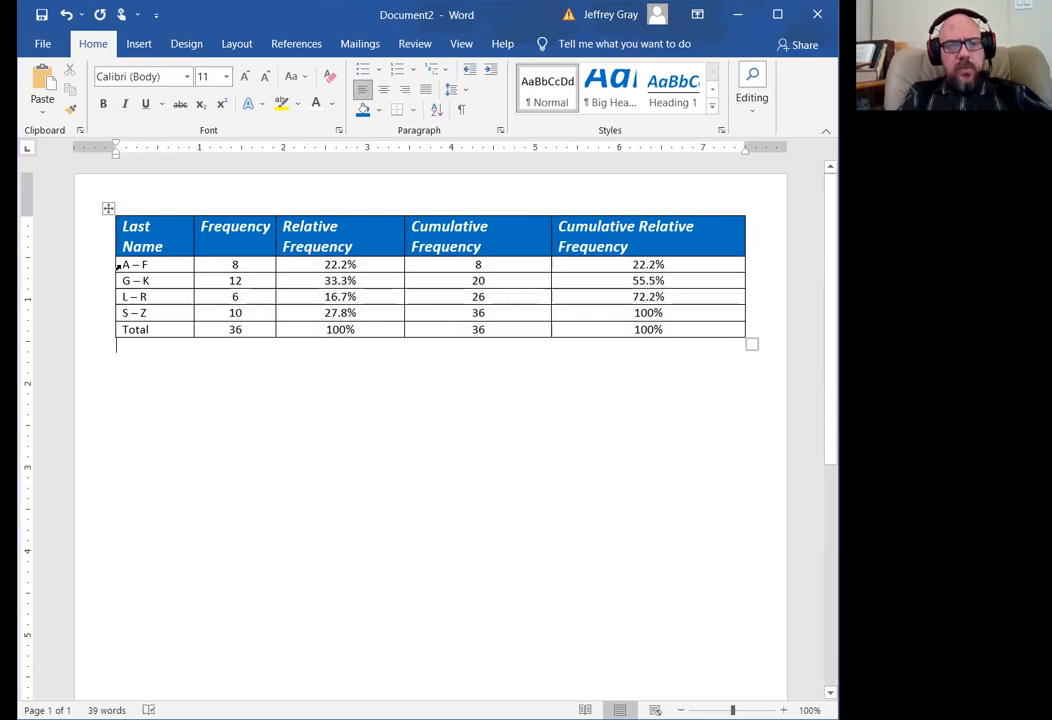
- Format the row labels A – F through S – Z as bold, italic, 14-point text
left_click_drag(118, 265, 148, 313)
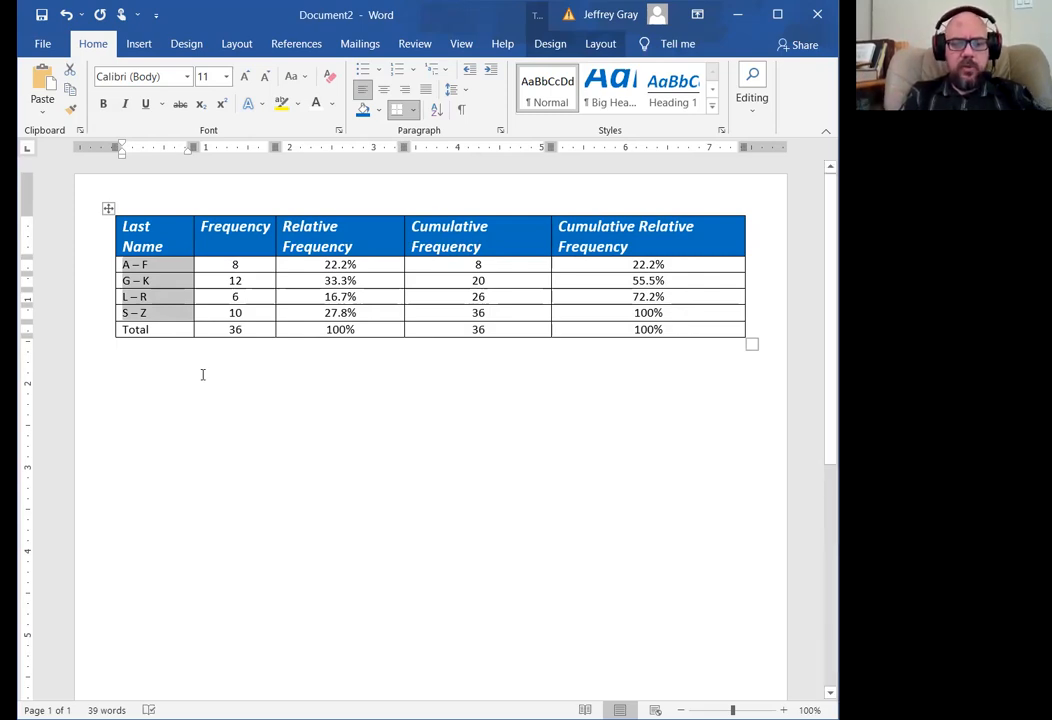
key("ctrl+b")
key("ctrl+i")
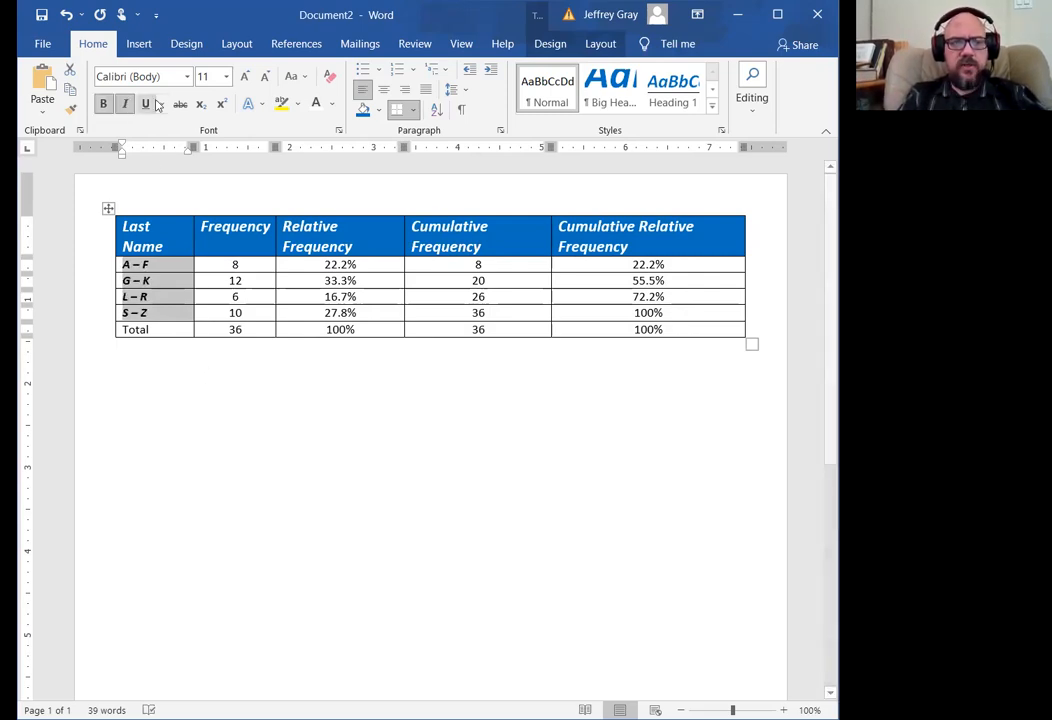
left_click(226, 76)
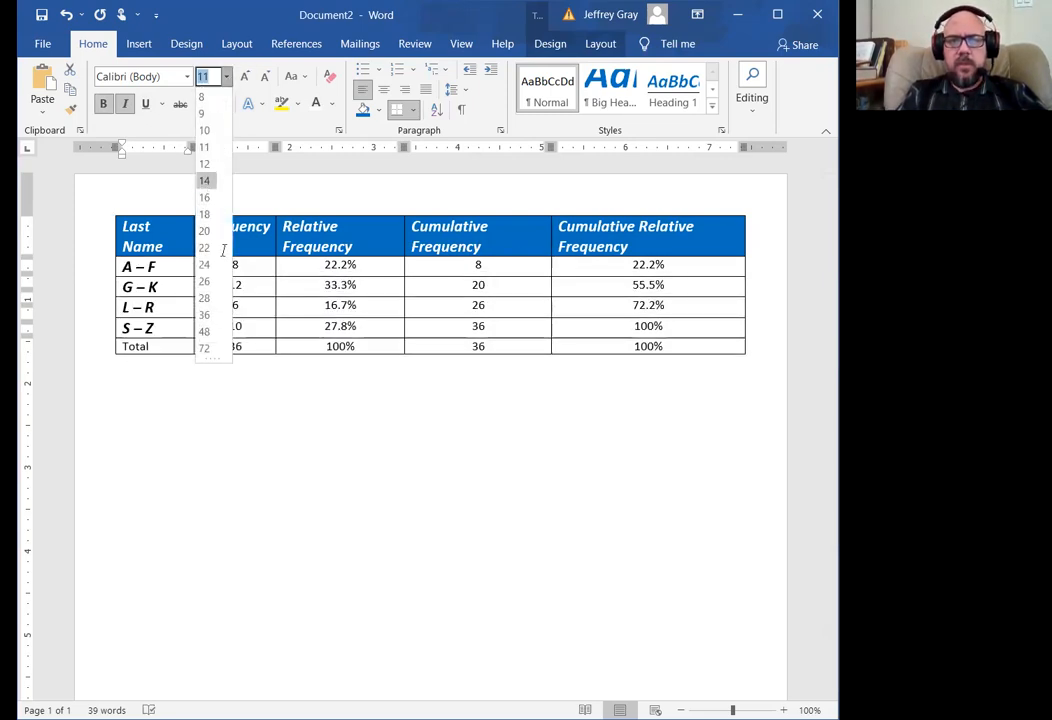
left_click(298, 394)
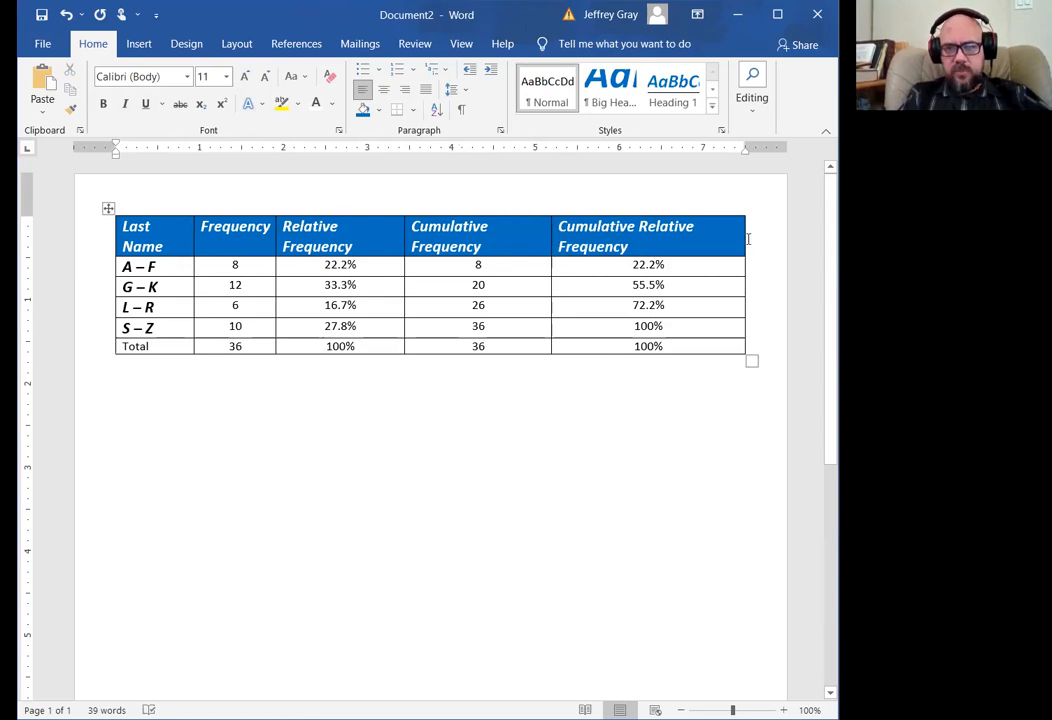
- Narrow the Relative Frequency and Cumulative Frequency columns to fit two-line headings and the Cumulative Relative Frequency column to fit a three-line heading
left_click_drag(745, 238, 720, 238)
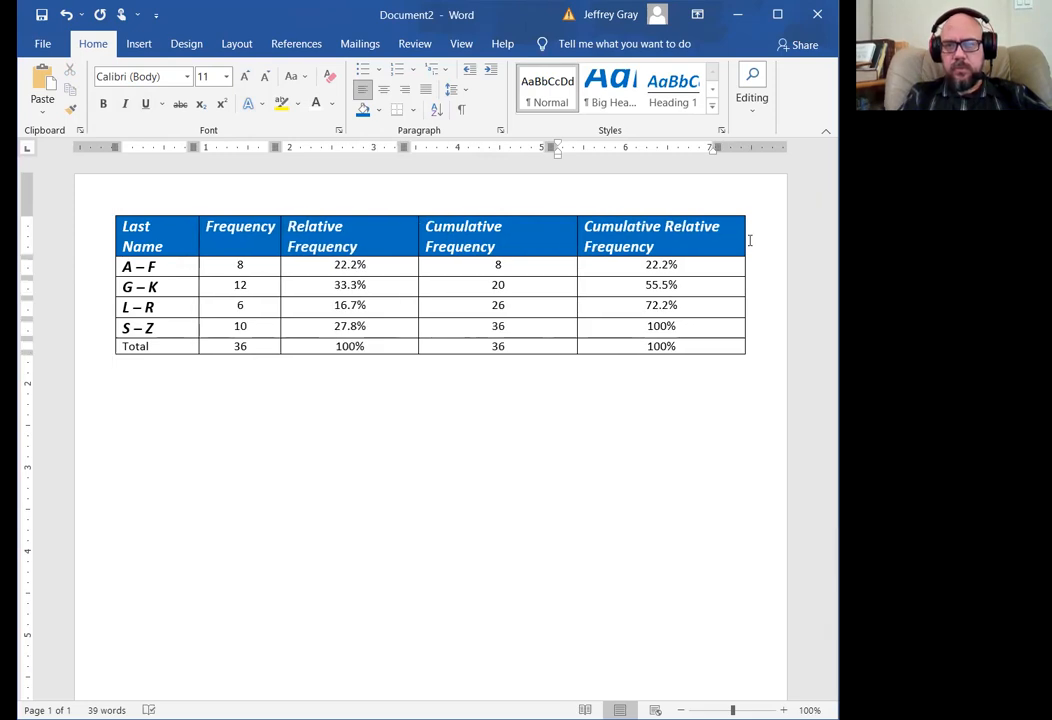
key("ctrl+z")
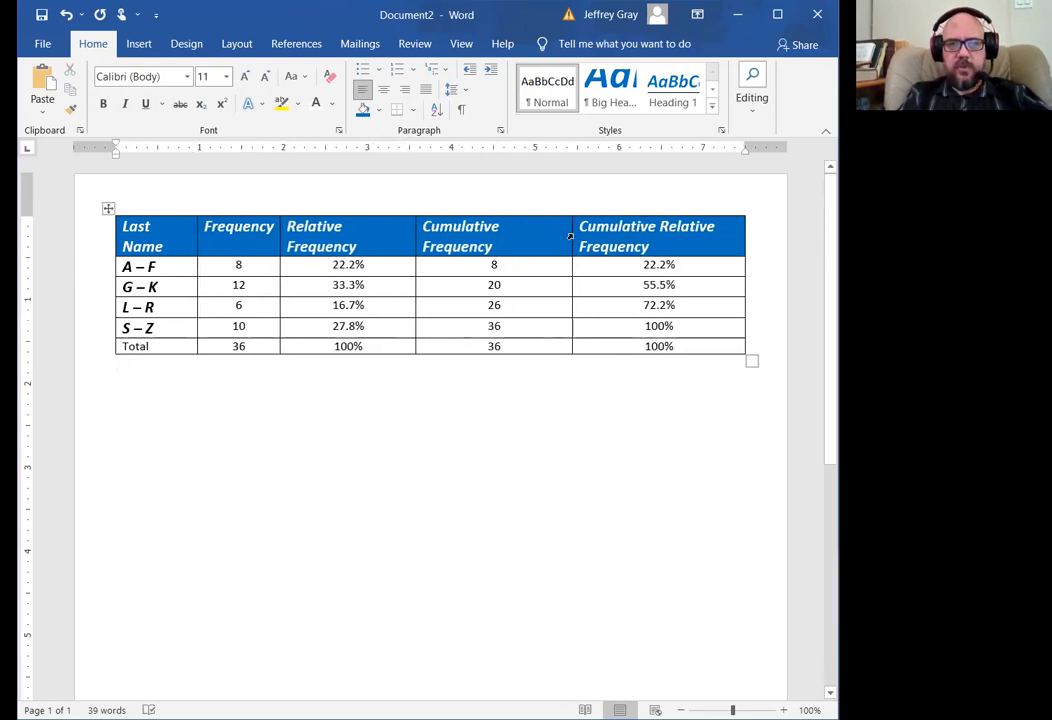
left_click_drag(570, 236, 509, 240)
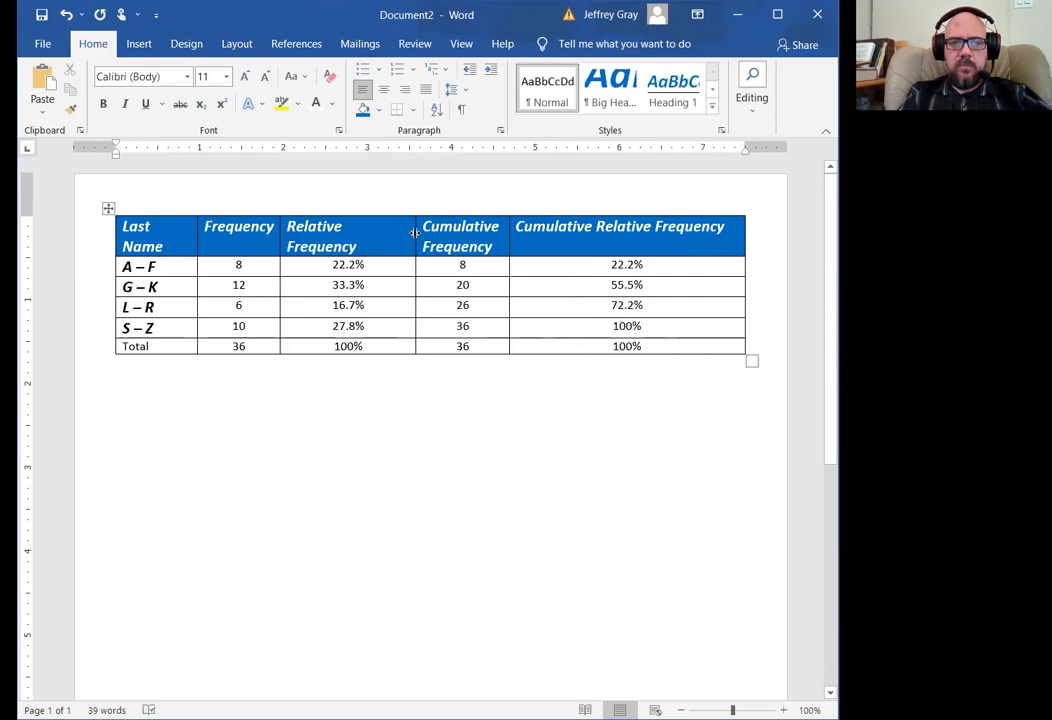
left_click_drag(414, 233, 373, 237)
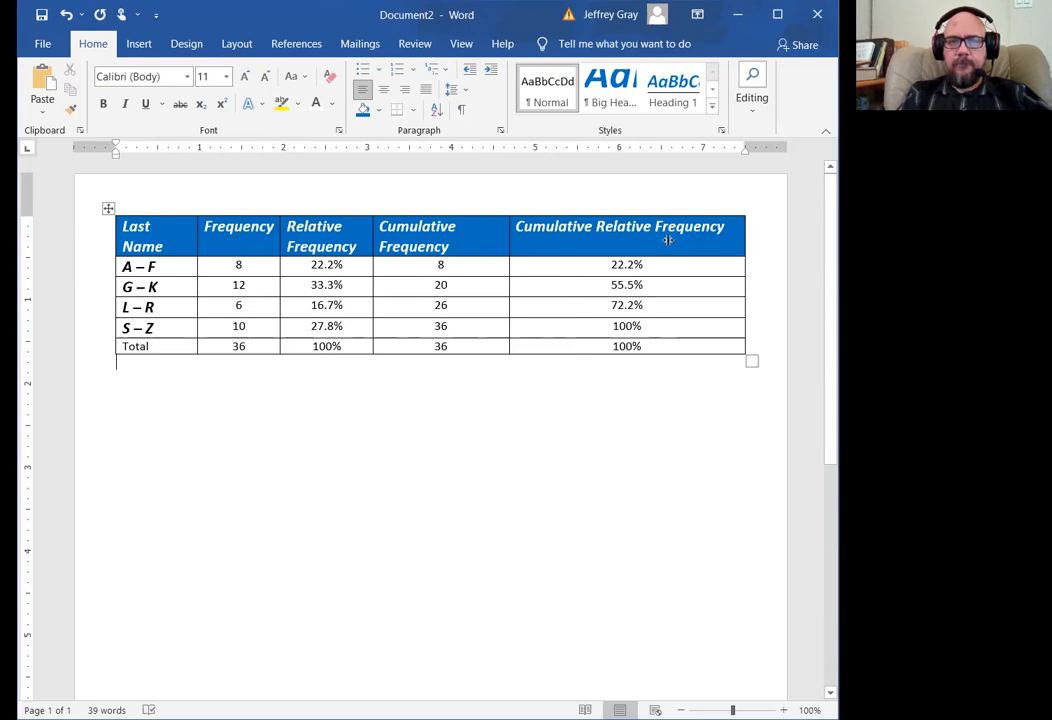
left_click_drag(637, 241, 619, 245)
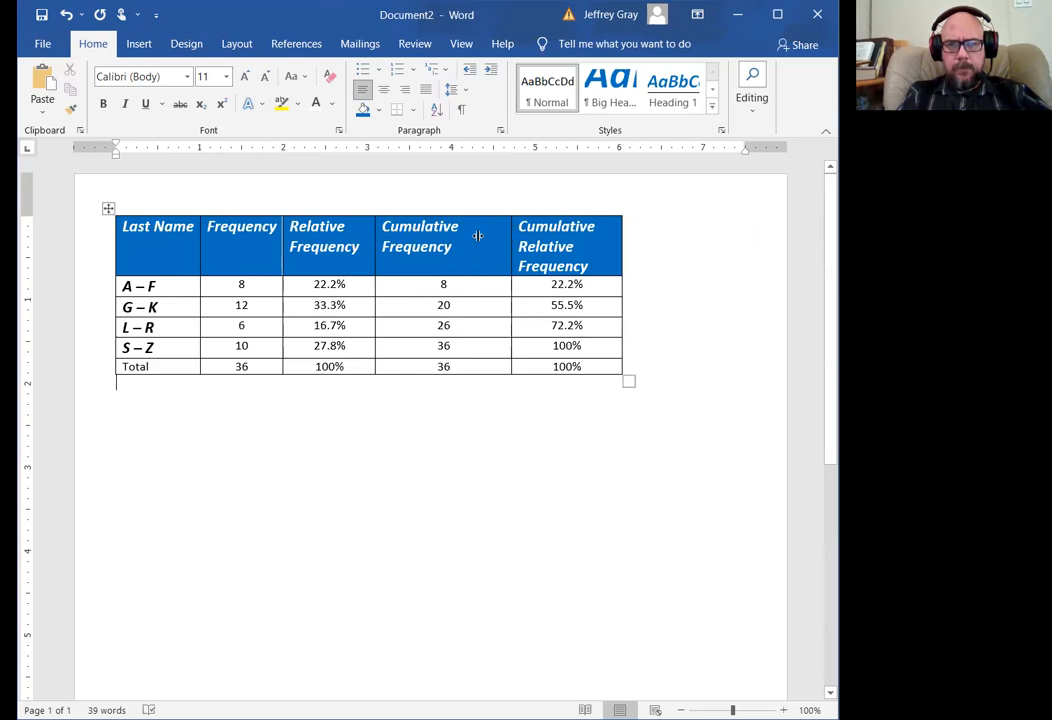
left_click_drag(478, 236, 476, 236)
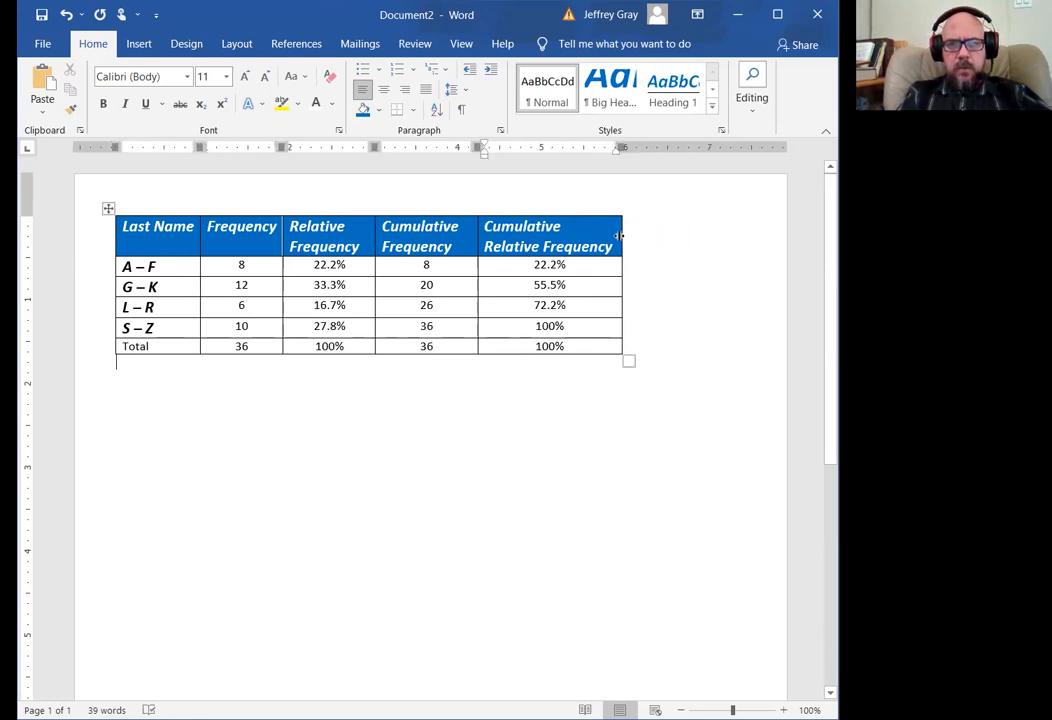
left_click_drag(607, 242, 586, 240)
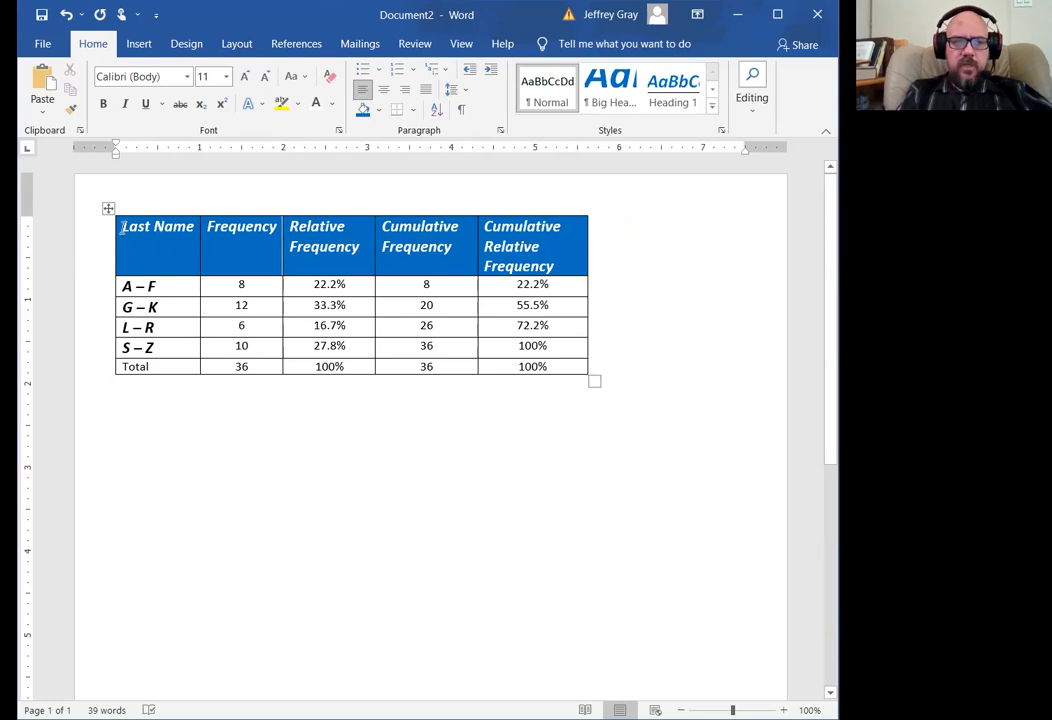
- Vertically center the header row headings in their cells while keeping them left-aligned
left_click_drag(117, 228, 520, 234)
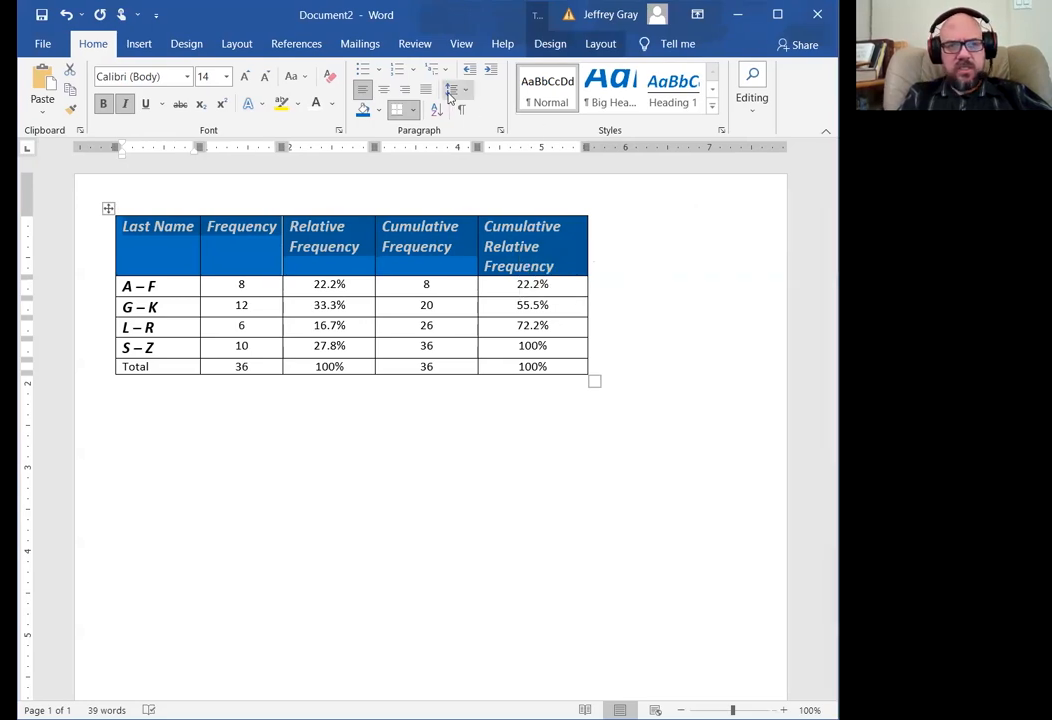
left_click(604, 46)
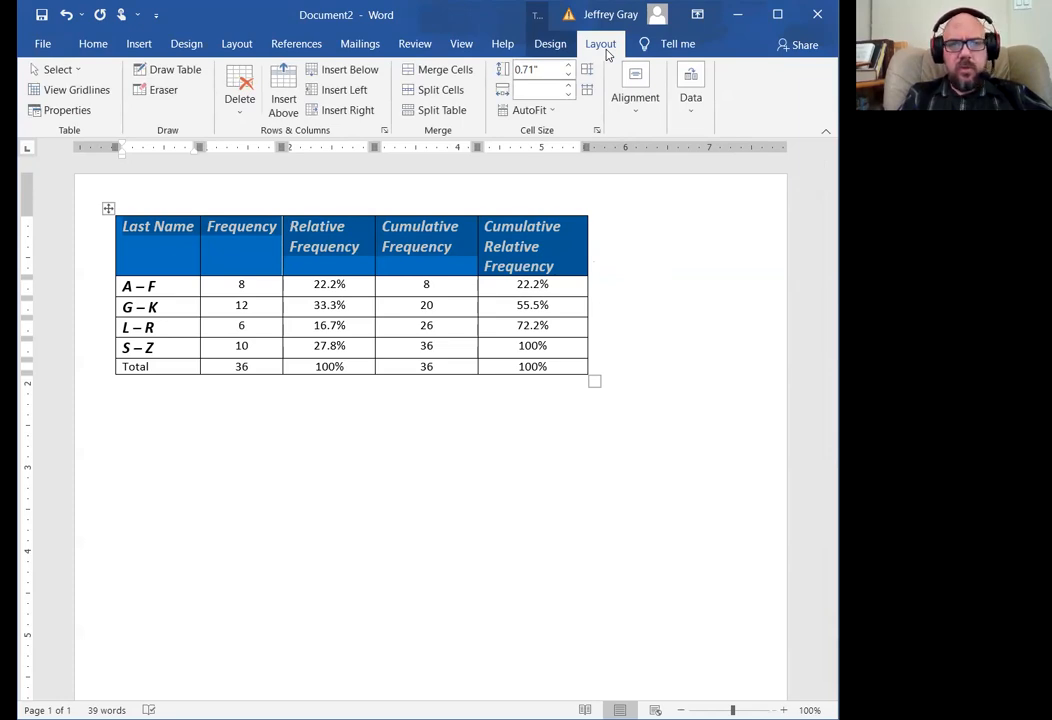
left_click(639, 117)
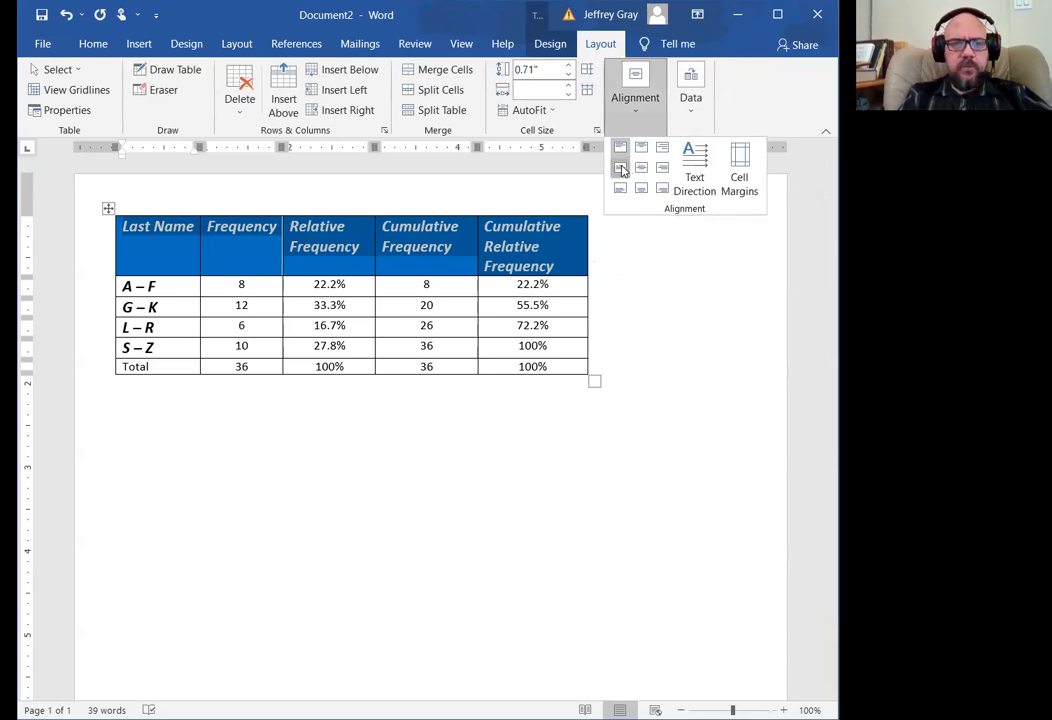
left_click(620, 170)
left_click(511, 440)
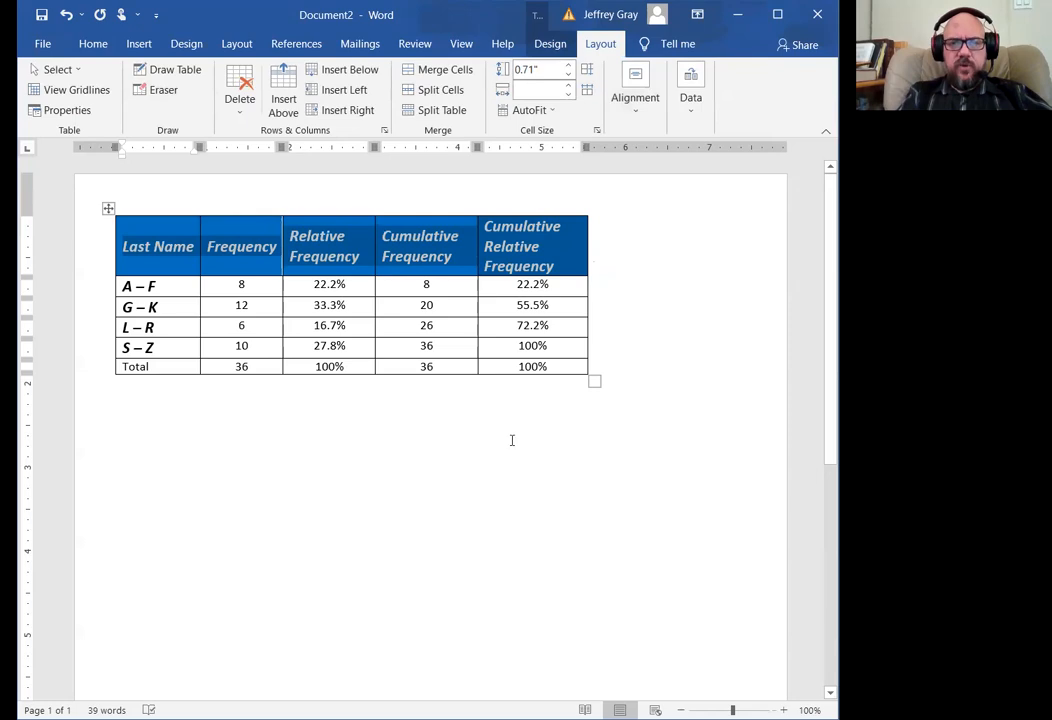
left_click(505, 439)
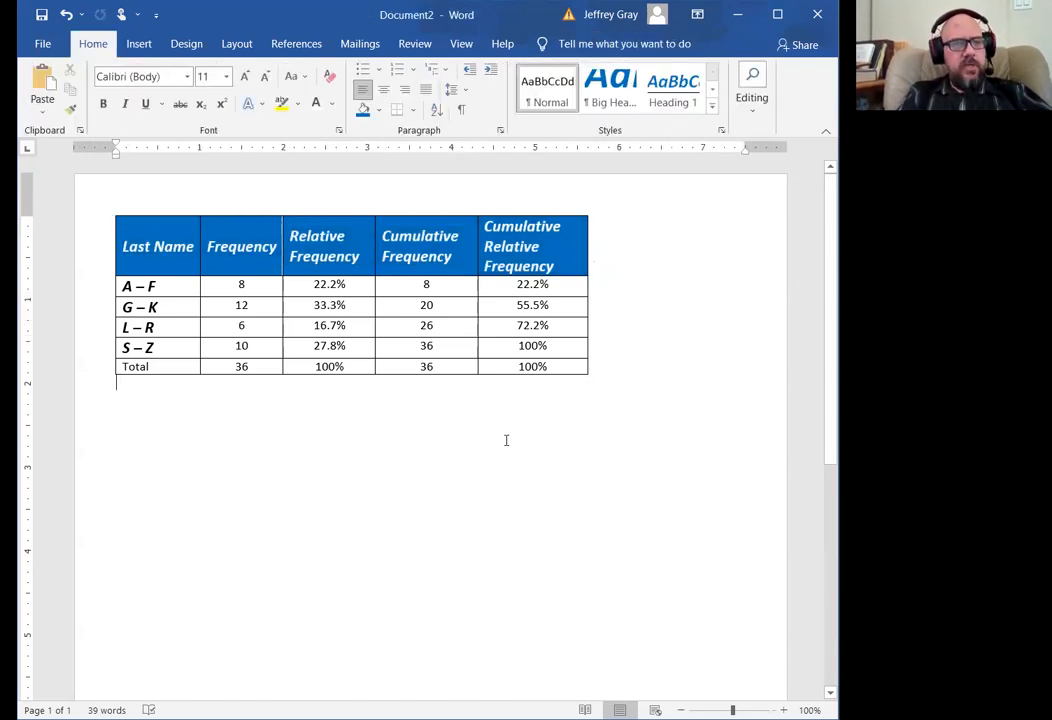
- Format the Total row label as bold, italic, 14-point text
left_click(118, 368)
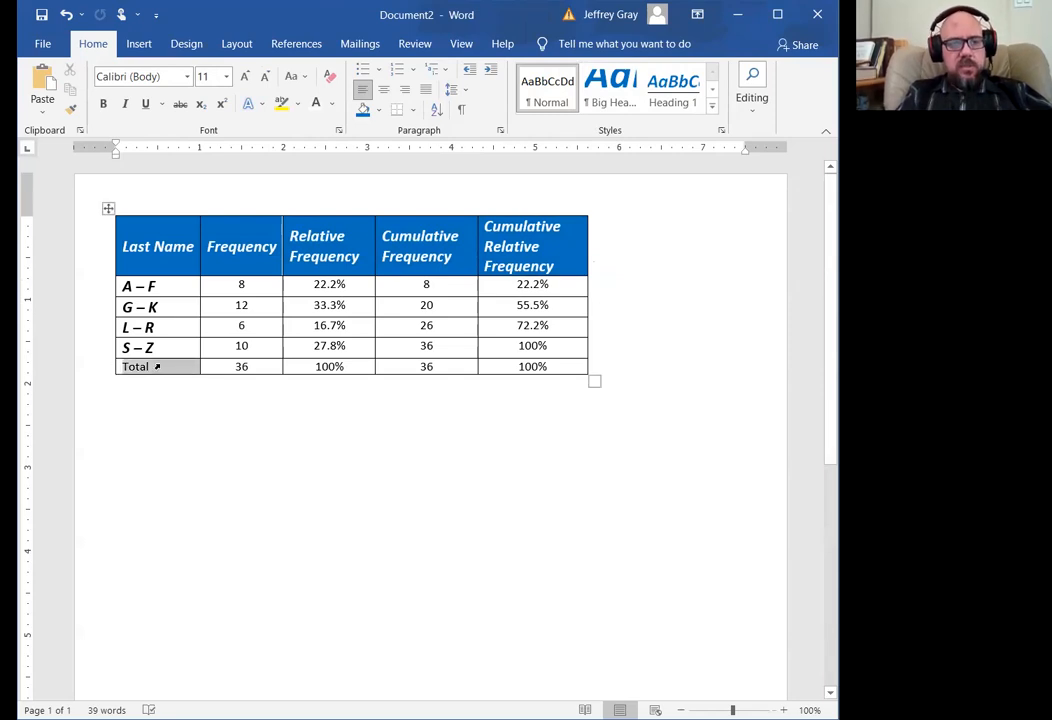
key("ctrl+b")
key("ctrl+i")
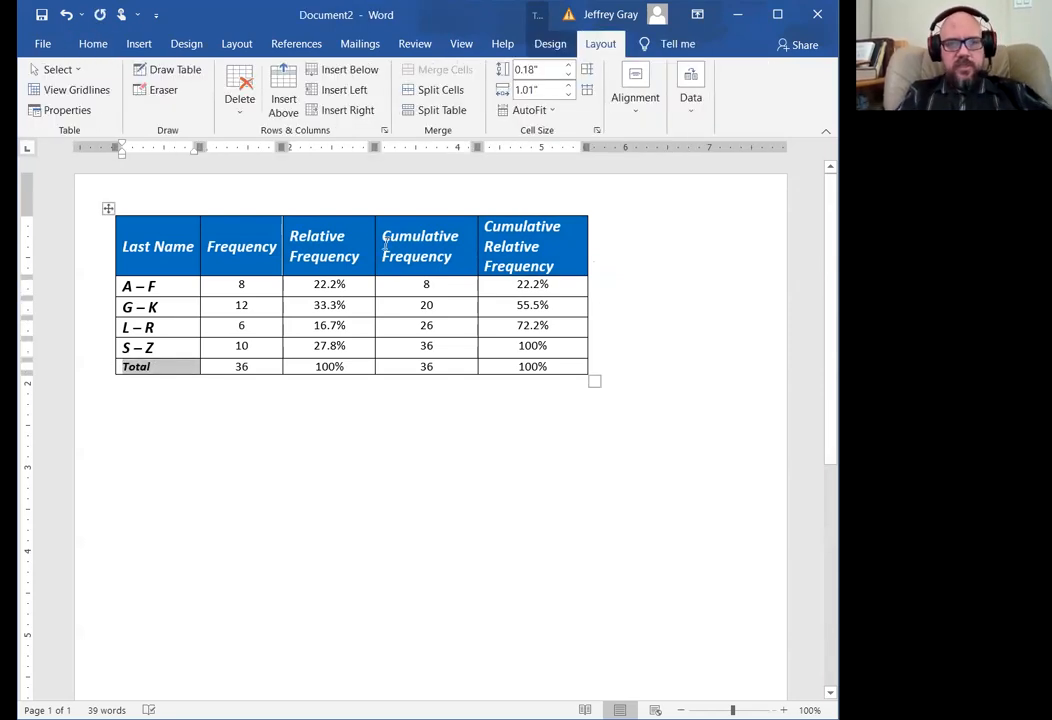
key("ctrl+shift+period")
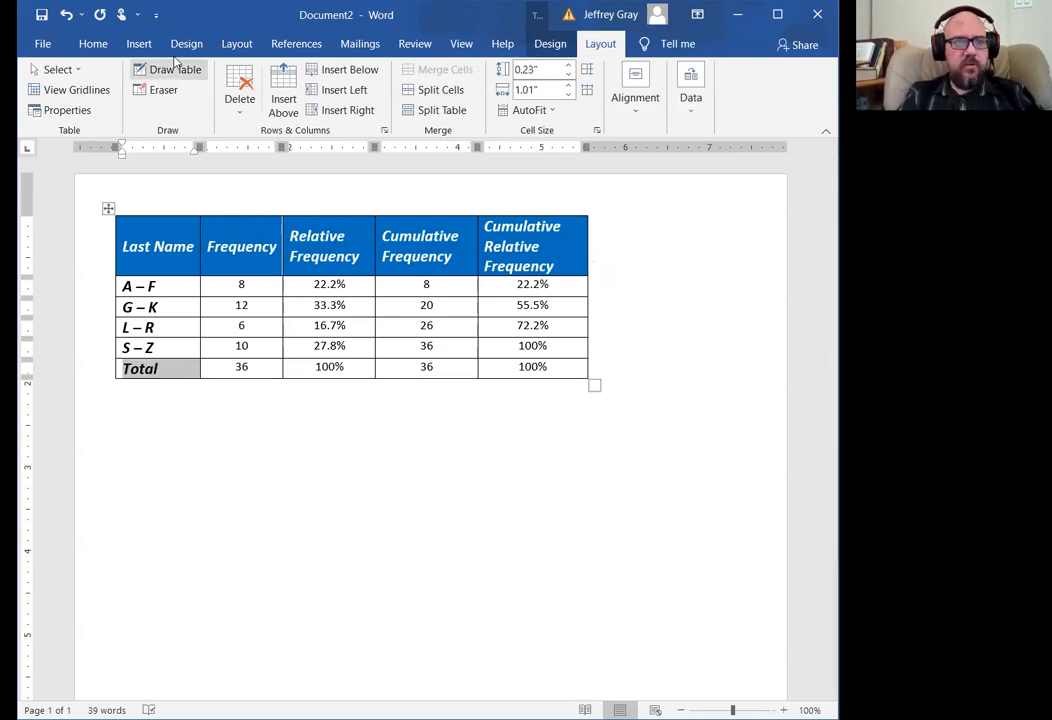
left_click(97, 44)
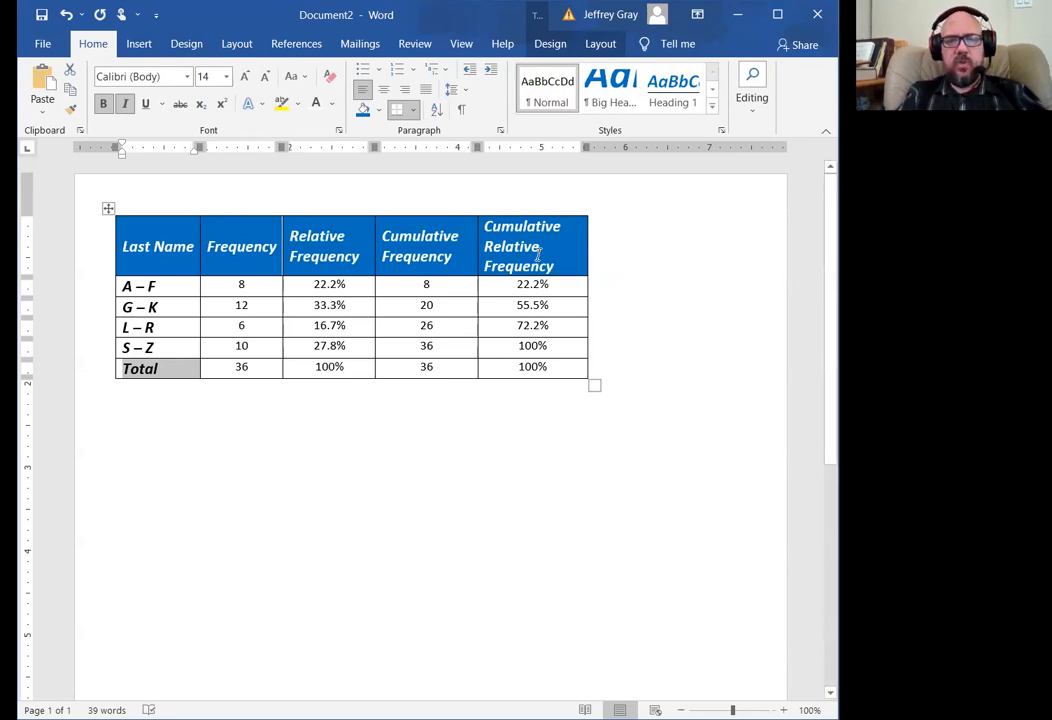
left_click(298, 423)
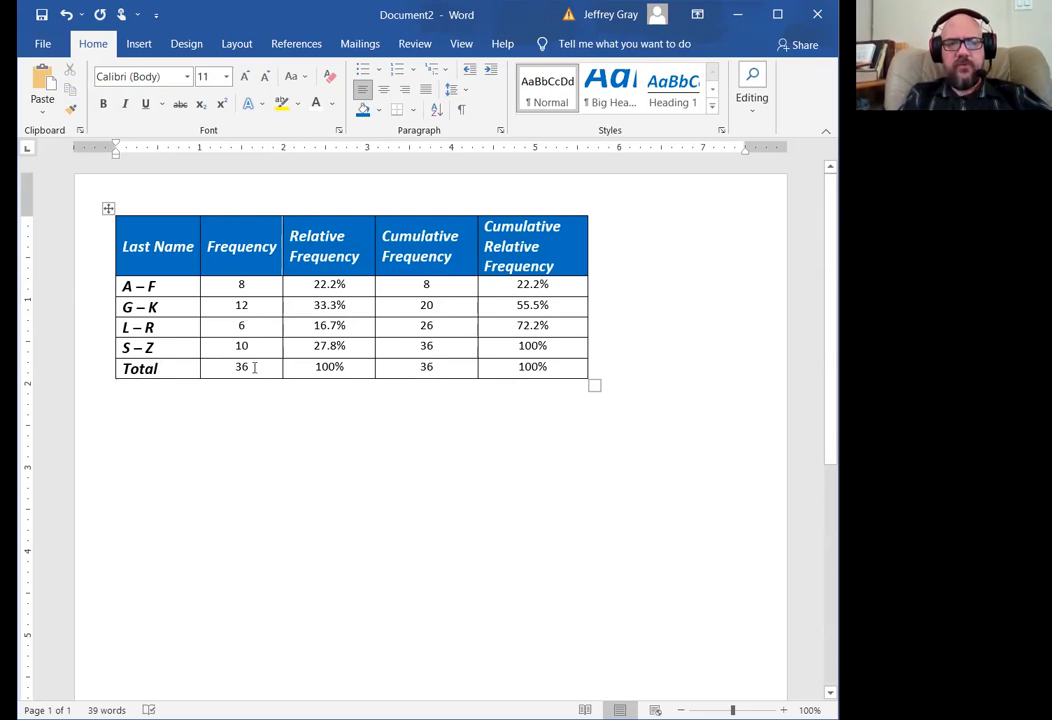
- Italicize the four numeric values in the Total row
left_click_drag(226, 371, 539, 370)
key("ctrl+i")
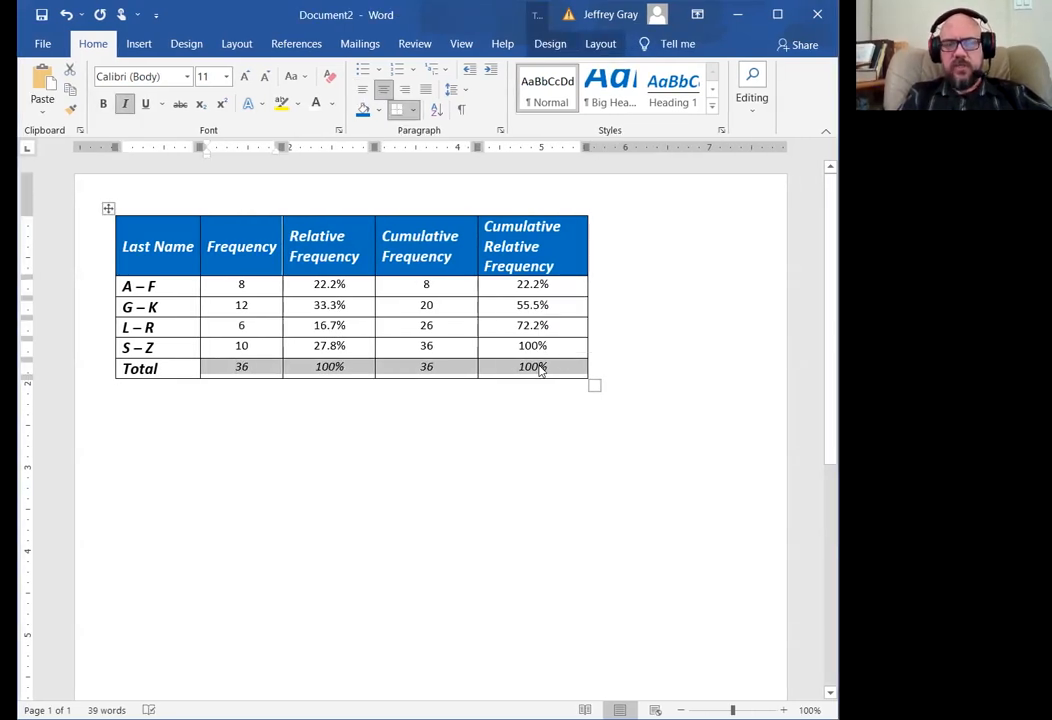
left_click(440, 427)
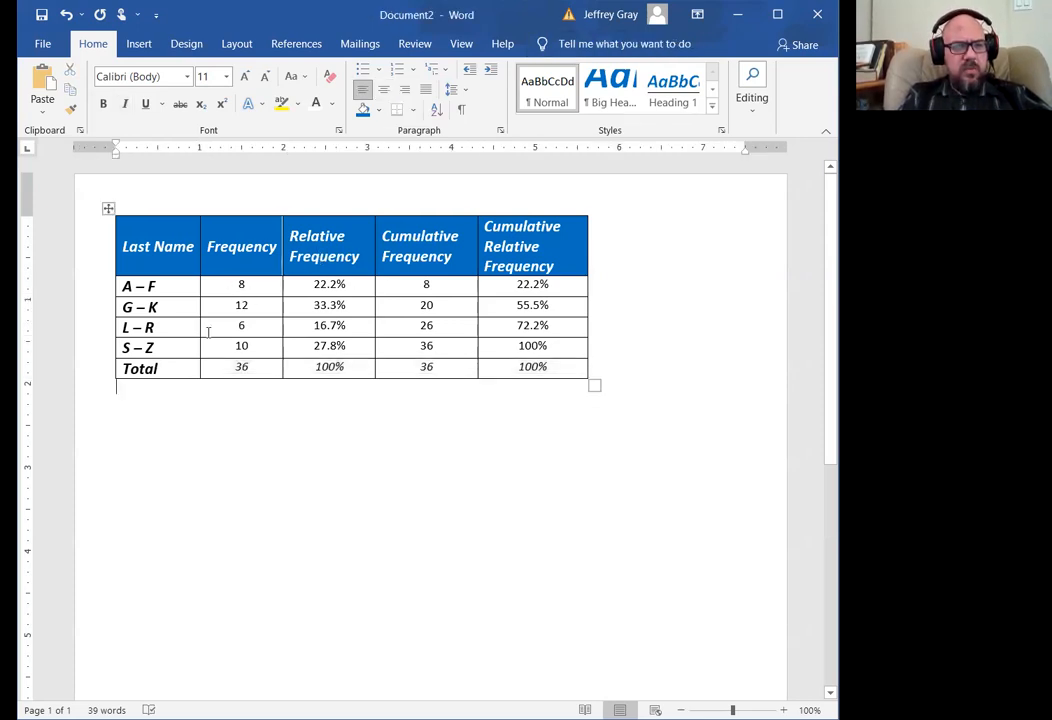
- Center the numeric values vertically and horizontally in their cells, from the A – F row through the S – Z row
mouse_move(226, 284)
left_mouse_down()
mouse_move(458, 305)
mouse_move(537, 349)
left_mouse_up()
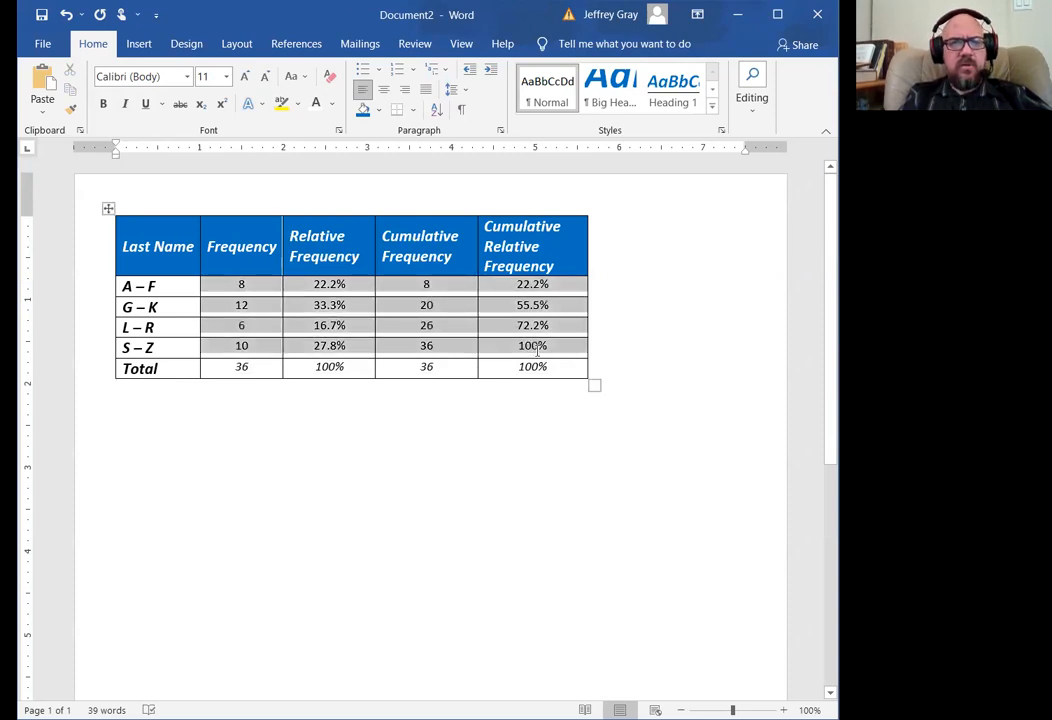
left_click(600, 45)
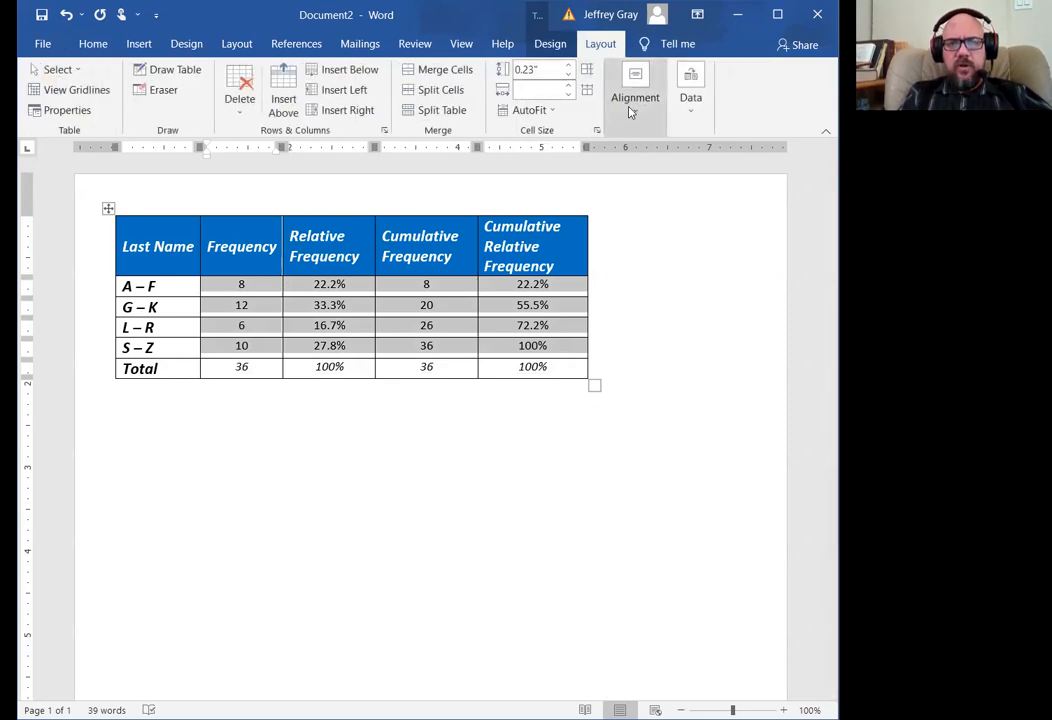
left_click(636, 100)
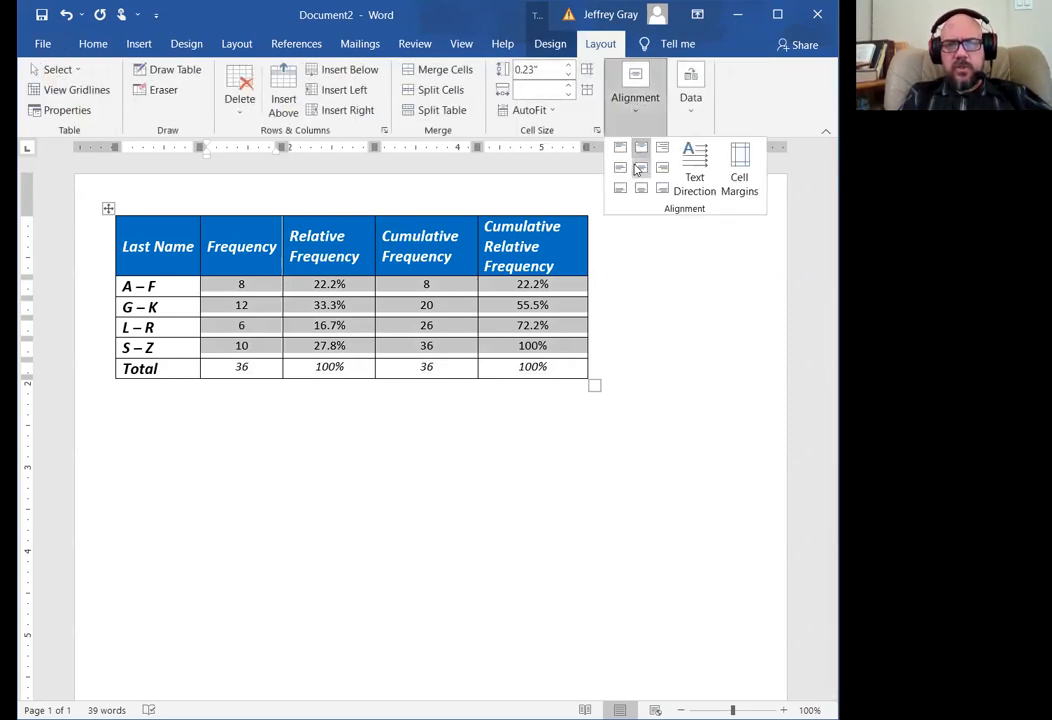
left_click(638, 170)
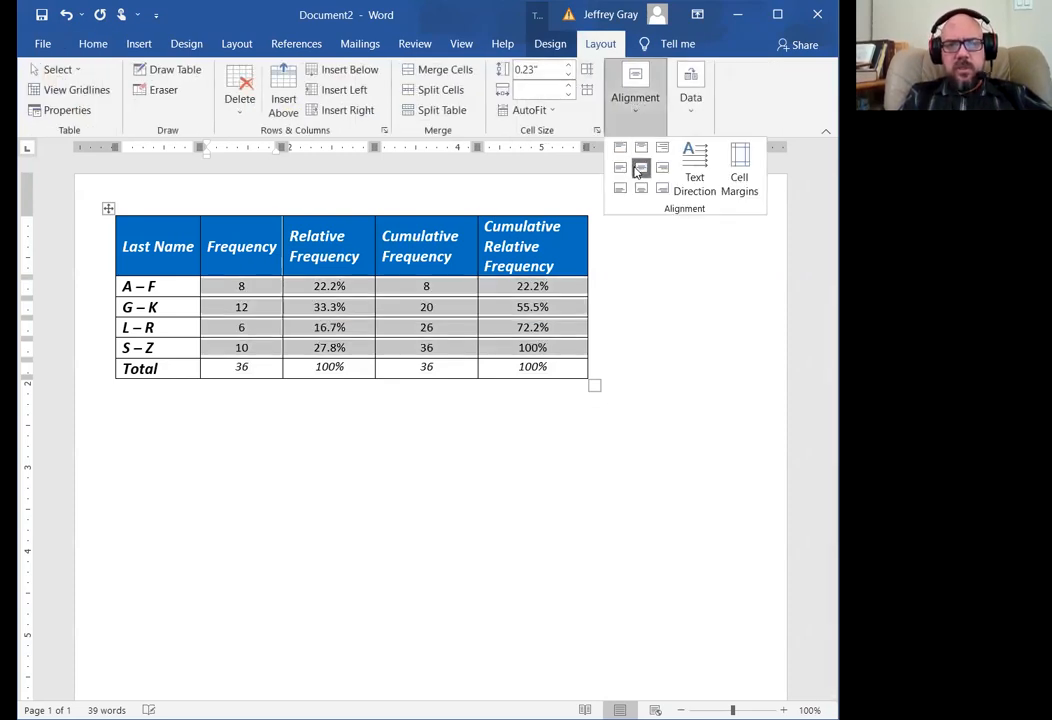
- Center the Total row's numeric values vertically and horizontally in their cells
left_click(228, 370)
left_click_drag(228, 366, 520, 366)
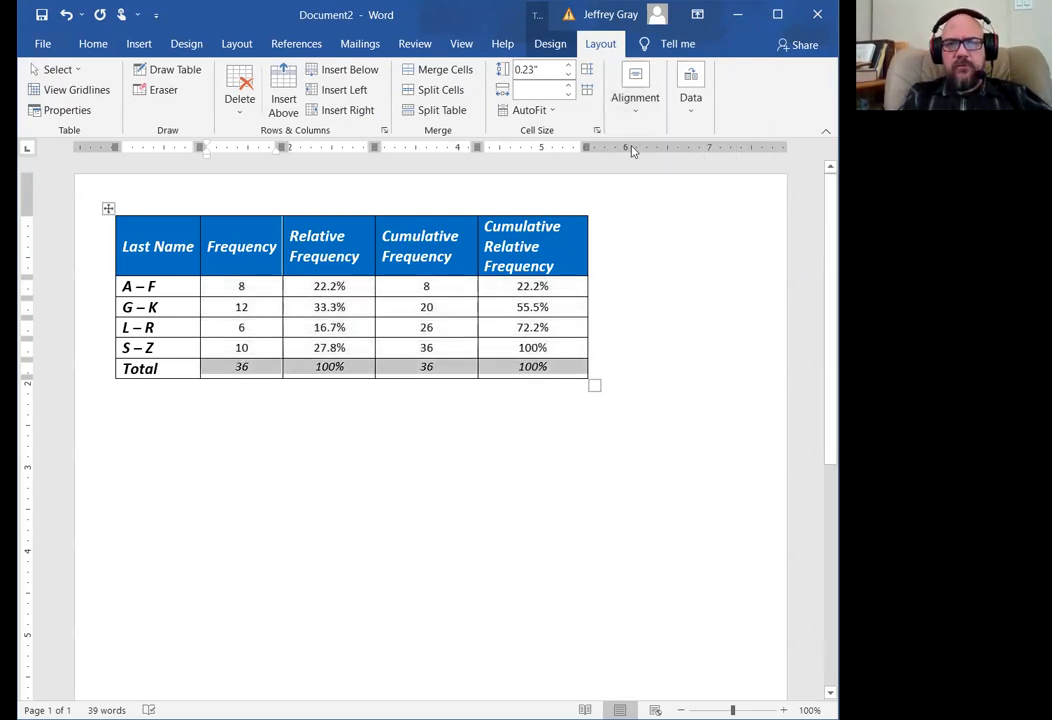
left_click(645, 122)
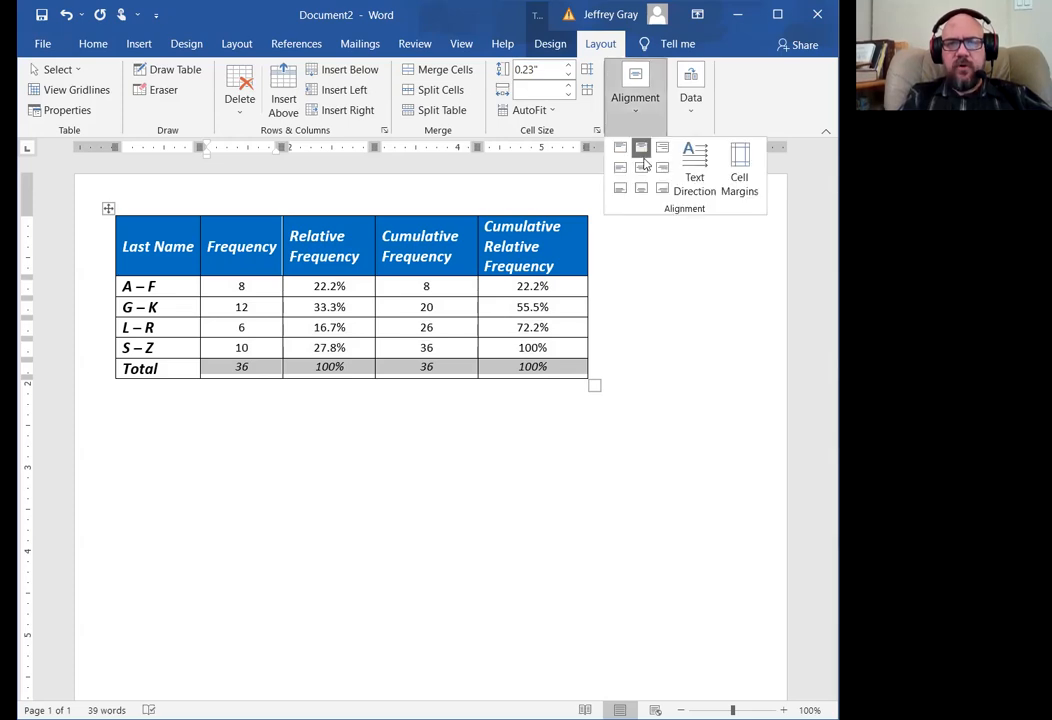
left_click(640, 169)
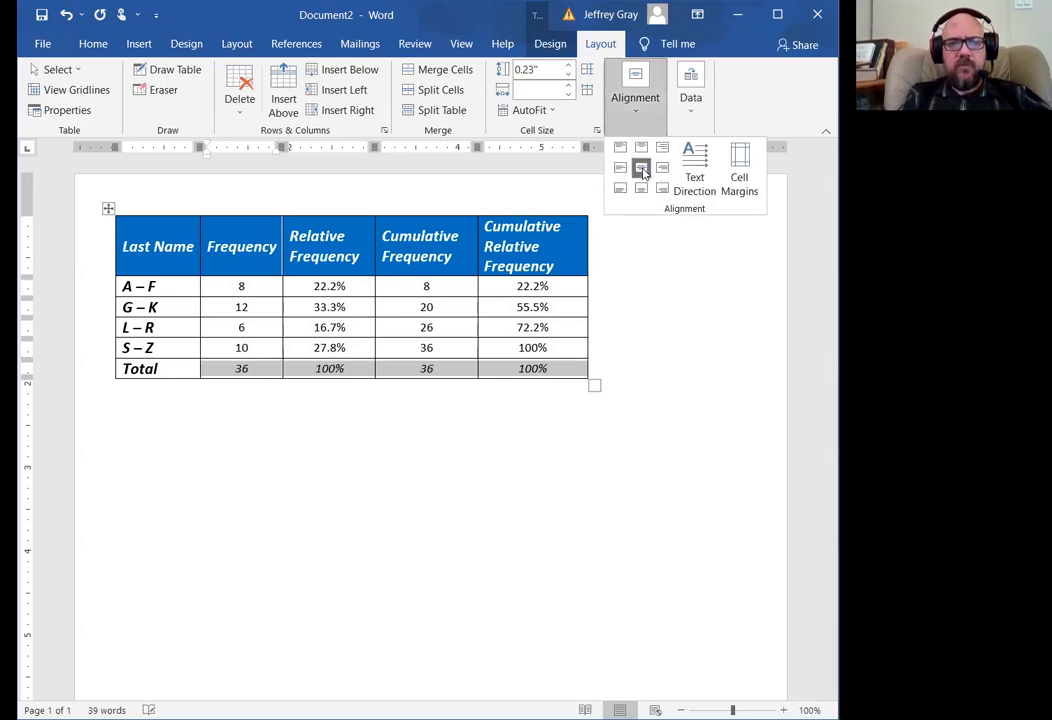
left_click(388, 400)
left_click(388, 396)
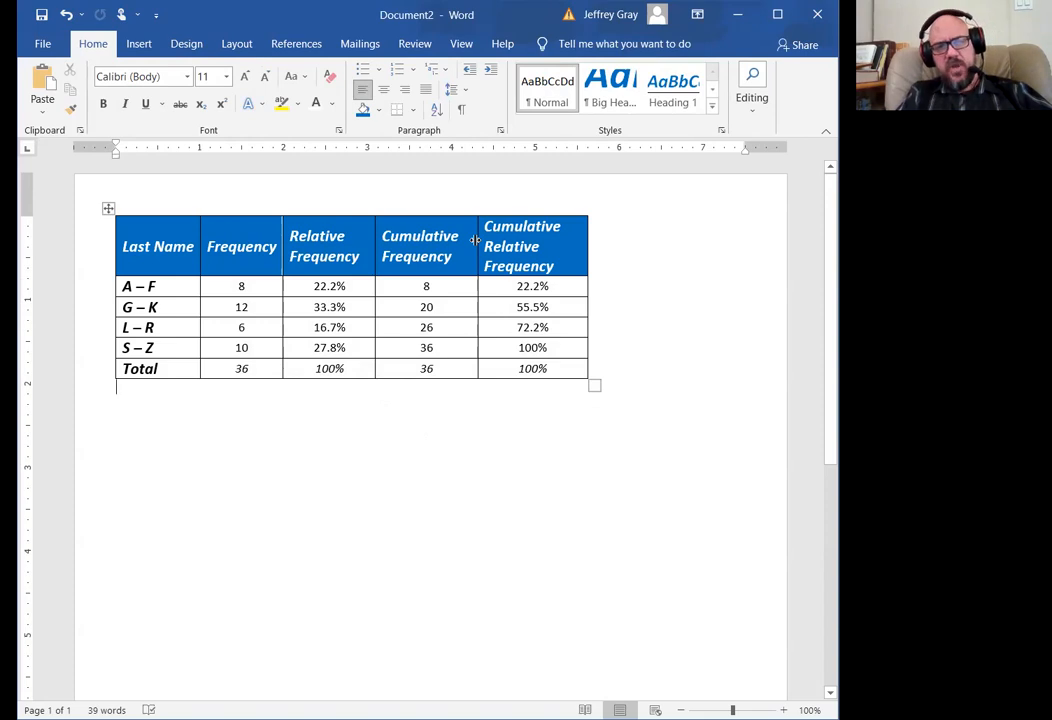
- Reduce the row labels A – F through Total to 12-point text and horizontally center the headings from Frequency to Cumulative Relative Frequency
left_click_drag(118, 289, 146, 380)
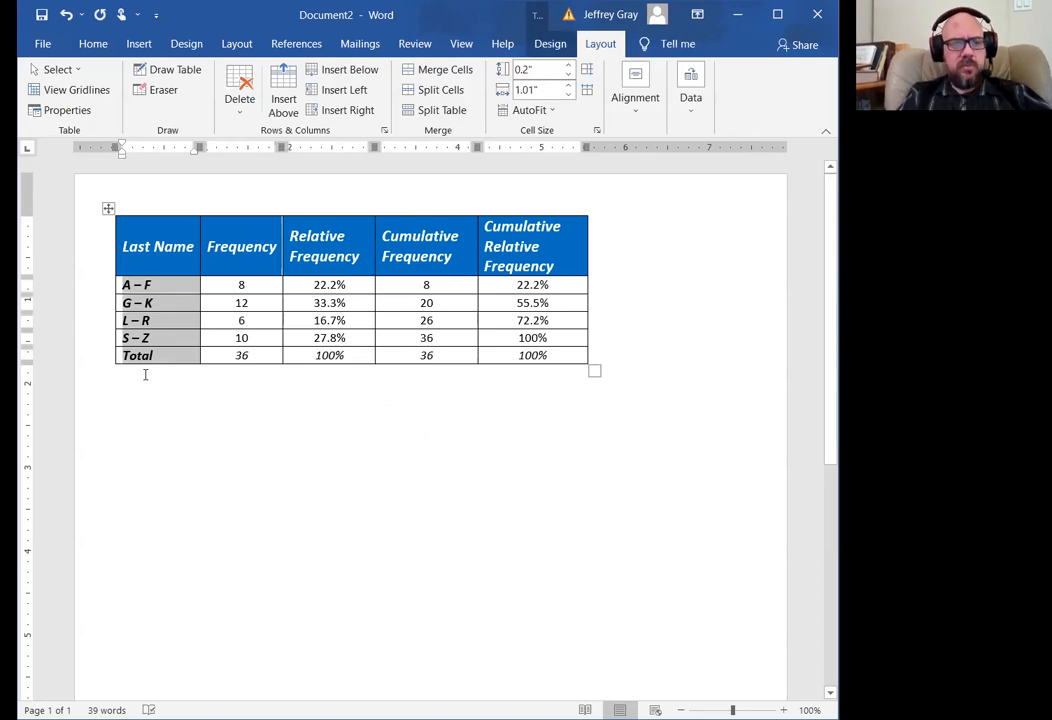
left_click(228, 411)
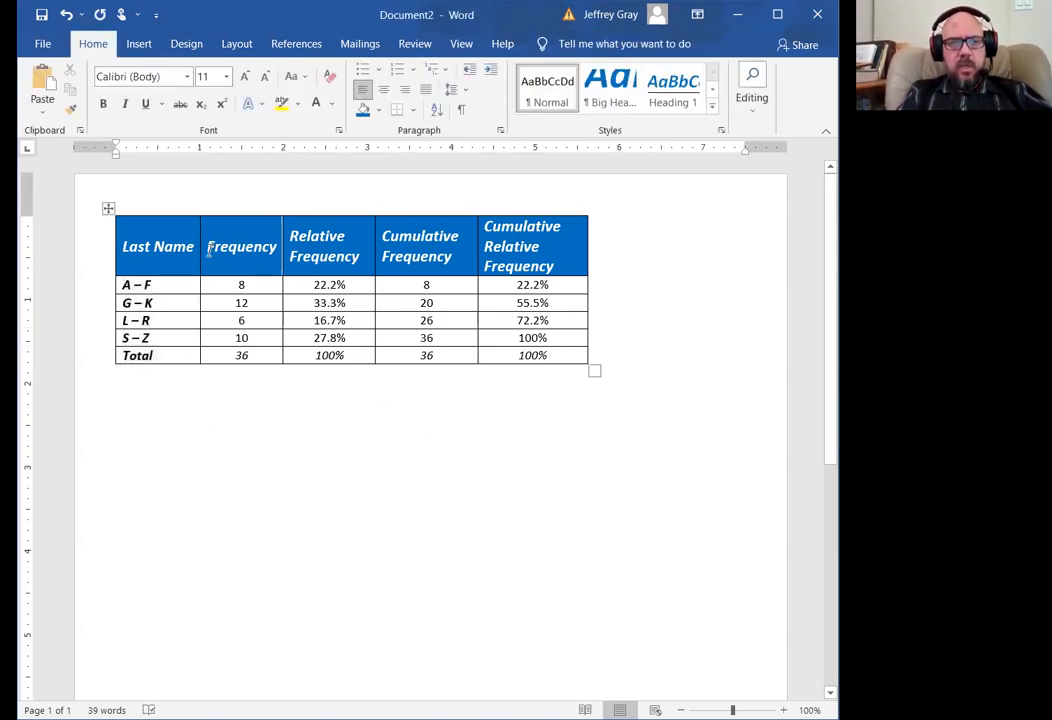
left_click_drag(208, 247, 537, 252)
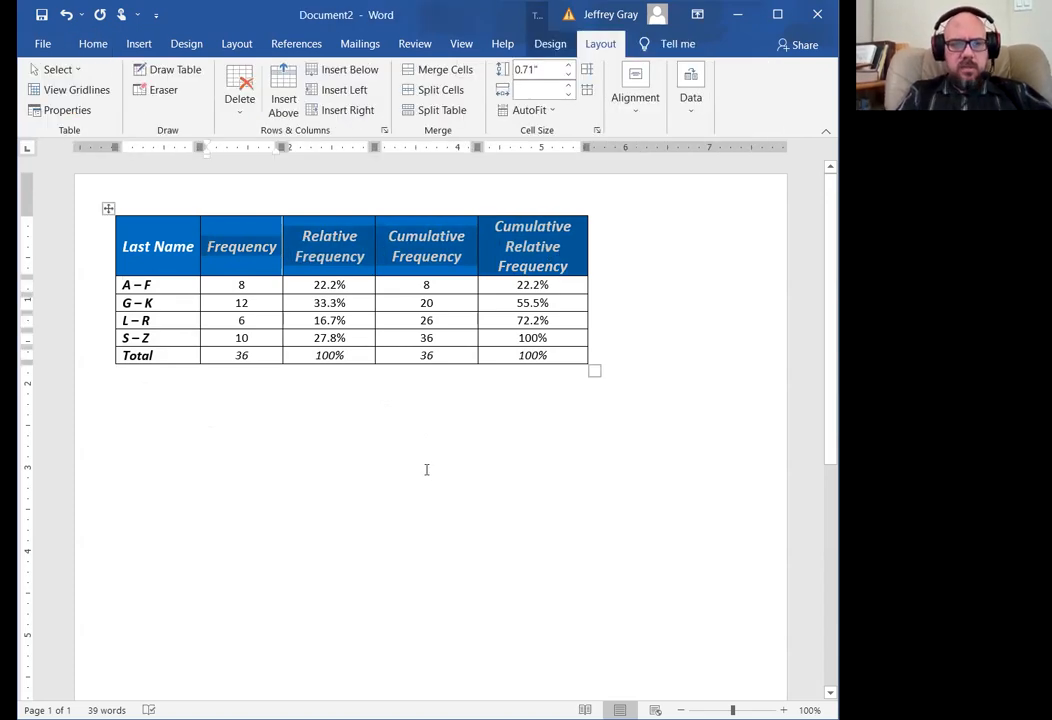
left_click(425, 470)
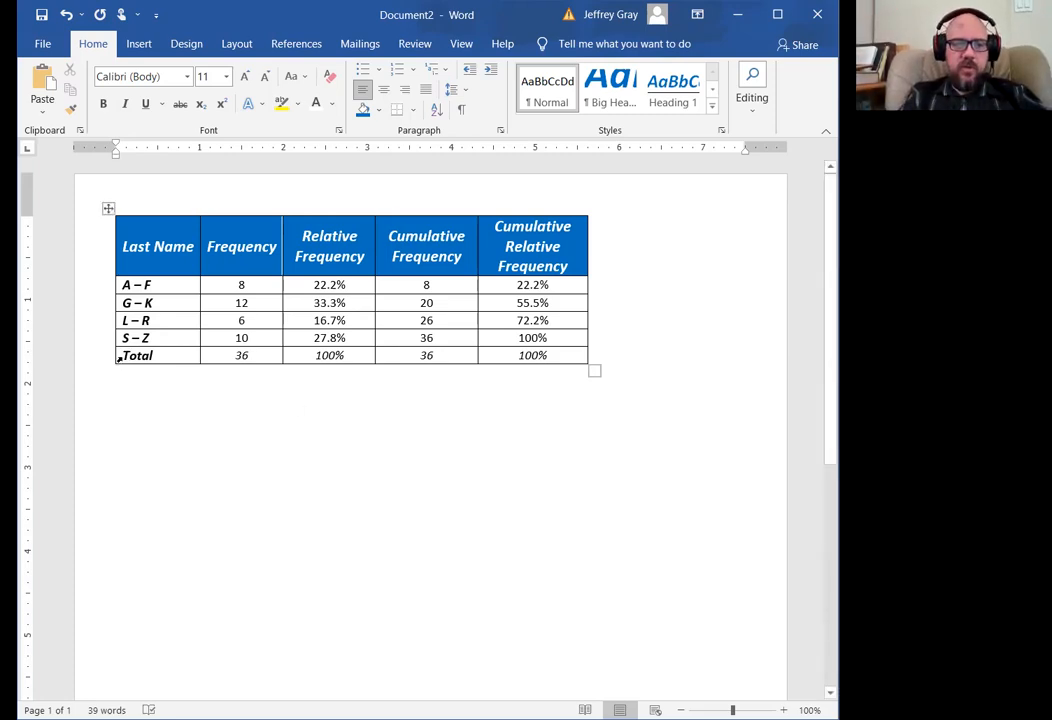
- Shade the entire Total row with the lightest tint of the blue theme color
left_click_drag(118, 362, 519, 364)
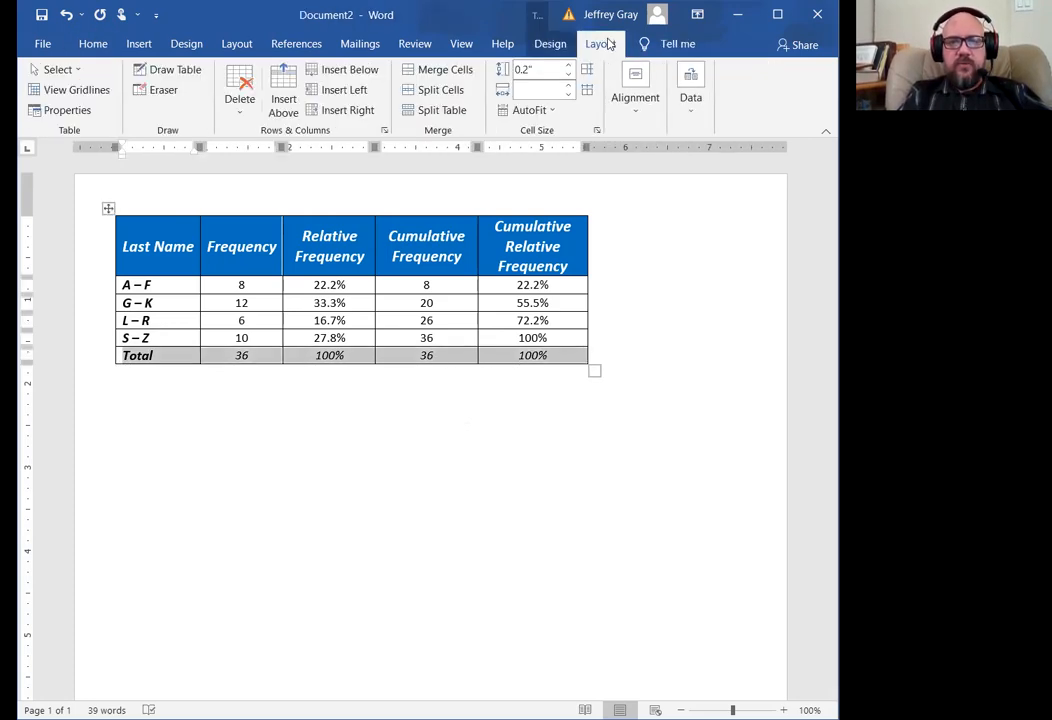
left_click(552, 44)
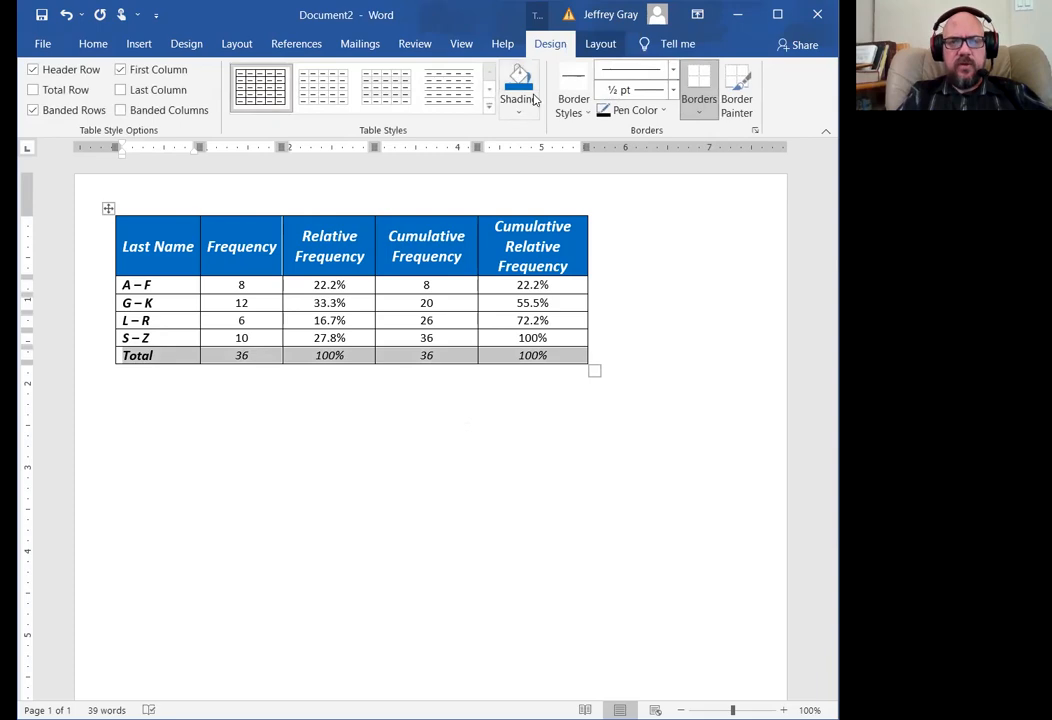
left_click(526, 109)
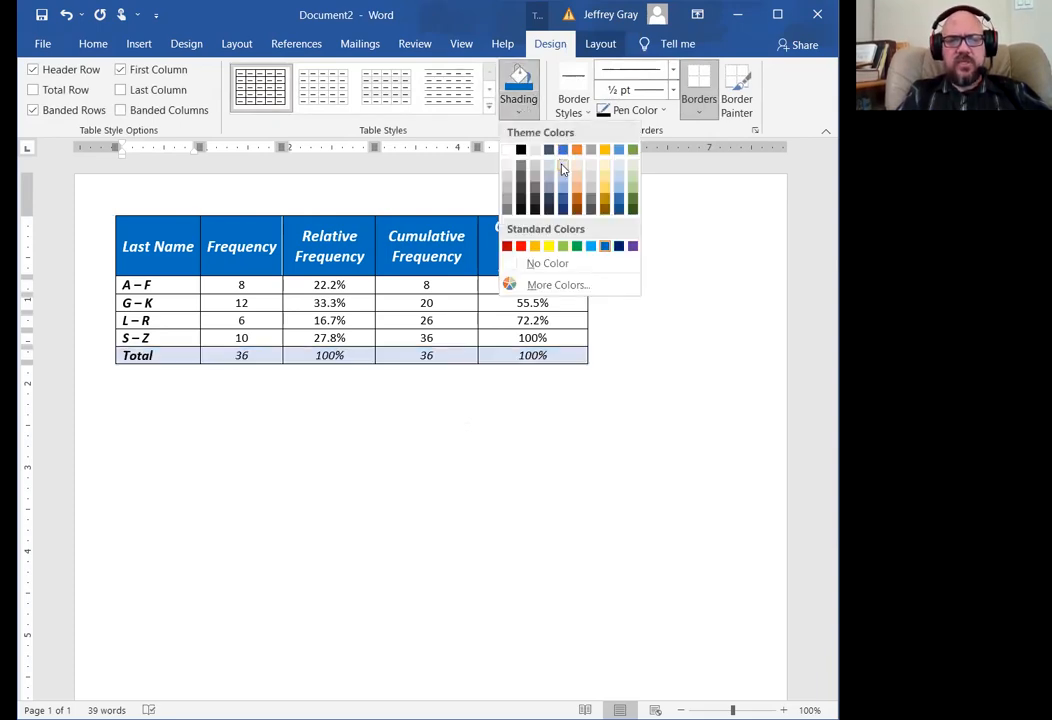
left_click(563, 170)
left_click(470, 401)
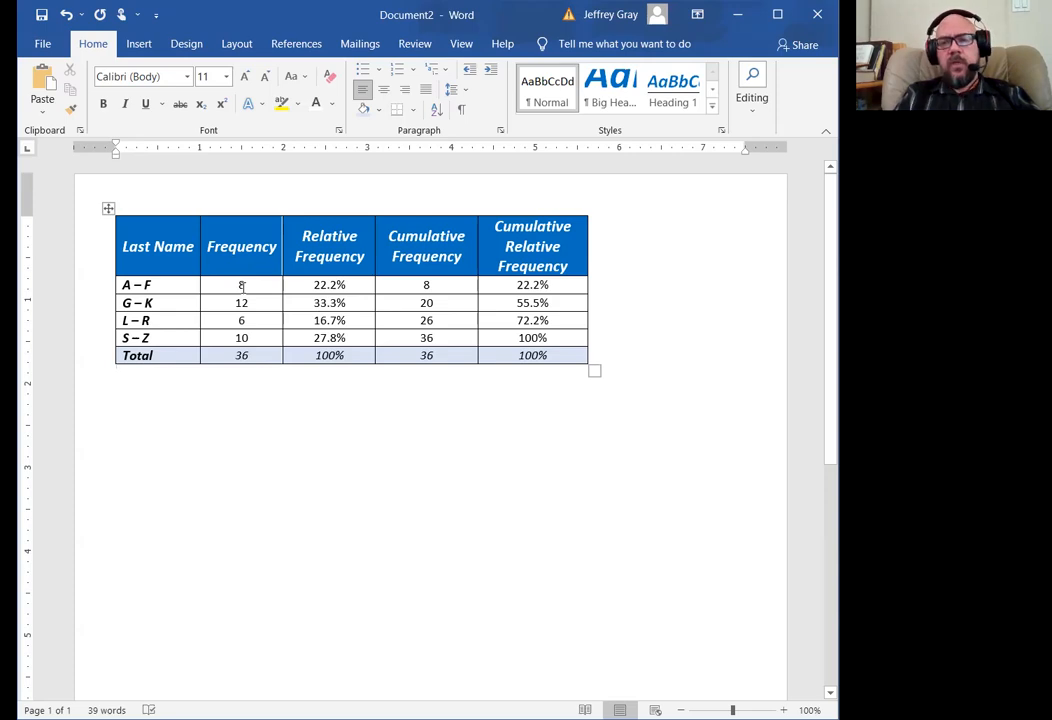
left_click(426, 390)
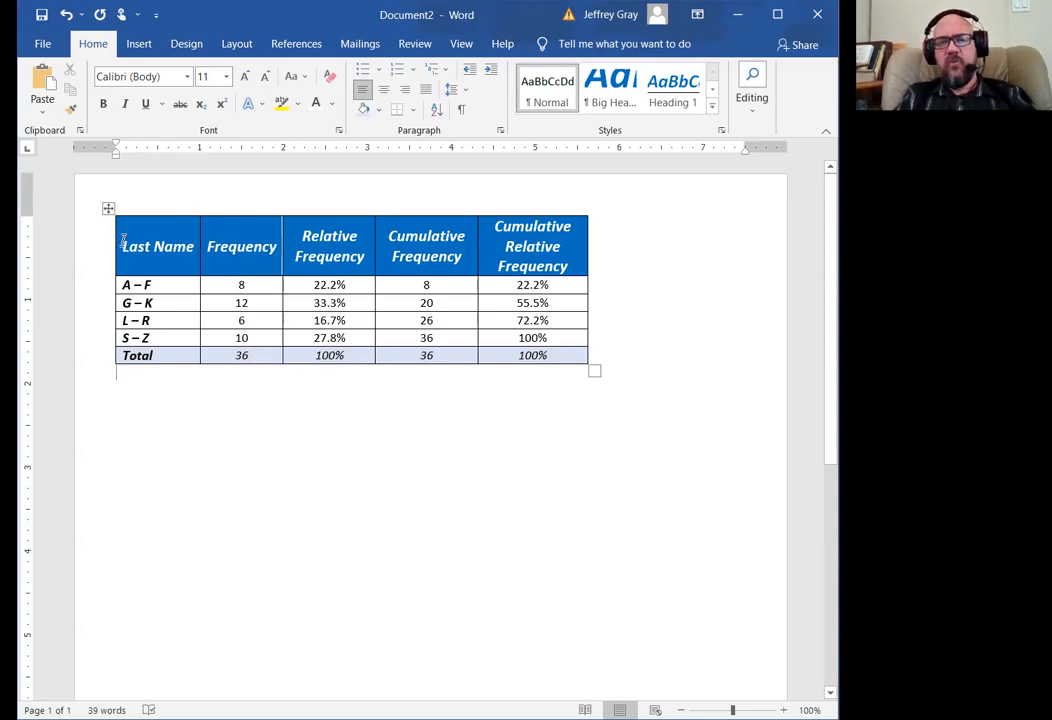
- Try enlarging the header row text by four font-size increments, and undo all of the enlargements
left_click_drag(119, 245, 531, 253)
key("ctrl+shift+period")
key("ctrl+shift+period")
key("ctrl+shift+period")
key("ctrl+shift+period")
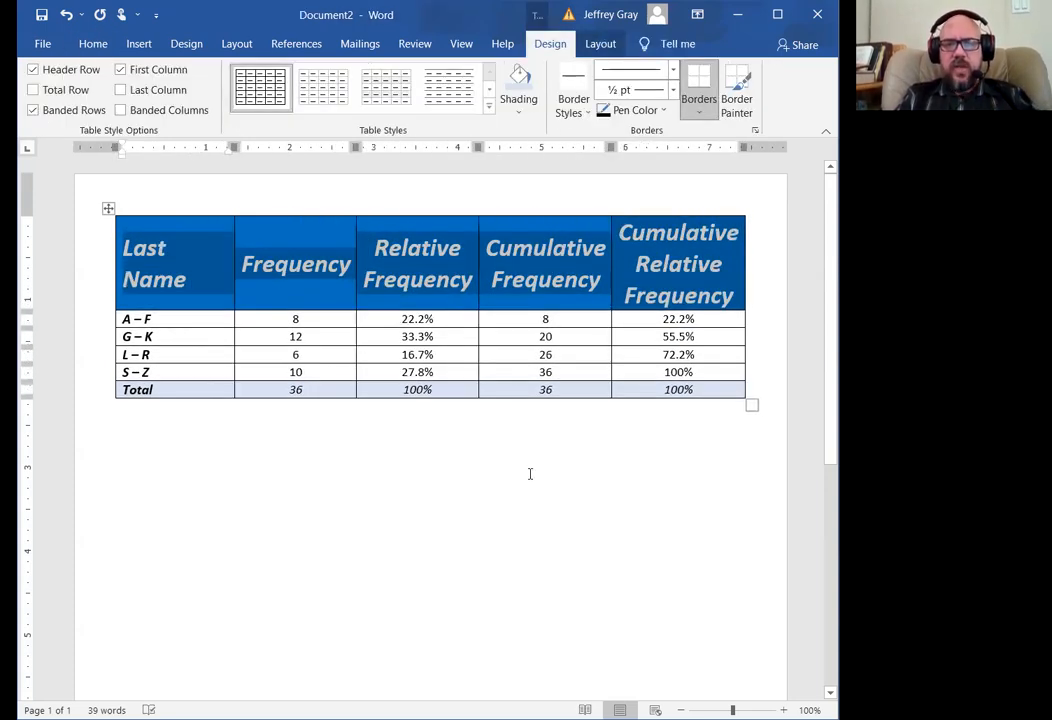
left_click(529, 472)
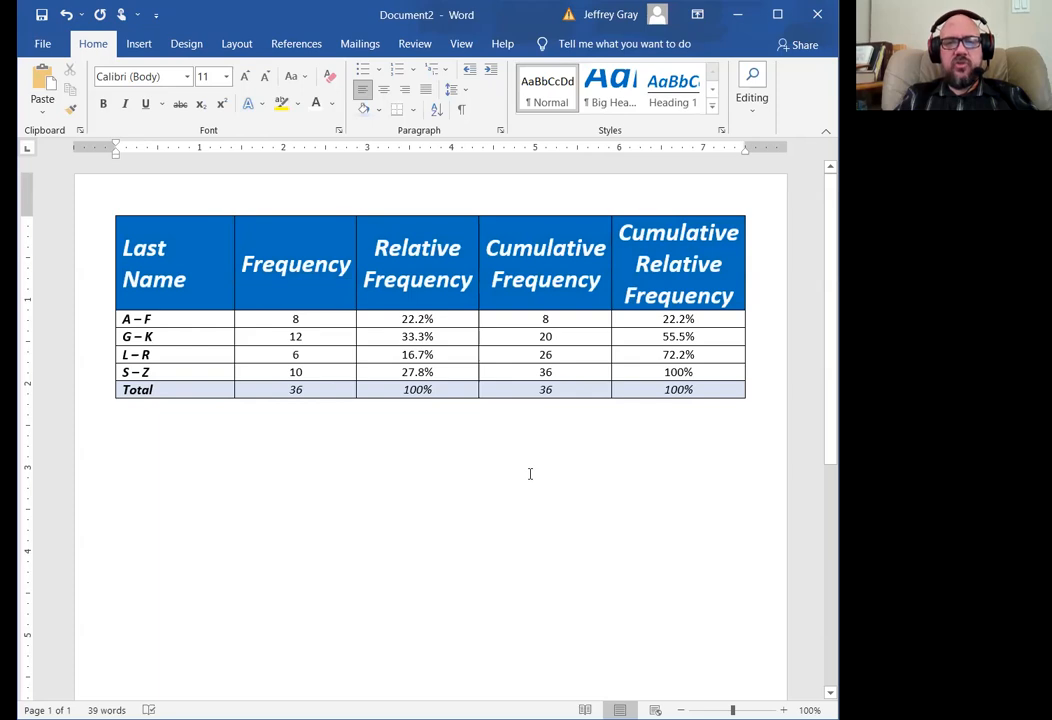
key("ctrl+z")
key("ctrl+z")
key("ctrl+z")
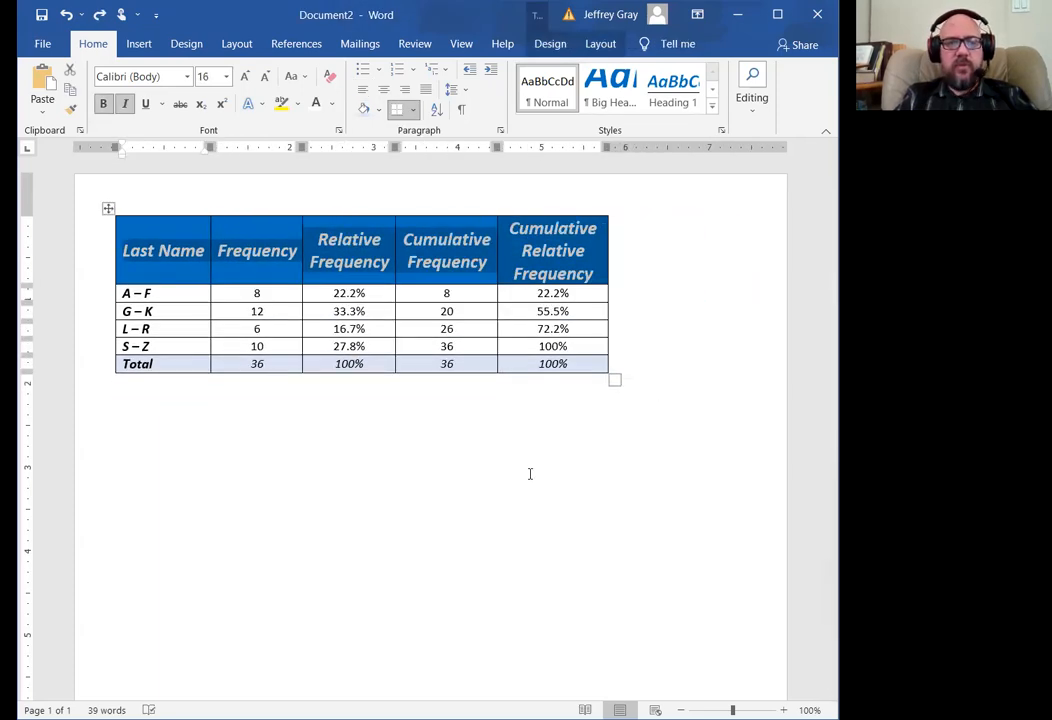
key("ctrl+z")
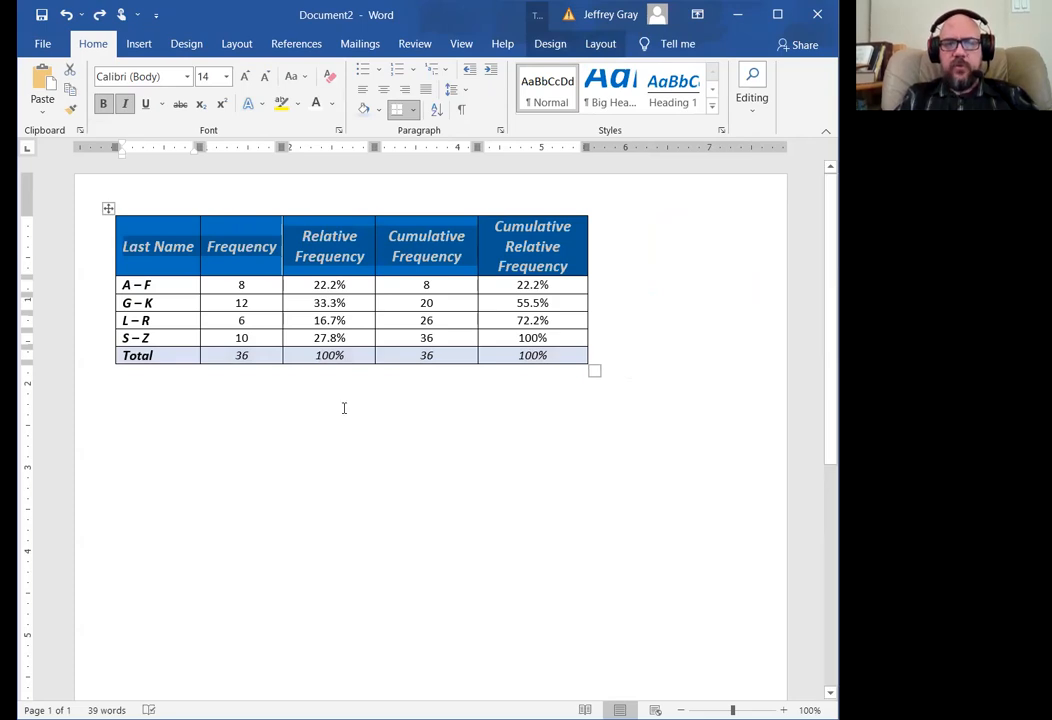
left_click(343, 408)
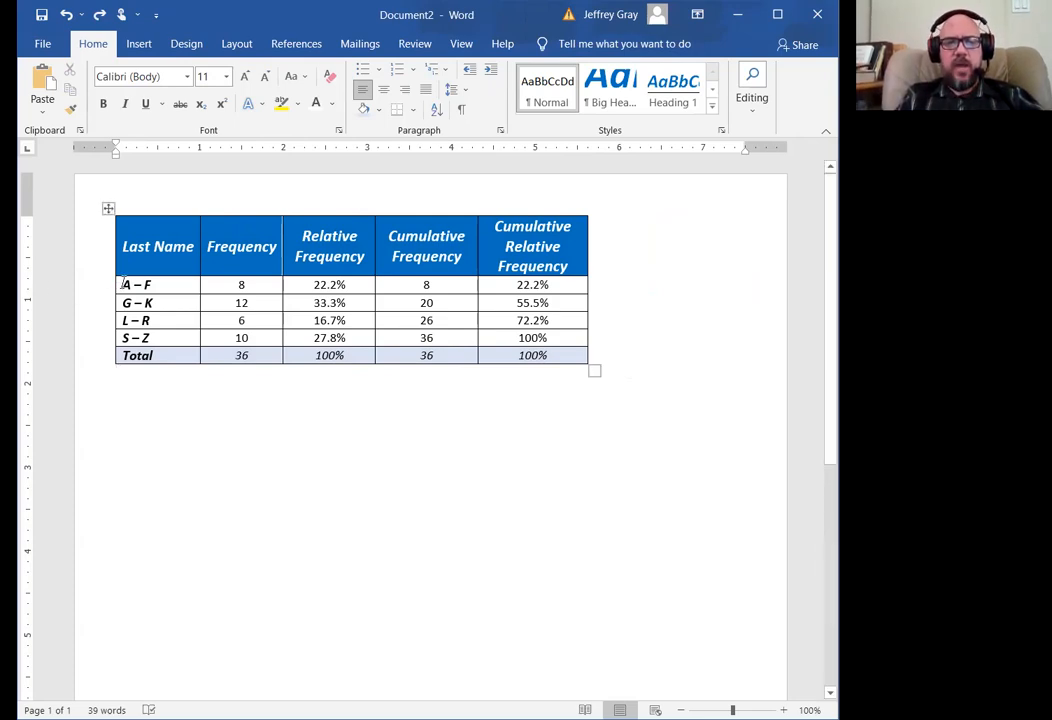
- Change the font color of the row labels A – F through S – Z to the standard blue
left_click_drag(122, 284, 176, 331)
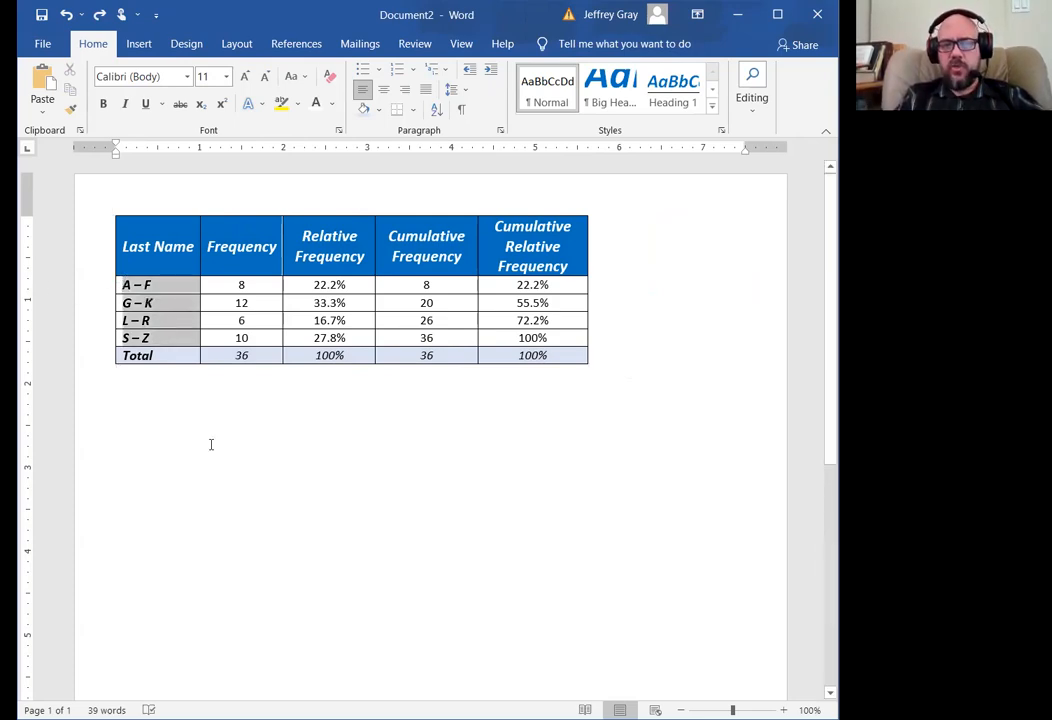
left_click(331, 104)
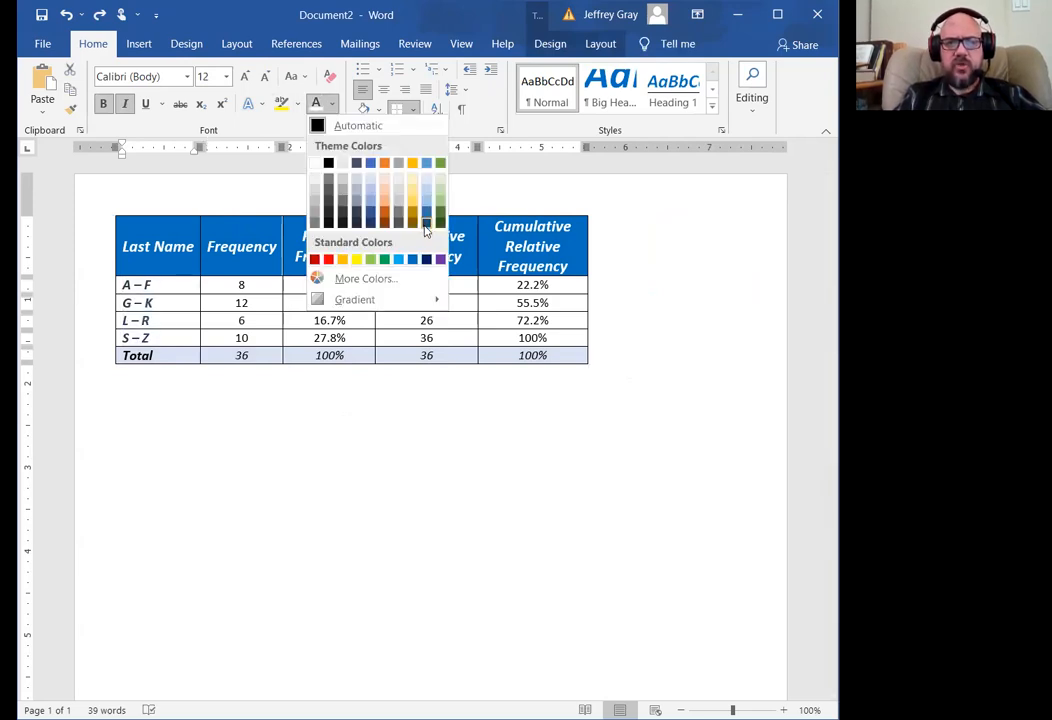
left_click(411, 260)
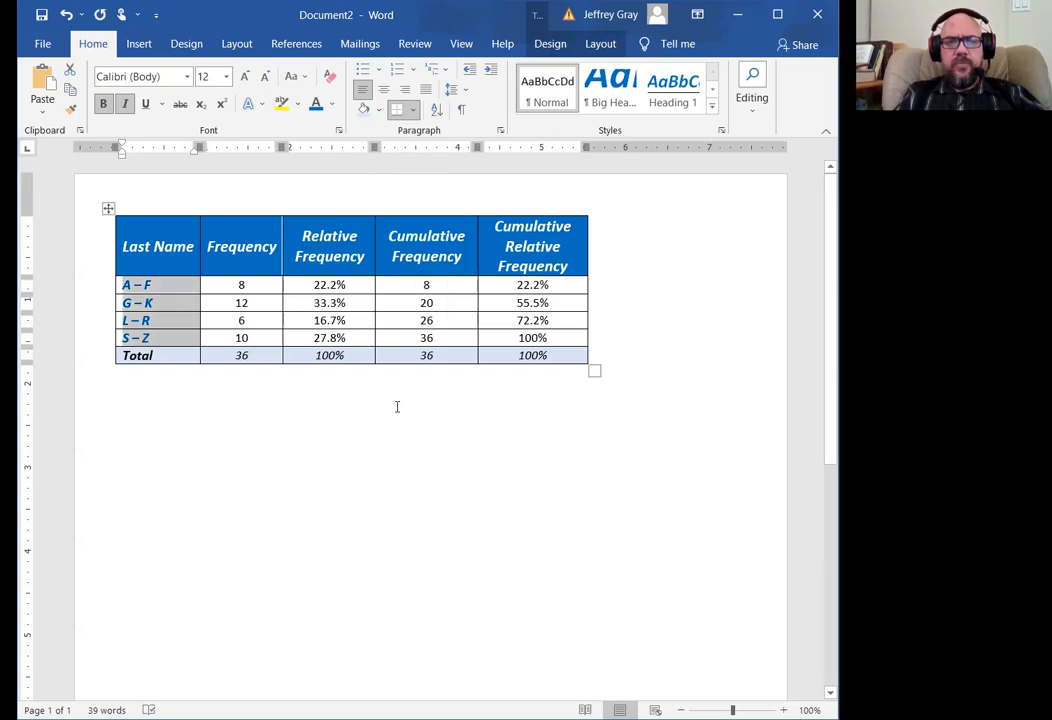
left_click(397, 406)
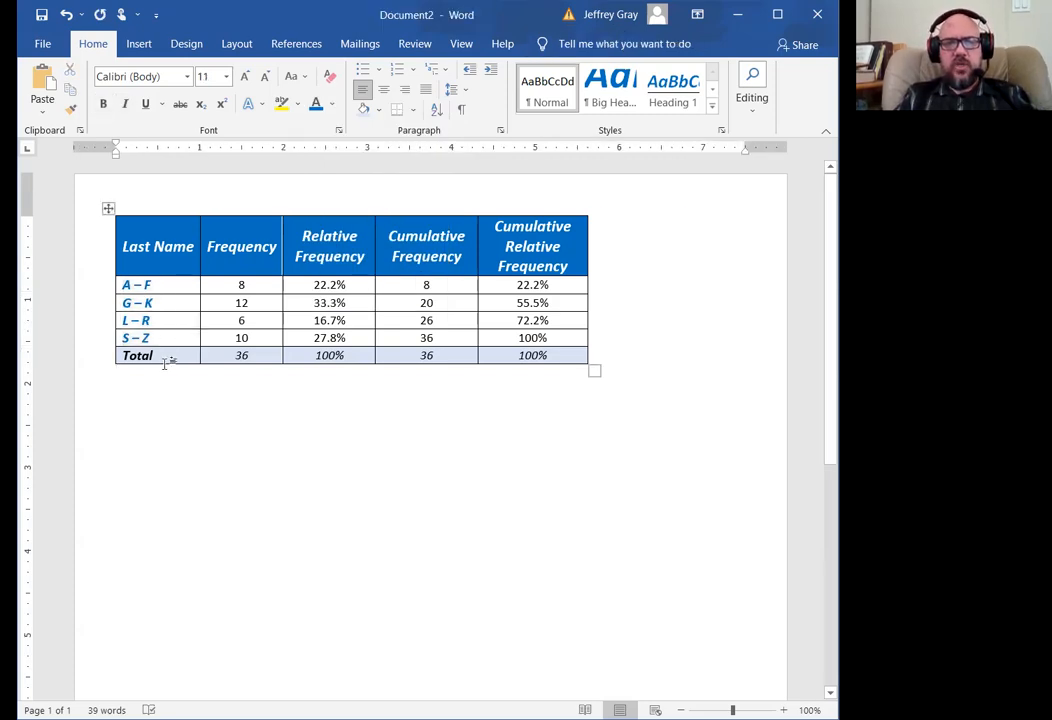